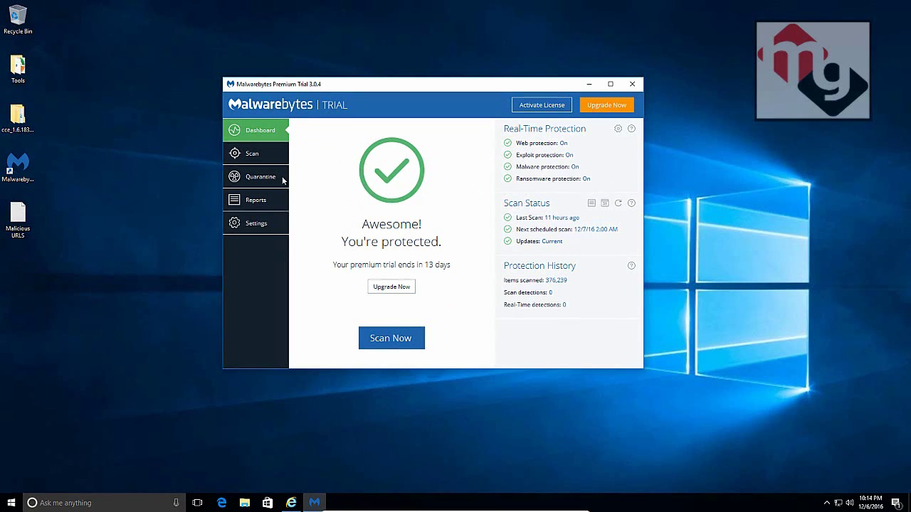
Step: Switch to Internet Explorer and look through the Malwarebytes 3.0 beta announcement down to the Frequently Asked Questions
{"action": "left_click", "coordinate": [292, 503]}
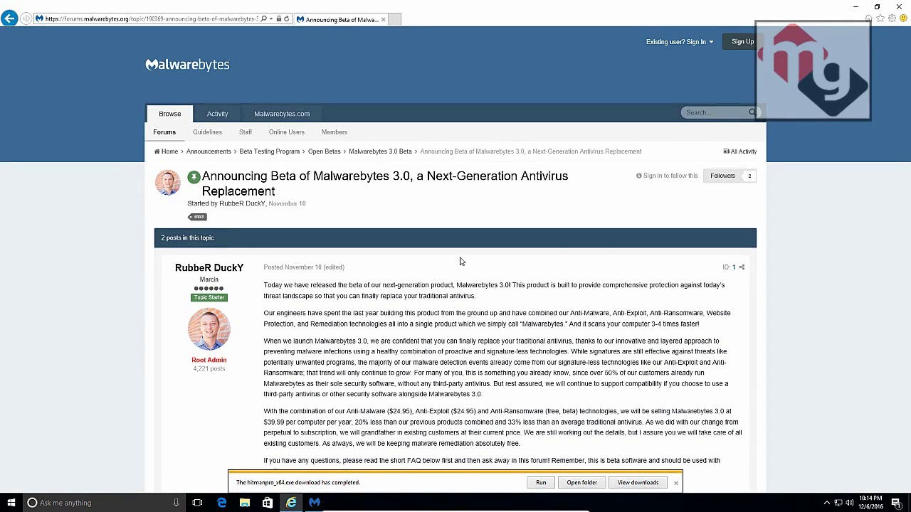
{"action": "scroll", "coordinate": [460, 262], "scroll_direction": "down", "scroll_amount": 4}
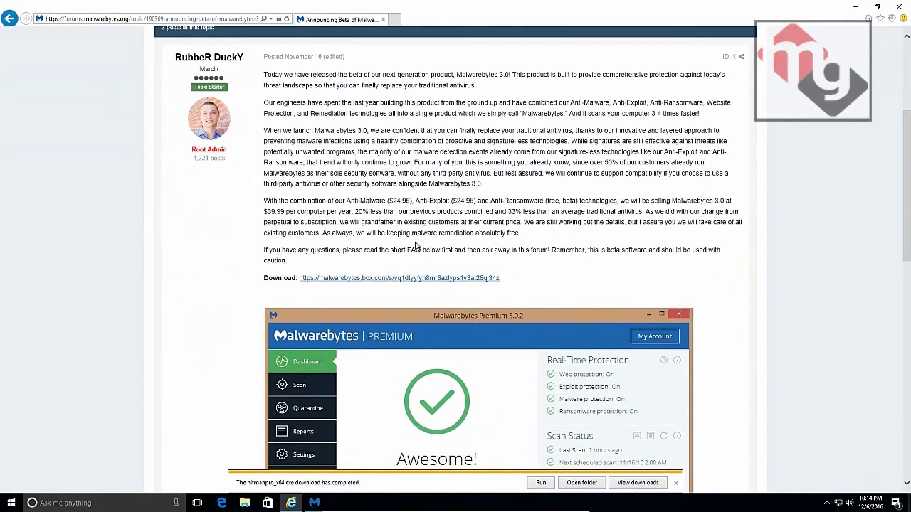
{"action": "scroll", "coordinate": [442, 169], "scroll_direction": "up", "scroll_amount": 4}
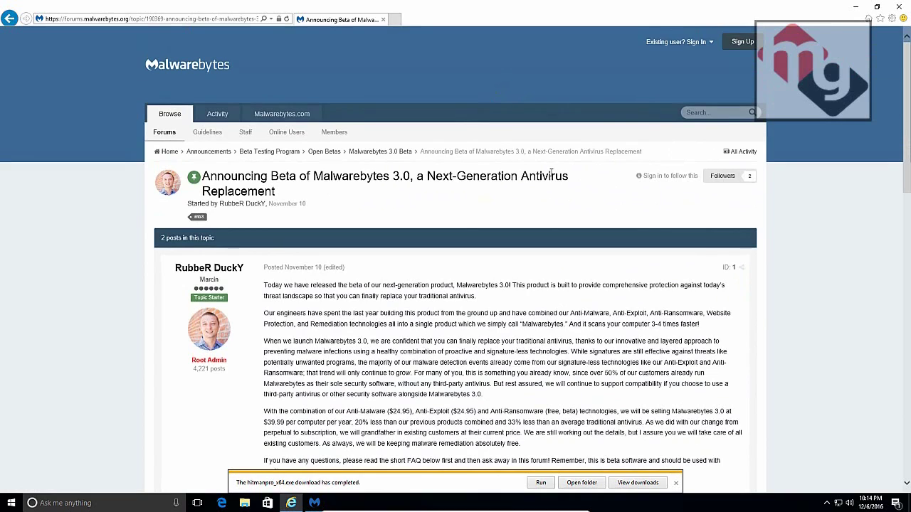
{"action": "scroll", "coordinate": [243, 202], "scroll_direction": "down", "scroll_amount": 15}
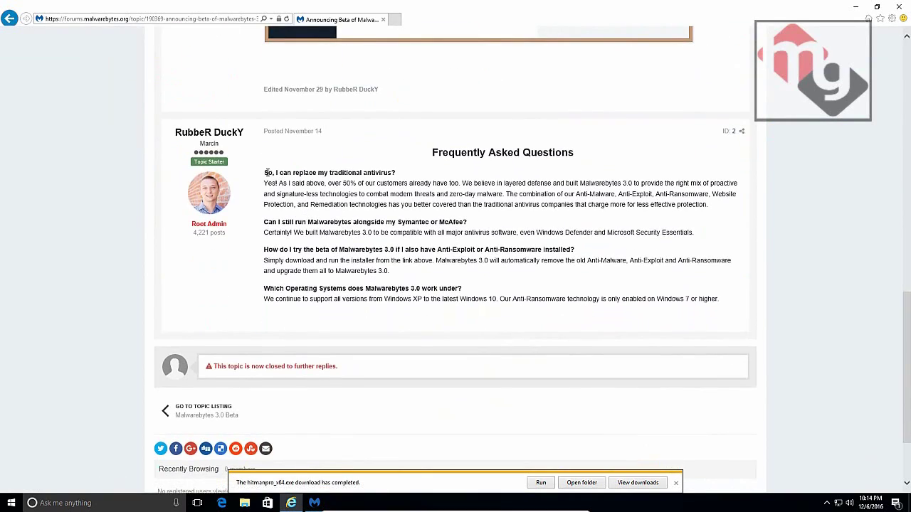
Step: Read the FAQ answers about replacing a traditional antivirus and running Malwarebytes alongside Symantec, McAfee or other antivirus software
{"action": "left_click_drag", "start_coordinate": [265, 172], "coordinate": [363, 173]}
{"action": "mouse_move", "coordinate": [271, 183]}
{"action": "left_mouse_down"}
{"action": "mouse_move", "coordinate": [261, 185]}
{"action": "mouse_move", "coordinate": [278, 184]}
{"action": "left_mouse_up"}
{"action": "left_click_drag", "start_coordinate": [399, 222], "coordinate": [456, 224]}
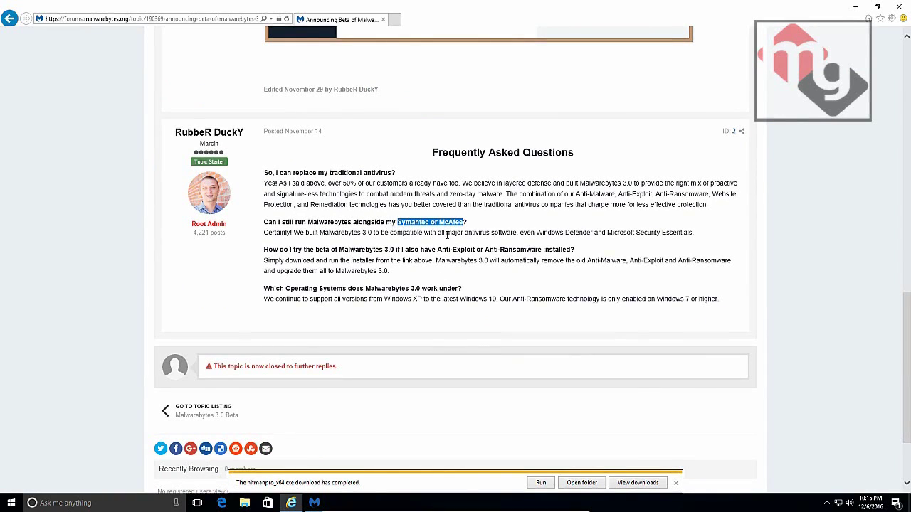
{"action": "left_click_drag", "start_coordinate": [437, 232], "coordinate": [517, 233]}
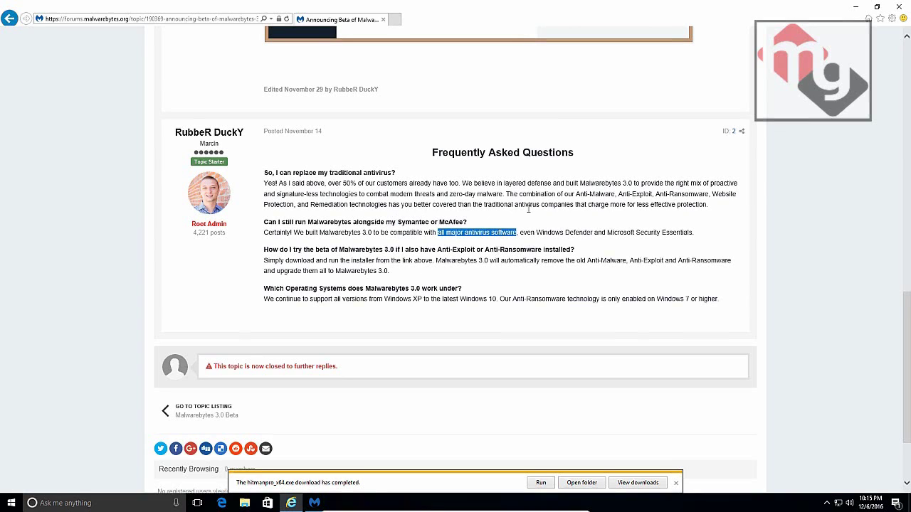
{"action": "left_click", "coordinate": [592, 198]}
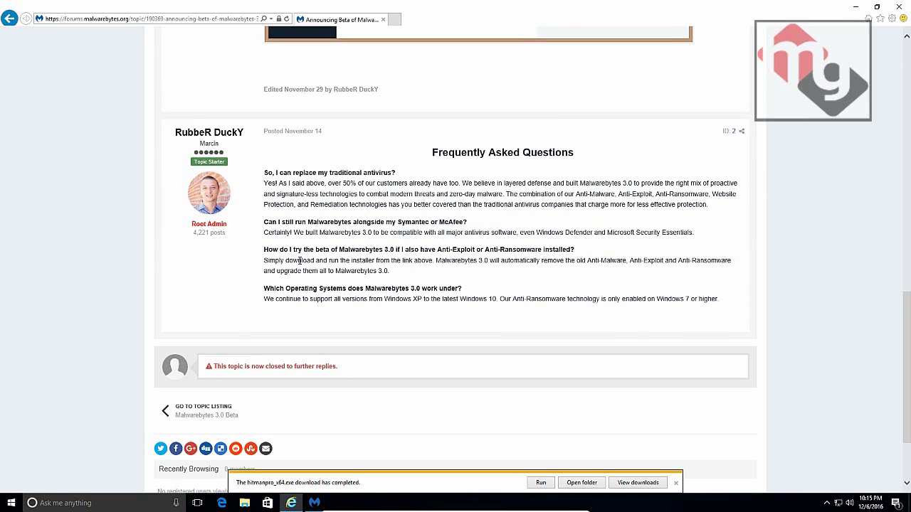
Step: Review the announcement's product screenshot and FAQ once more, and close the browser
{"action": "scroll", "coordinate": [298, 261], "scroll_direction": "up", "scroll_amount": 9}
{"action": "scroll", "coordinate": [299, 263], "scroll_direction": "down", "scroll_amount": 4}
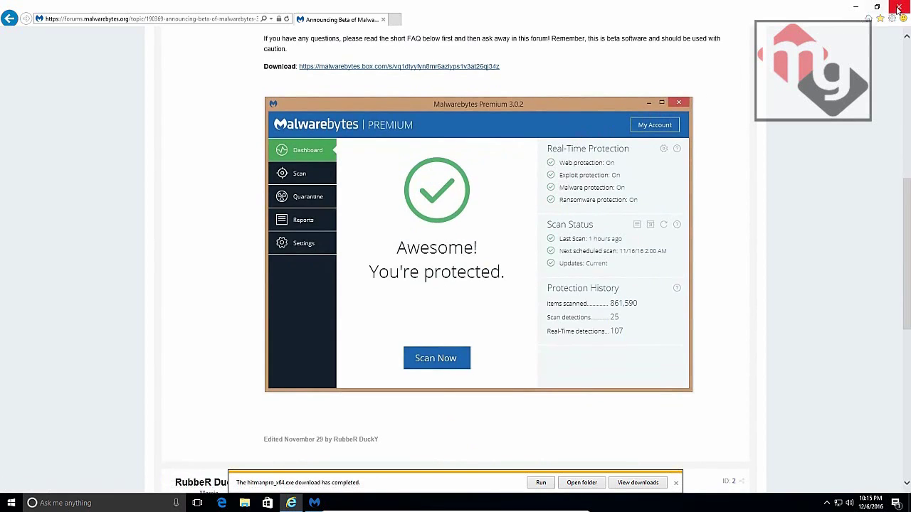
{"action": "scroll", "coordinate": [467, 254], "scroll_direction": "down", "scroll_amount": 5}
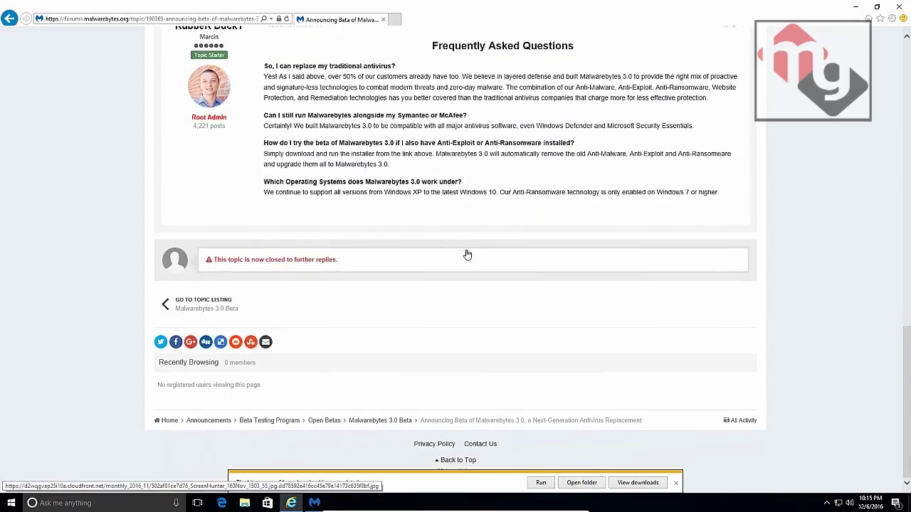
{"action": "scroll", "coordinate": [467, 254], "scroll_direction": "up", "scroll_amount": 2}
{"action": "scroll", "coordinate": [468, 254], "scroll_direction": "up", "scroll_amount": 5}
{"action": "scroll", "coordinate": [467, 254], "scroll_direction": "down", "scroll_amount": 5}
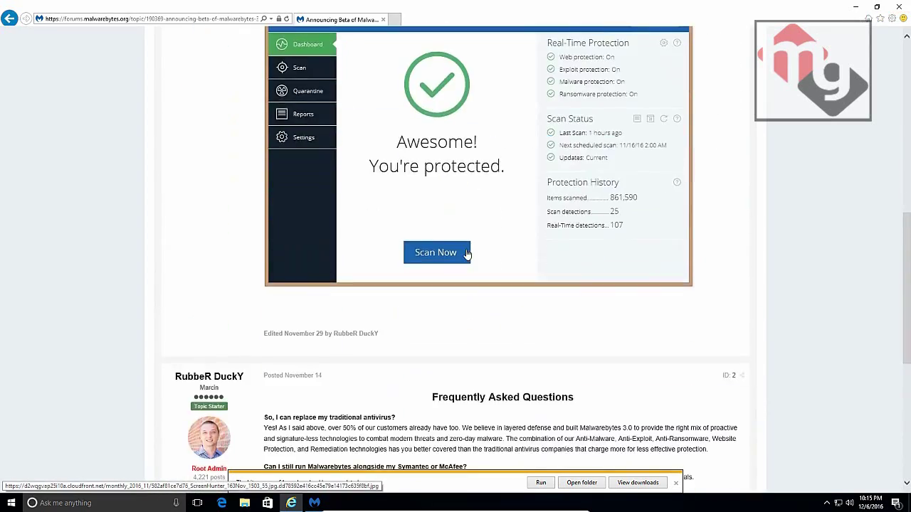
{"action": "scroll", "coordinate": [468, 254], "scroll_direction": "down", "scroll_amount": 1}
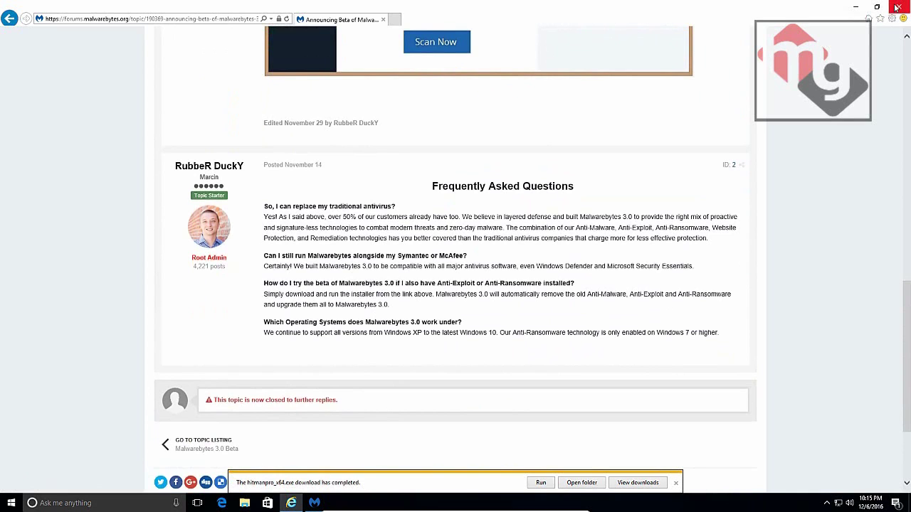
{"action": "left_click", "coordinate": [897, 8]}
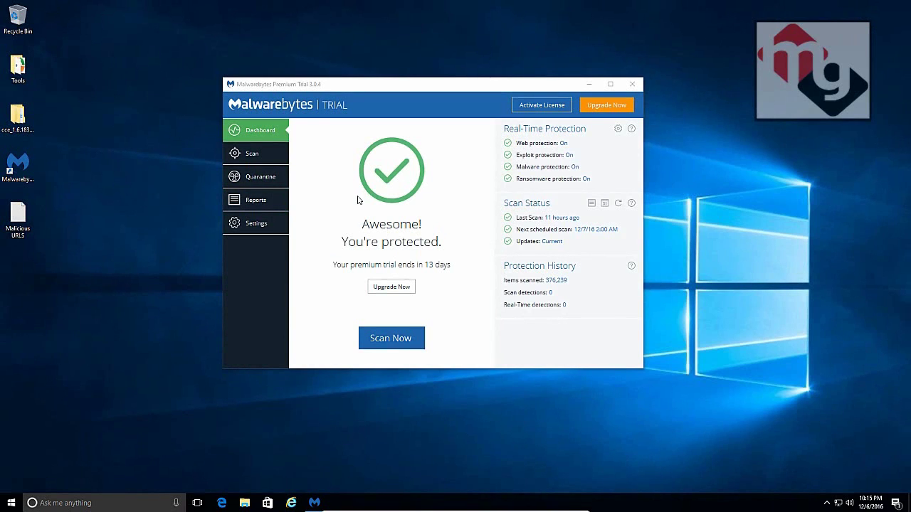
Step: Examine the Application settings in Malwarebytes, from application updates to usage and threat statistics, and return to the Dashboard
{"action": "left_click", "coordinate": [257, 227]}
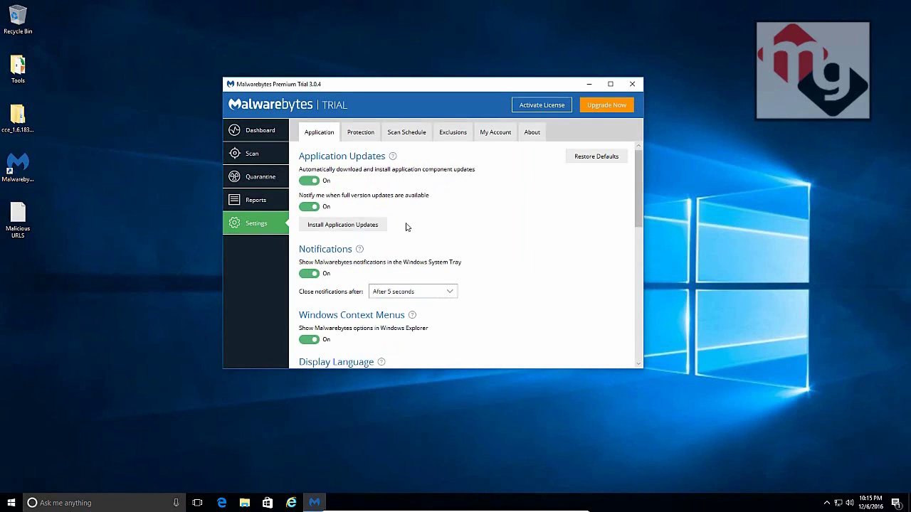
{"action": "scroll", "coordinate": [406, 226], "scroll_direction": "down", "scroll_amount": 8}
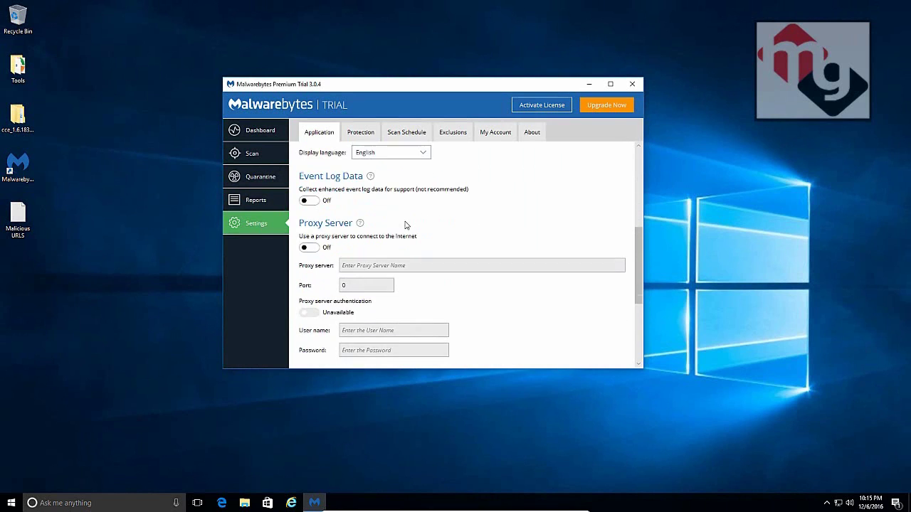
{"action": "scroll", "coordinate": [405, 226], "scroll_direction": "down", "scroll_amount": 3}
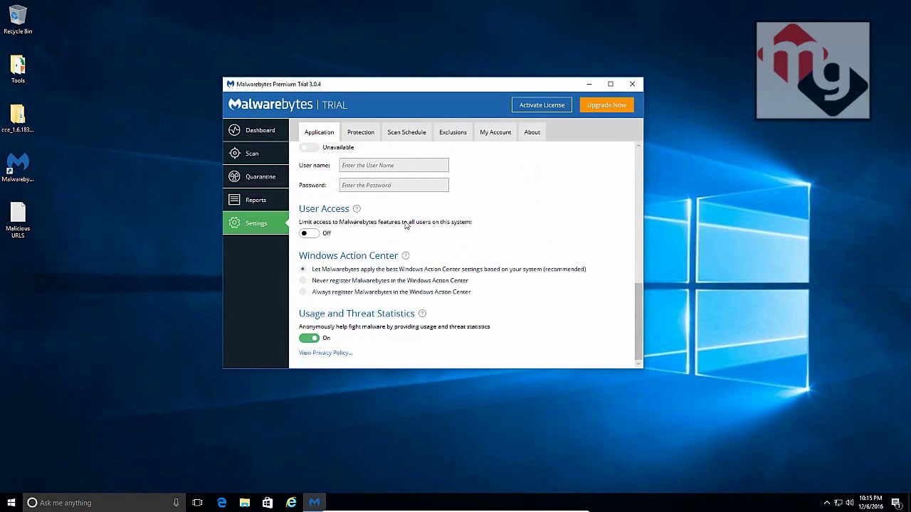
{"action": "left_click_drag", "start_coordinate": [640, 331], "coordinate": [618, 168]}
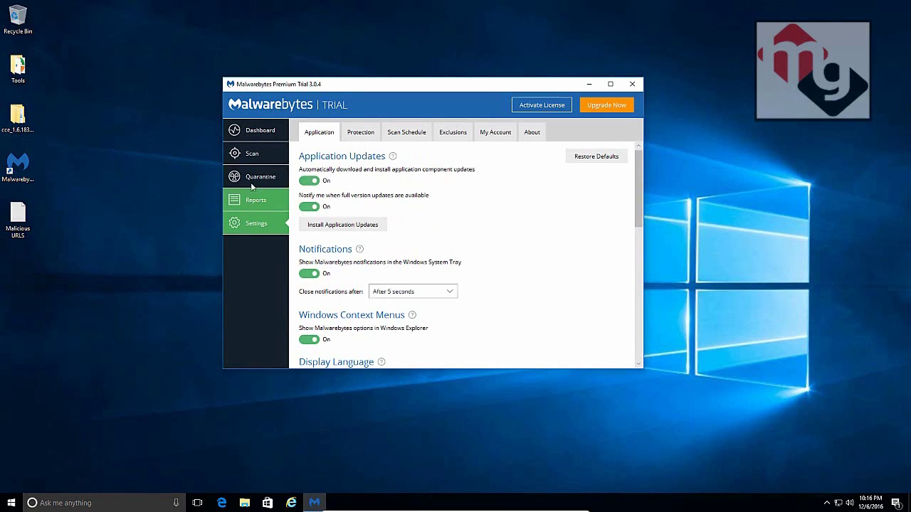
{"action": "left_click", "coordinate": [261, 136]}
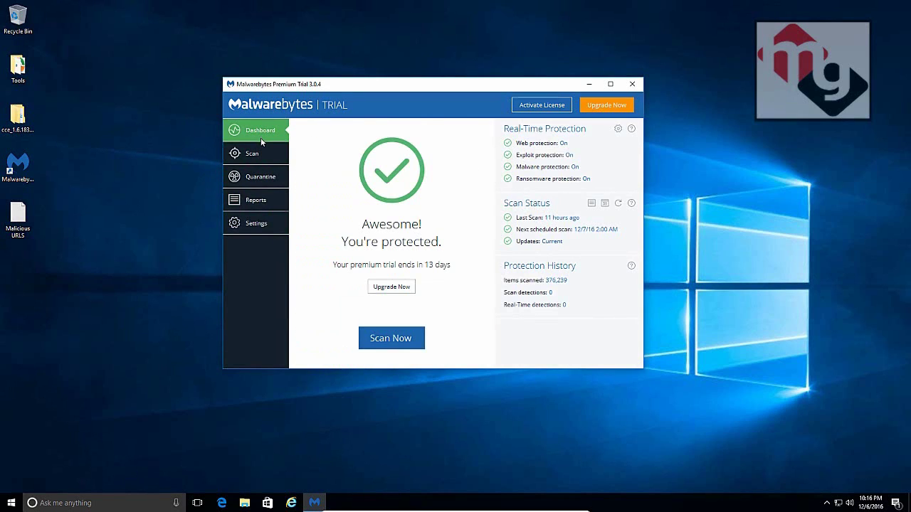
{"action": "left_click", "coordinate": [247, 228]}
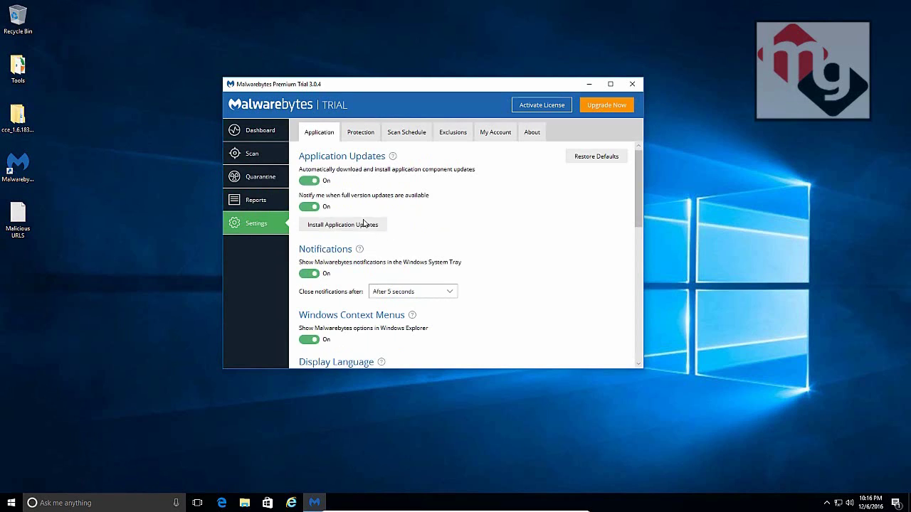
{"action": "left_click", "coordinate": [245, 135]}
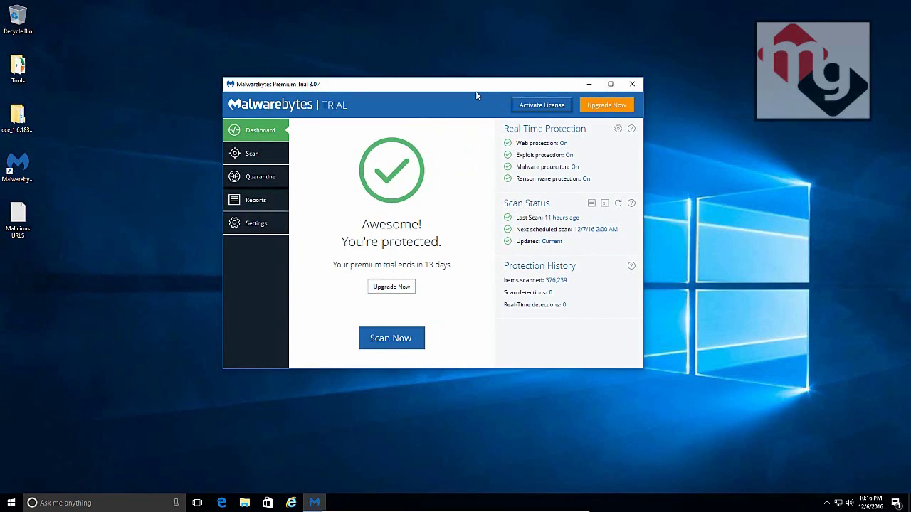
Step: Open the Malicious URLS file from the desktop and move its window down to uncover the Malwarebytes header
{"action": "double_click", "coordinate": [22, 205]}
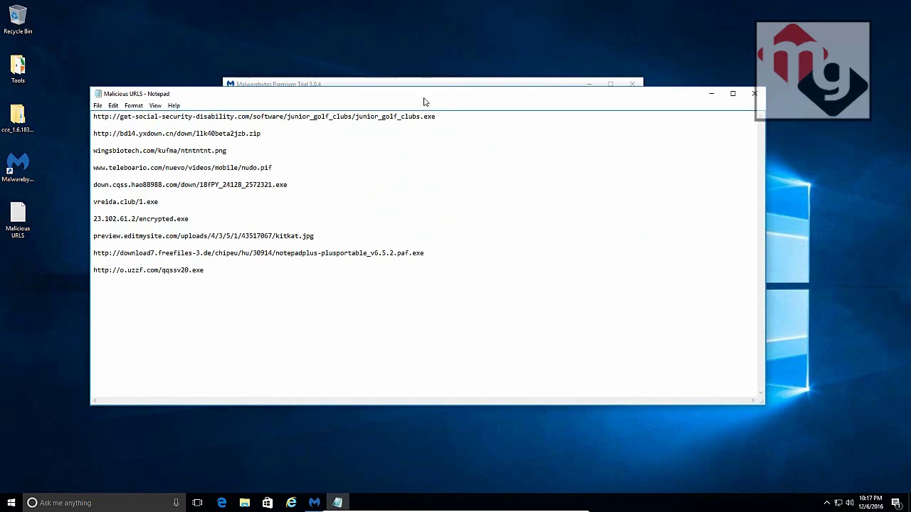
{"action": "left_click_drag", "start_coordinate": [425, 96], "coordinate": [372, 142]}
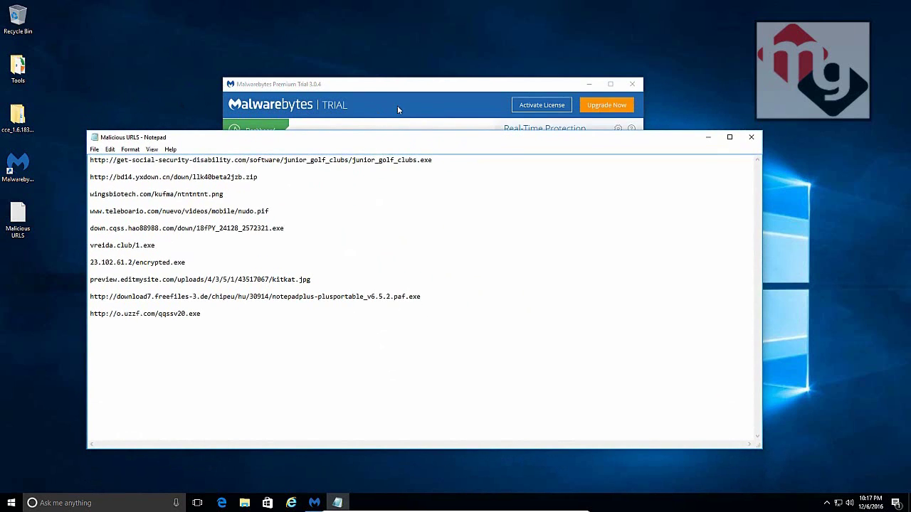
Step: Open Task Manager with its detailed process list and arrange it and the Malicious URLS window around the Malwarebytes dashboard
{"action": "right_click", "coordinate": [407, 503]}
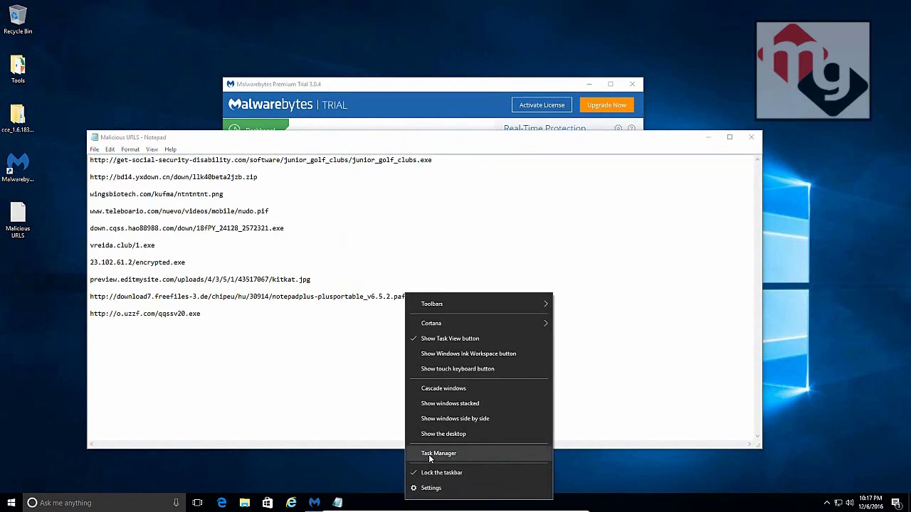
{"action": "left_click", "coordinate": [429, 458]}
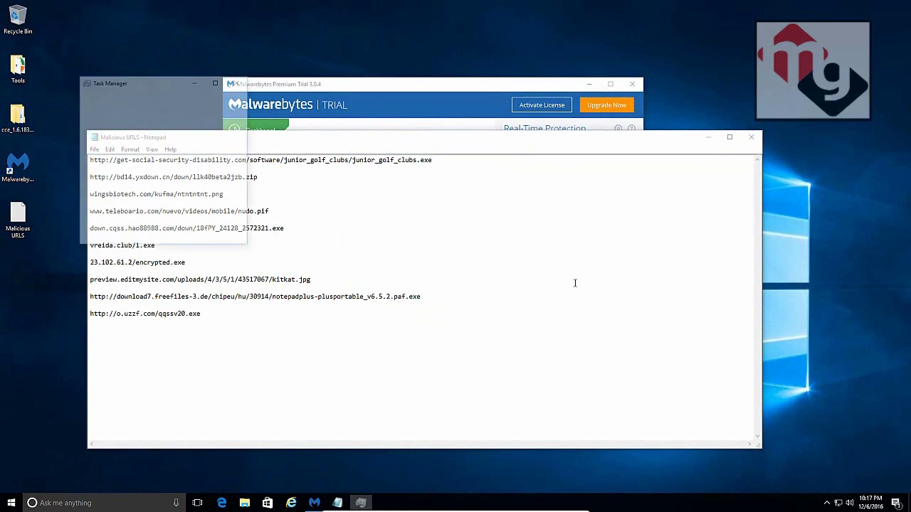
{"action": "left_click_drag", "start_coordinate": [135, 82], "coordinate": [255, 87]}
{"action": "left_click", "coordinate": [228, 240]}
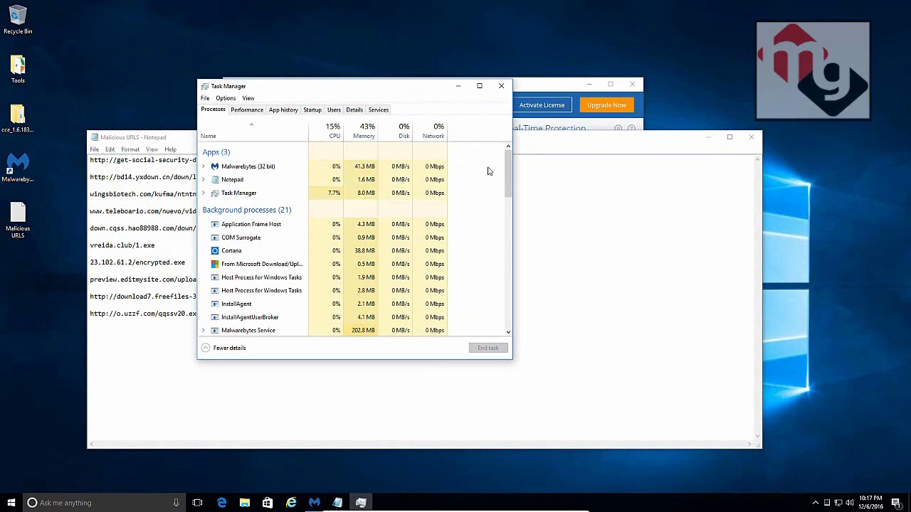
{"action": "left_click", "coordinate": [301, 169]}
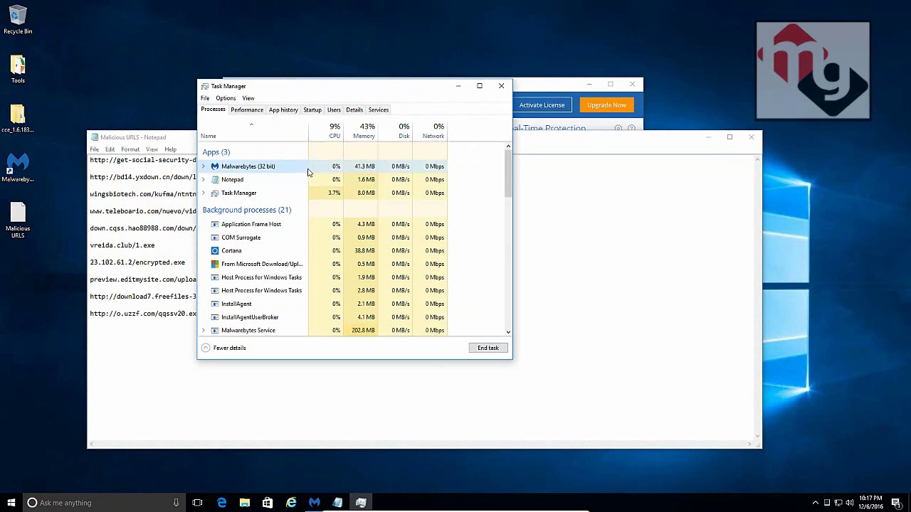
{"action": "left_click_drag", "start_coordinate": [394, 93], "coordinate": [718, 76]}
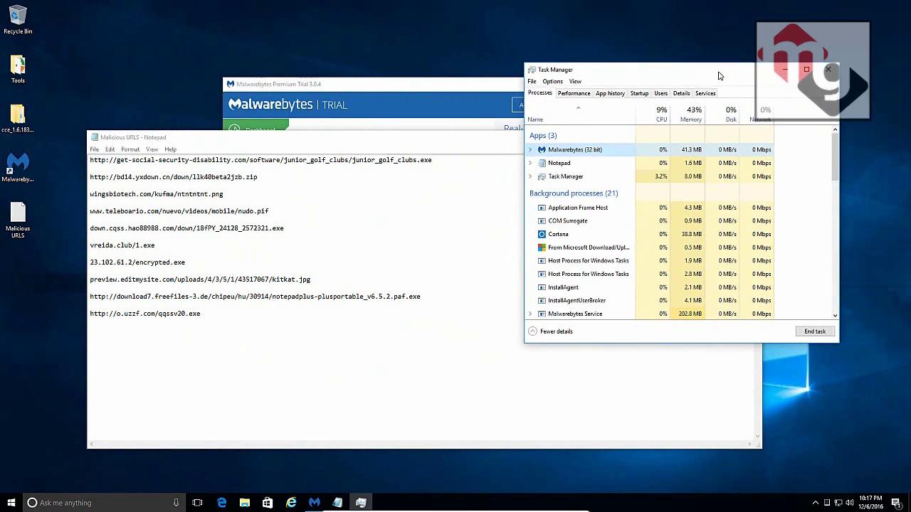
{"action": "left_click", "coordinate": [423, 149]}
{"action": "left_click_drag", "start_coordinate": [346, 143], "coordinate": [435, 214]}
{"action": "left_click_drag", "start_coordinate": [601, 70], "coordinate": [563, 46]}
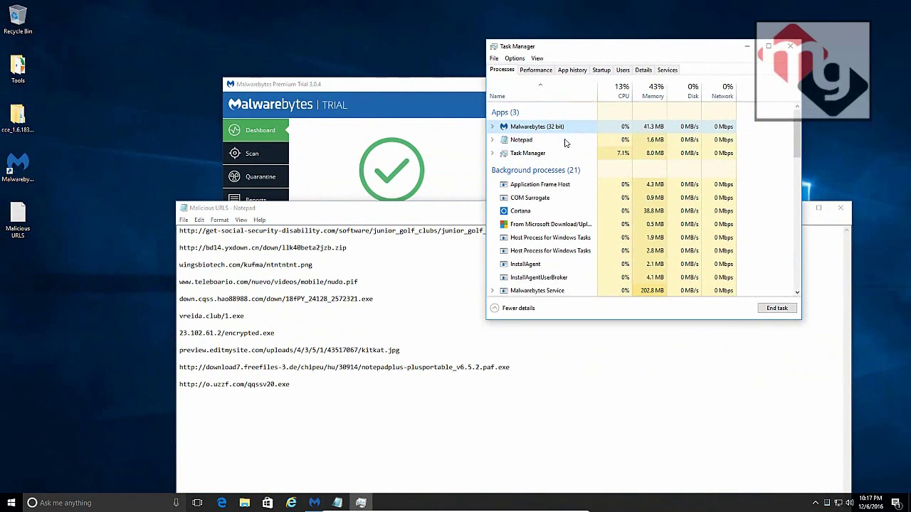
Step: Check the resource usage of the Malwarebytes Service and Malwarebytes Tray Application processes in Task Manager
{"action": "left_click_drag", "start_coordinate": [797, 146], "coordinate": [765, 142]}
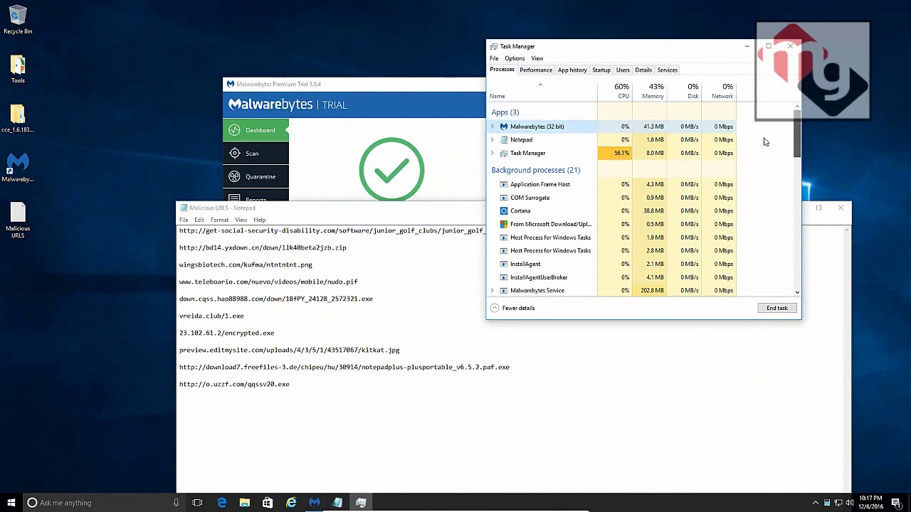
{"action": "left_click", "coordinate": [600, 289]}
{"action": "scroll", "coordinate": [569, 213], "scroll_direction": "down", "scroll_amount": 2}
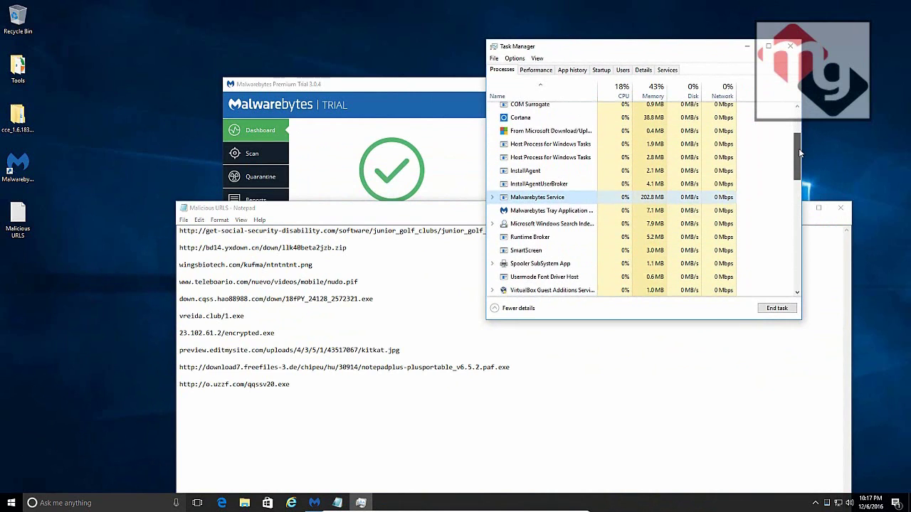
{"action": "left_click", "coordinate": [572, 212]}
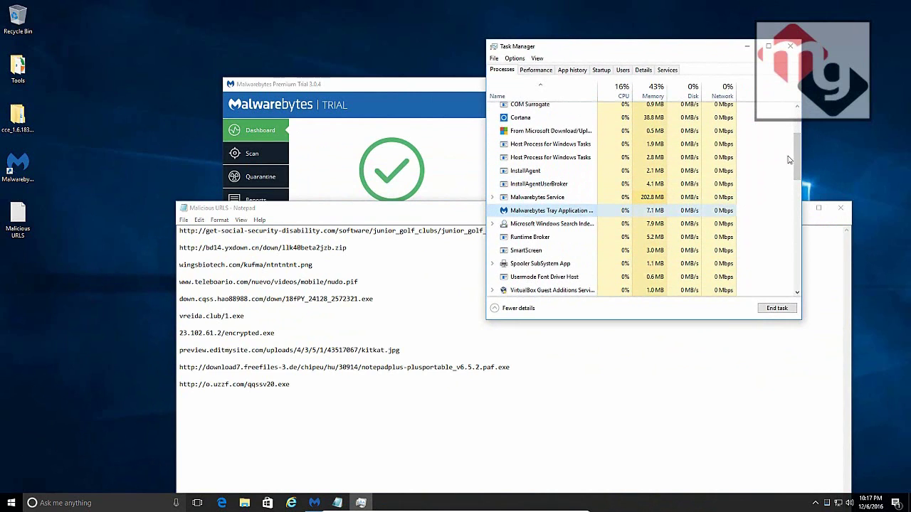
{"action": "left_click_drag", "start_coordinate": [794, 162], "coordinate": [795, 139]}
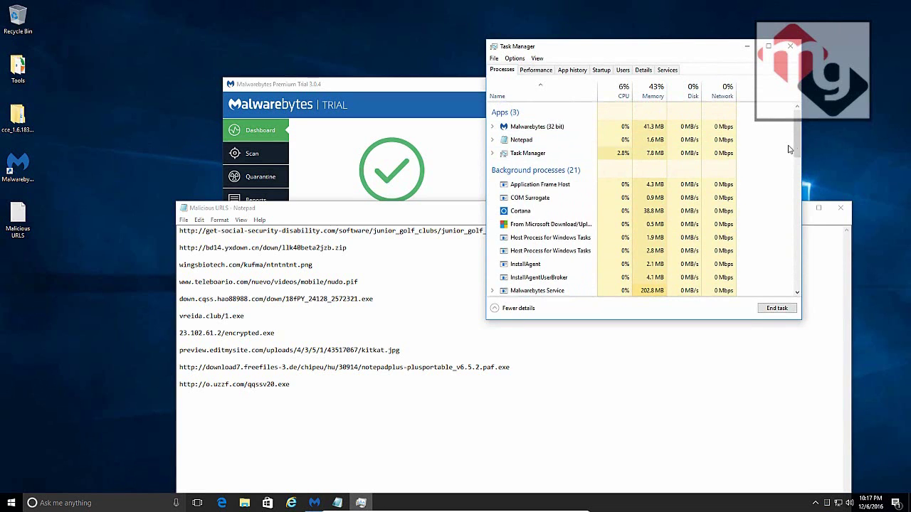
{"action": "left_click_drag", "start_coordinate": [797, 142], "coordinate": [796, 114]}
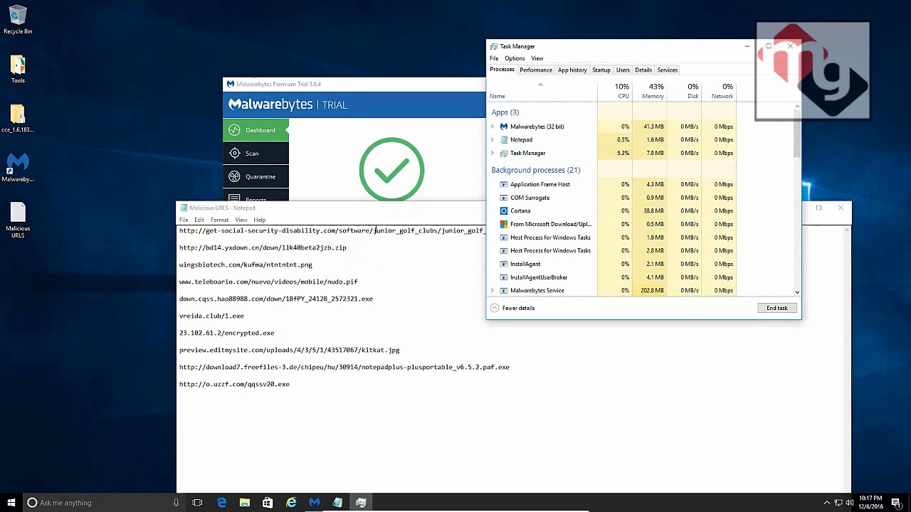
Step: Move the Malicious URLS window up over Task Manager, and launch Internet Explorer with the Malwarebytes dashboard in front of it
{"action": "left_click", "coordinate": [364, 203]}
{"action": "left_click_drag", "start_coordinate": [367, 213], "coordinate": [316, 94]}
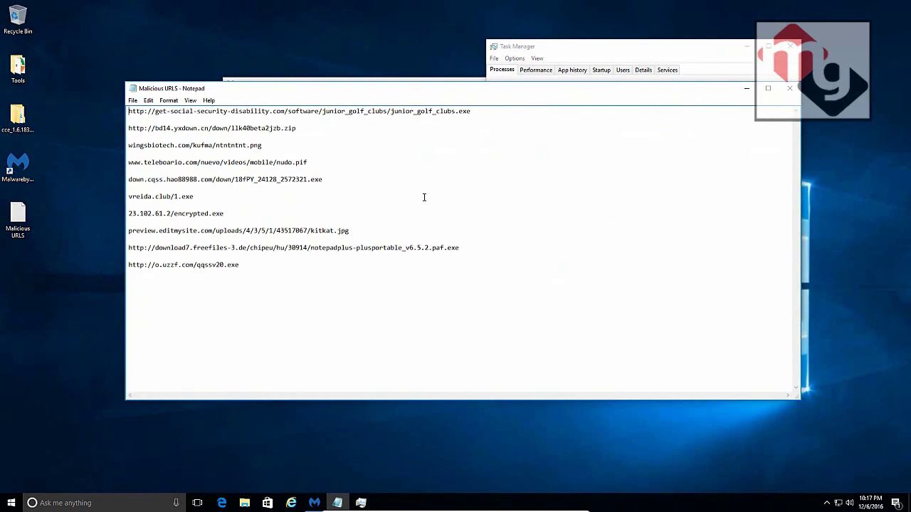
{"action": "left_click", "coordinate": [291, 504]}
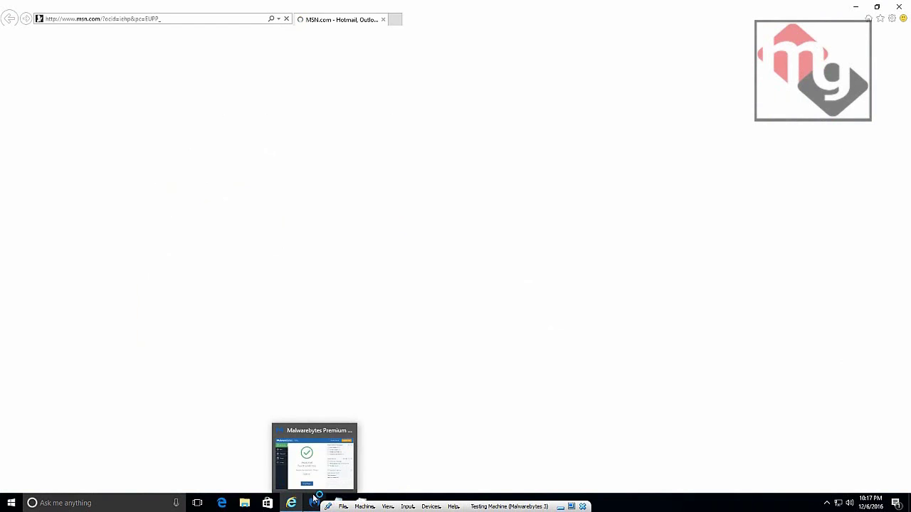
{"action": "left_click", "coordinate": [314, 502]}
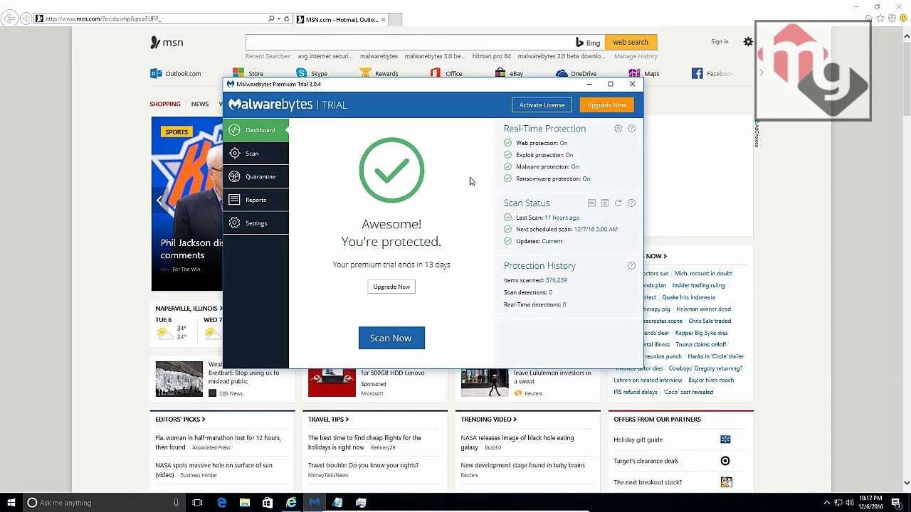
Step: Copy the full junior_golf_clubs.exe URL on the first line of the Malicious URLS file
{"action": "left_click", "coordinate": [337, 504]}
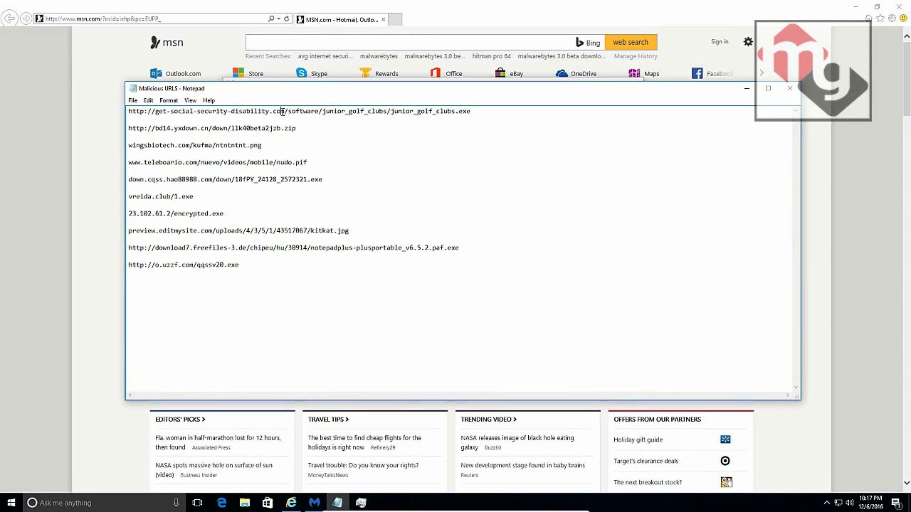
{"action": "double_click", "coordinate": [282, 111]}
{"action": "left_click", "coordinate": [282, 112]}
{"action": "double_click", "coordinate": [282, 112]}
{"action": "left_click", "coordinate": [282, 112]}
{"action": "double_click", "coordinate": [488, 111]}
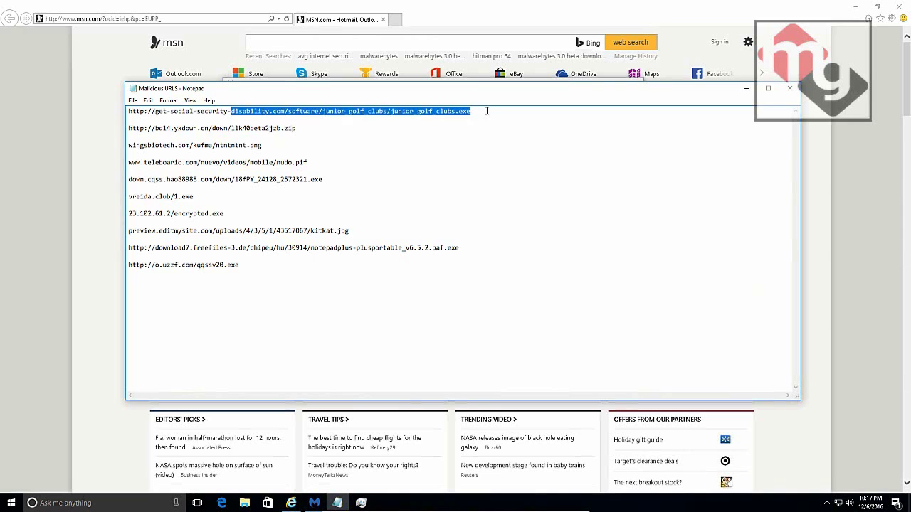
{"action": "left_click_drag", "start_coordinate": [487, 111], "coordinate": [130, 112]}
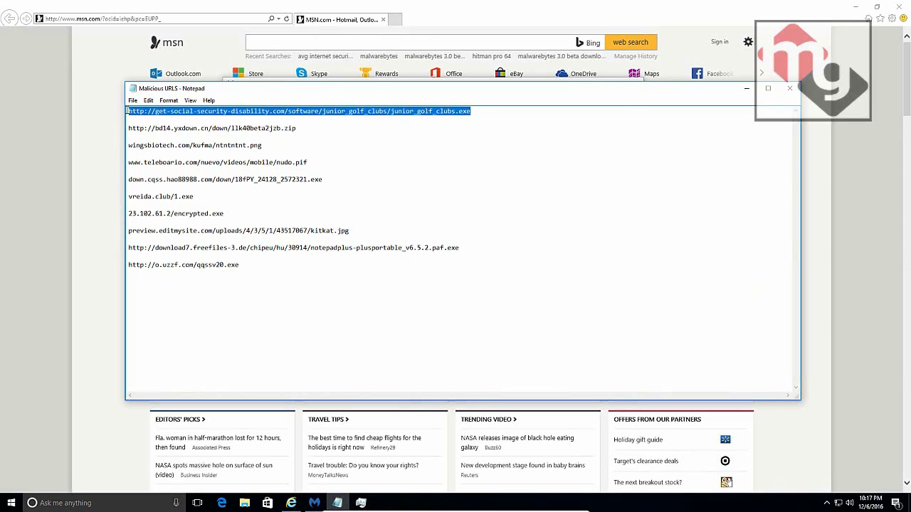
Step: Switch to Internet Explorer, replace the whole address with the copied junior_golf_clubs.exe URL and load it
{"action": "left_click", "coordinate": [152, 19]}
{"action": "double_click", "coordinate": [152, 19]}
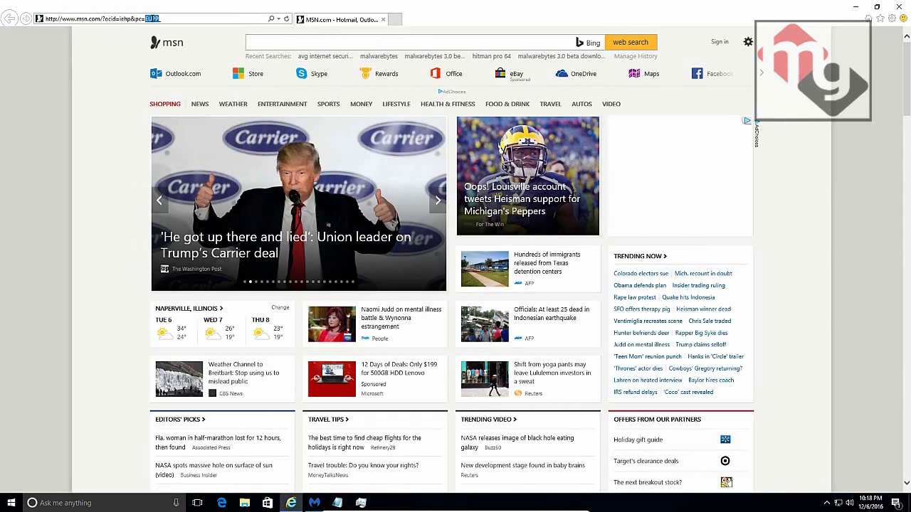
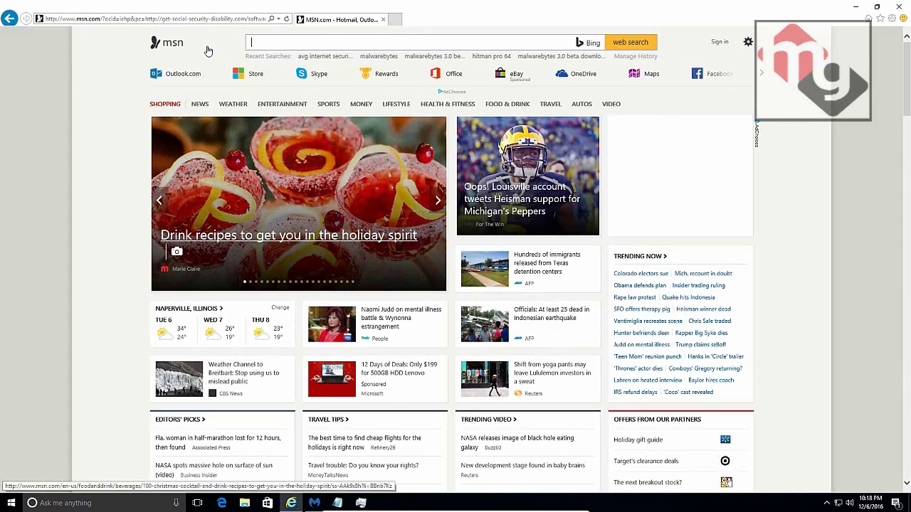
{"action": "left_click", "coordinate": [192, 20]}
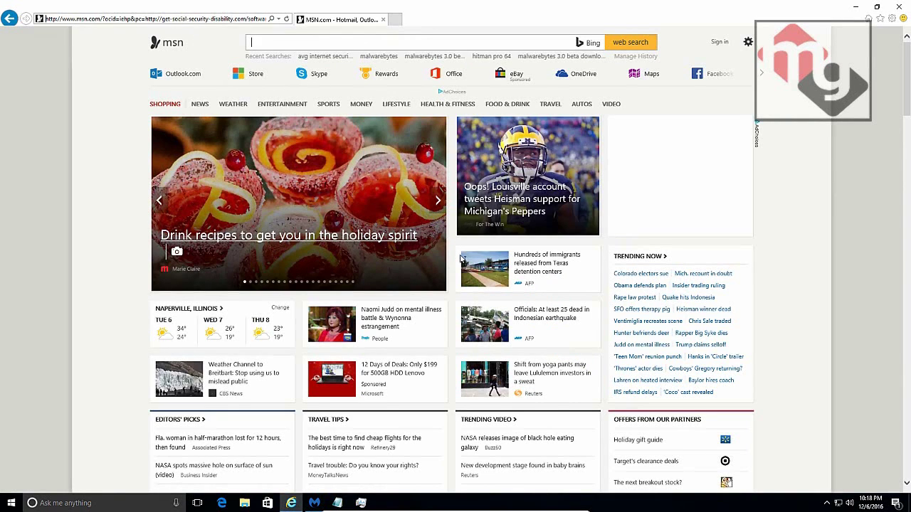
{"action": "double_click", "coordinate": [218, 20]}
{"action": "left_click", "coordinate": [218, 20]}
{"action": "triple_click", "coordinate": [218, 20]}
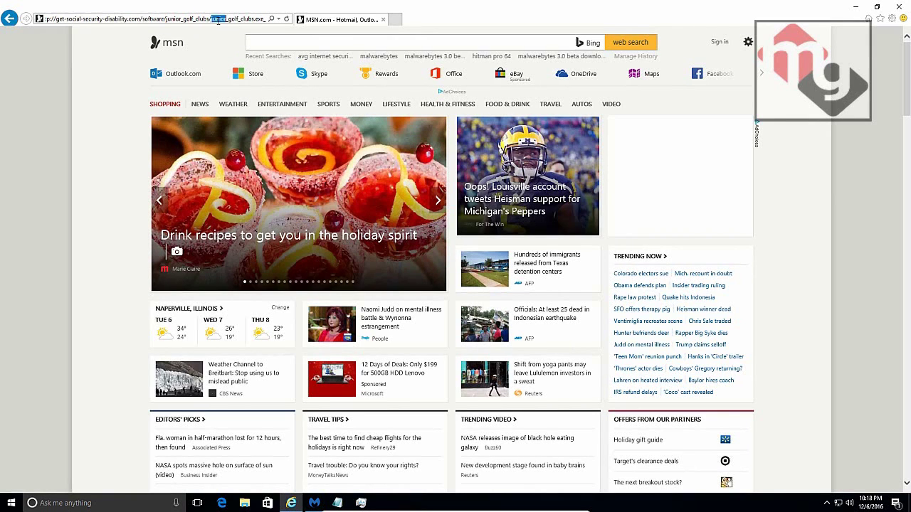
{"action": "right_click", "coordinate": [218, 20]}
{"action": "left_click", "coordinate": [257, 62]}
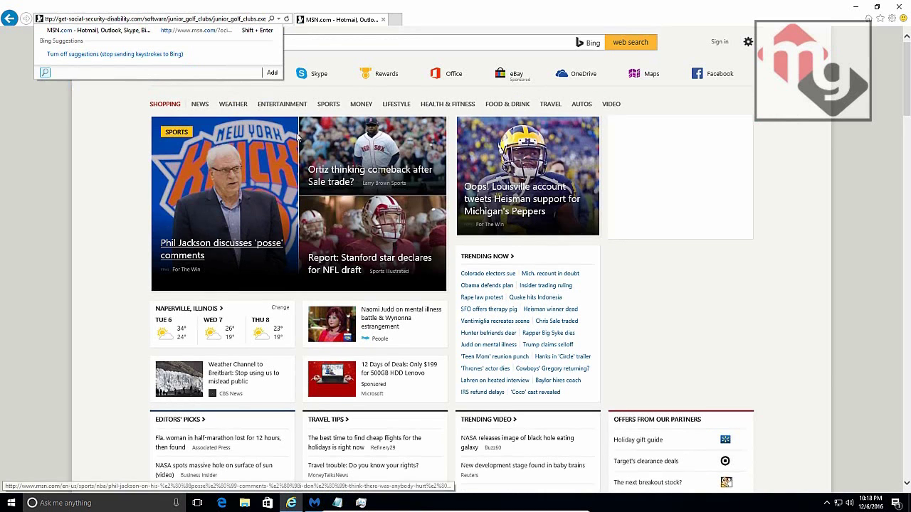
{"action": "key", "text": "Return"}
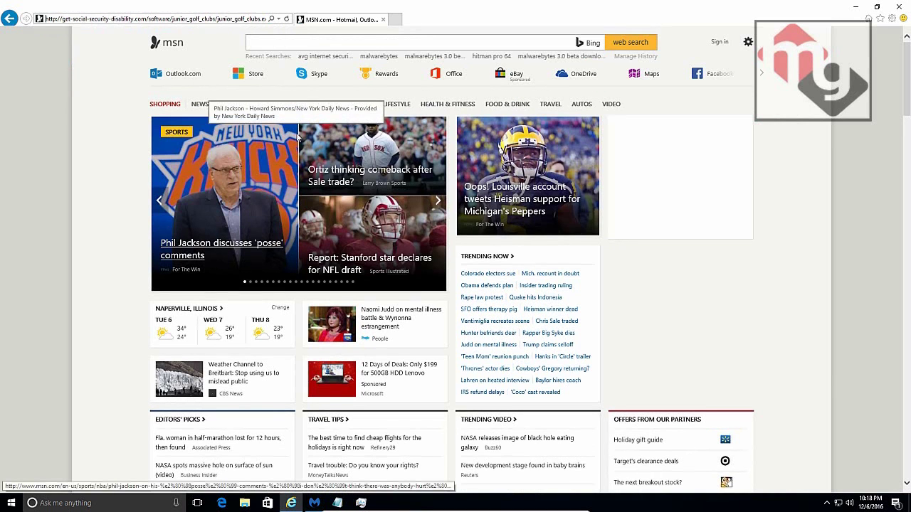
Step: Shrink the browser window, try to run junior_golf_clubs.exe with Task Manager in view, and choose Don't run at the SmartScreen warning
{"action": "left_click", "coordinate": [880, 8]}
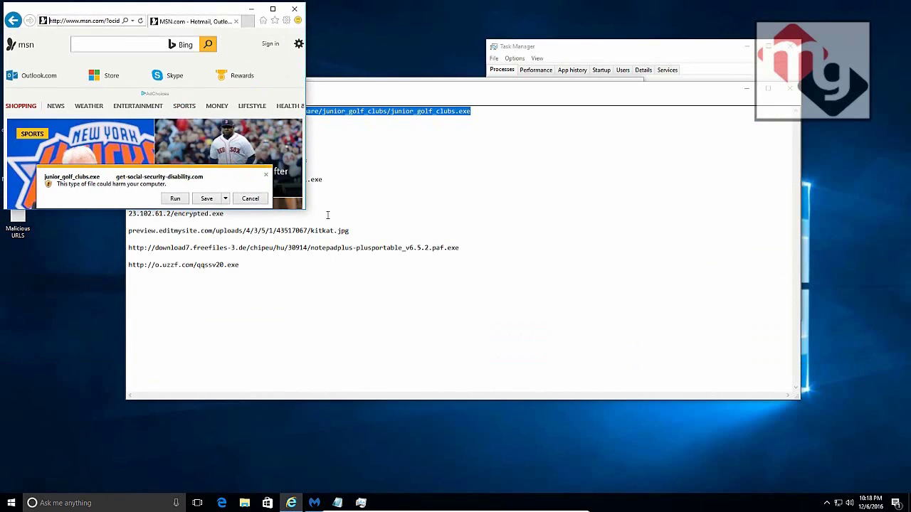
{"action": "left_click", "coordinate": [172, 199]}
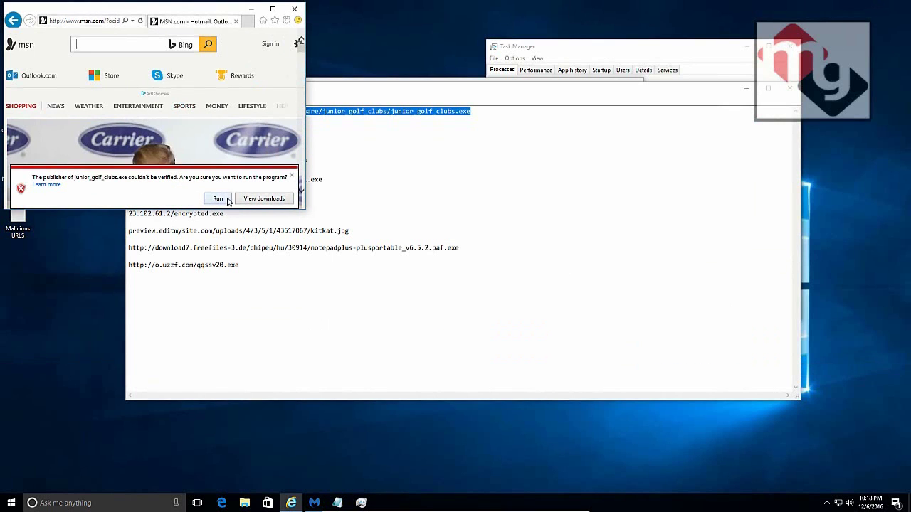
{"action": "left_click", "coordinate": [217, 199]}
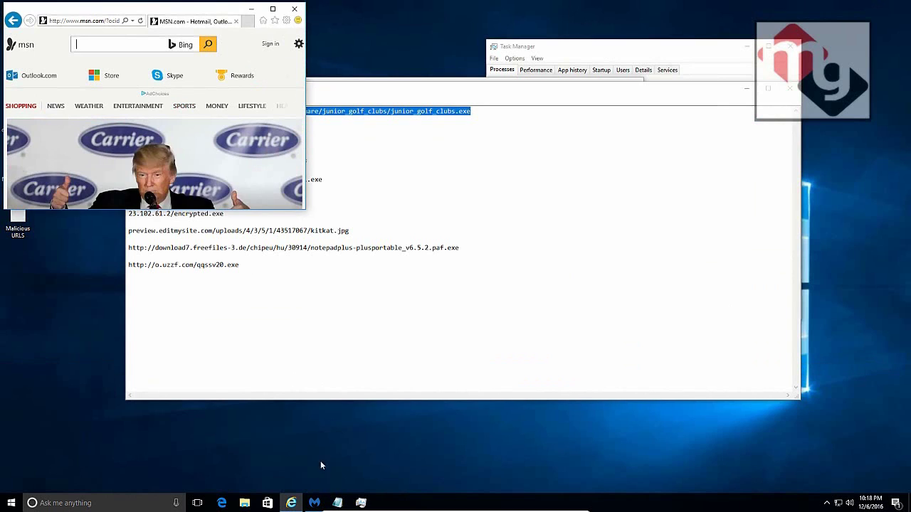
{"action": "left_click", "coordinate": [360, 503]}
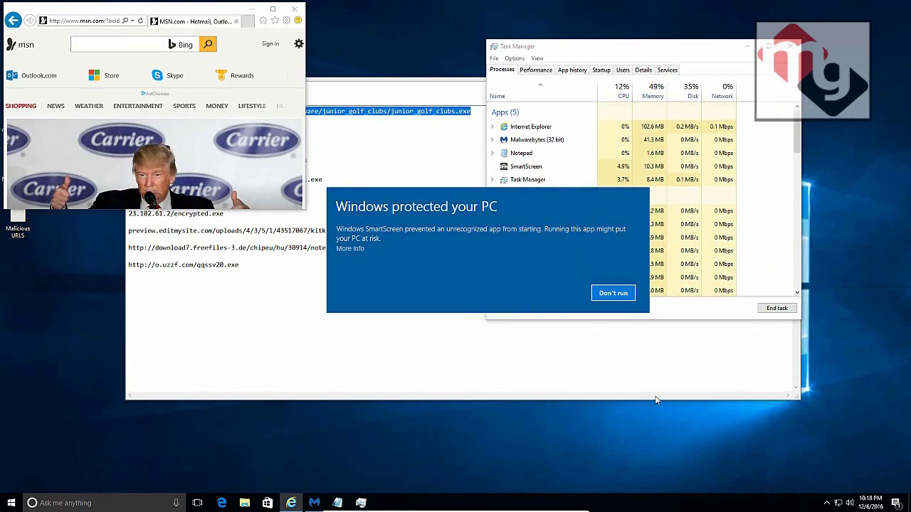
{"action": "left_click", "coordinate": [622, 298]}
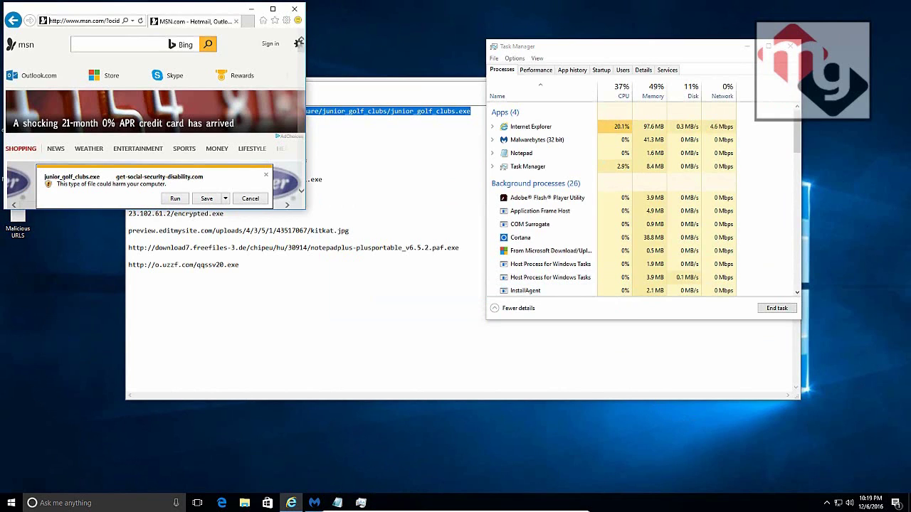
Step: Run junior_golf_clubs.exe despite its unverified publisher, move its window down to inspect its process in Task Manager, and close the program
{"action": "left_click", "coordinate": [175, 199]}
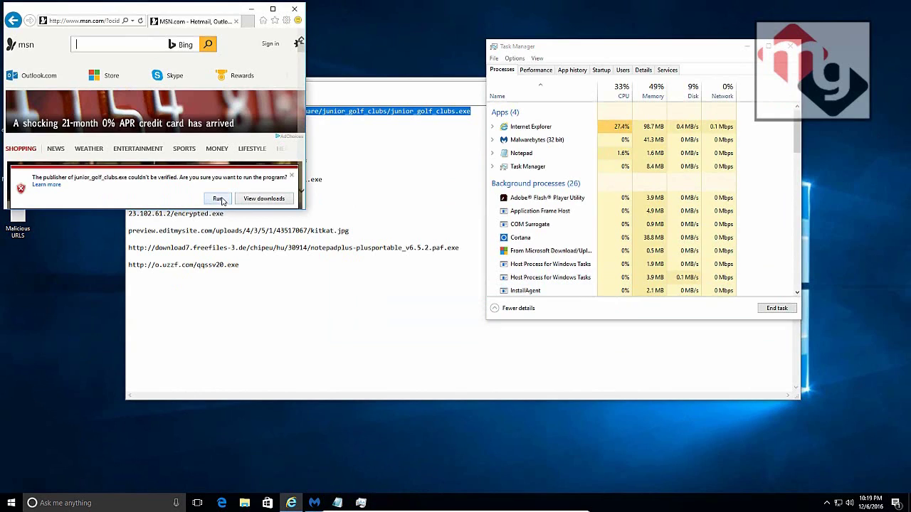
{"action": "left_click", "coordinate": [218, 199]}
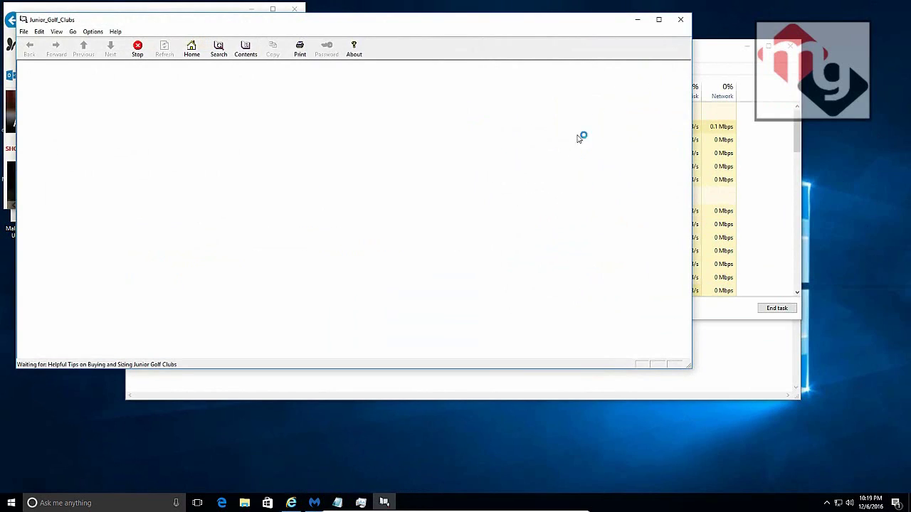
{"action": "left_click_drag", "start_coordinate": [567, 31], "coordinate": [650, 315]}
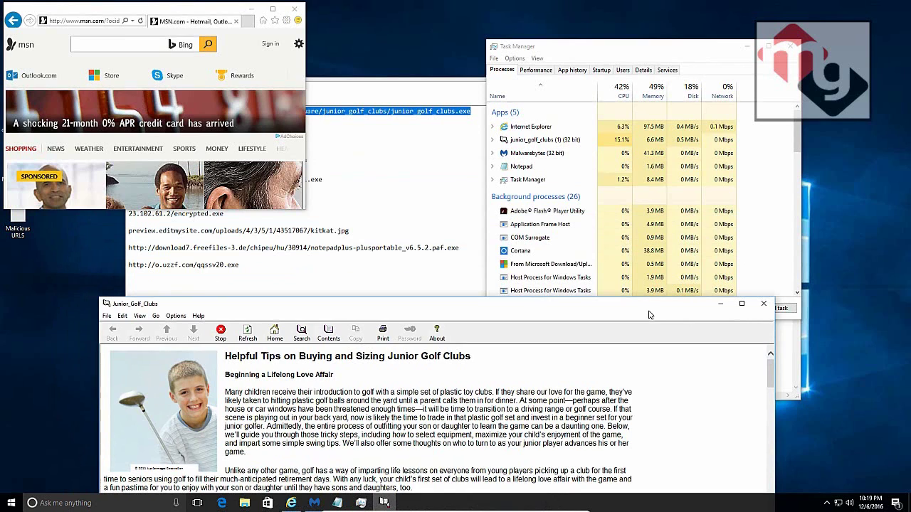
{"action": "left_click", "coordinate": [563, 140]}
{"action": "left_click_drag", "start_coordinate": [461, 309], "coordinate": [422, 285]}
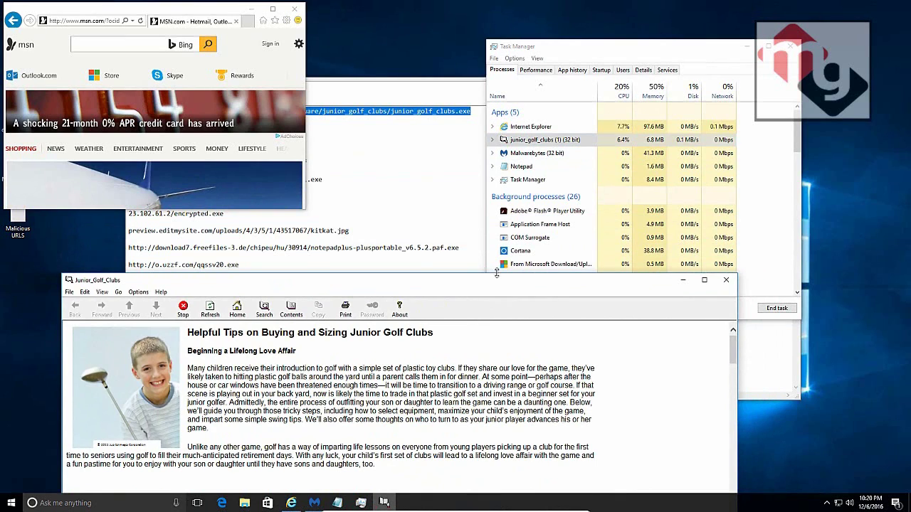
{"action": "left_click", "coordinate": [726, 282]}
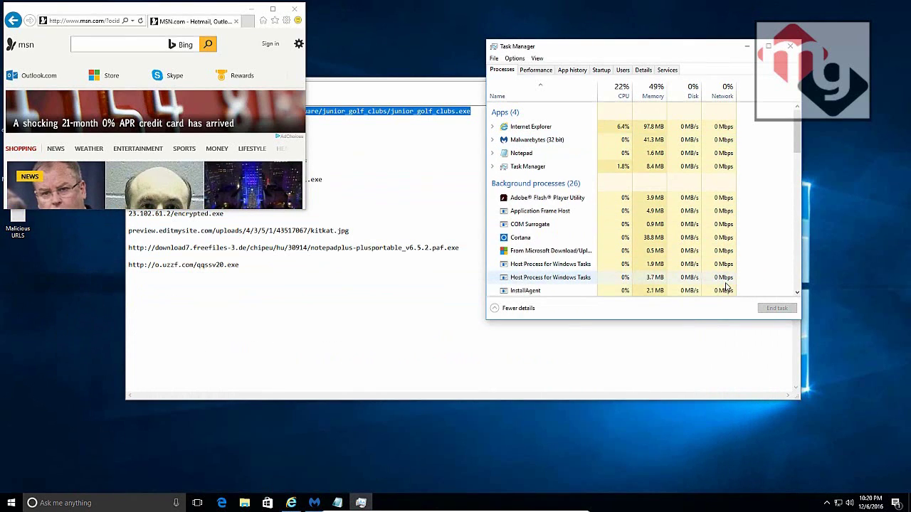
Step: Copy the llk40beta2jzb.zip URL from the second line of the Malicious URLS file and load it in Internet Explorer
{"action": "left_click", "coordinate": [389, 139]}
{"action": "left_click_drag", "start_coordinate": [296, 128], "coordinate": [131, 129]}
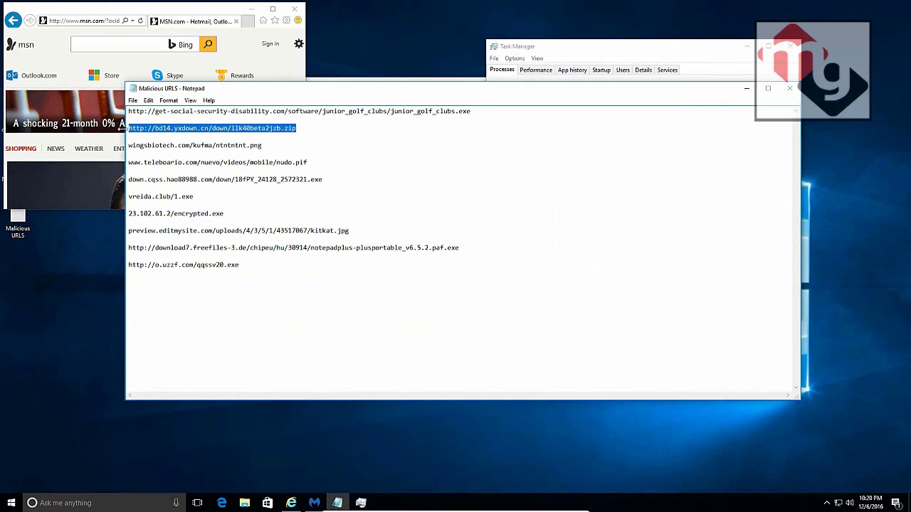
{"action": "left_click", "coordinate": [84, 20]}
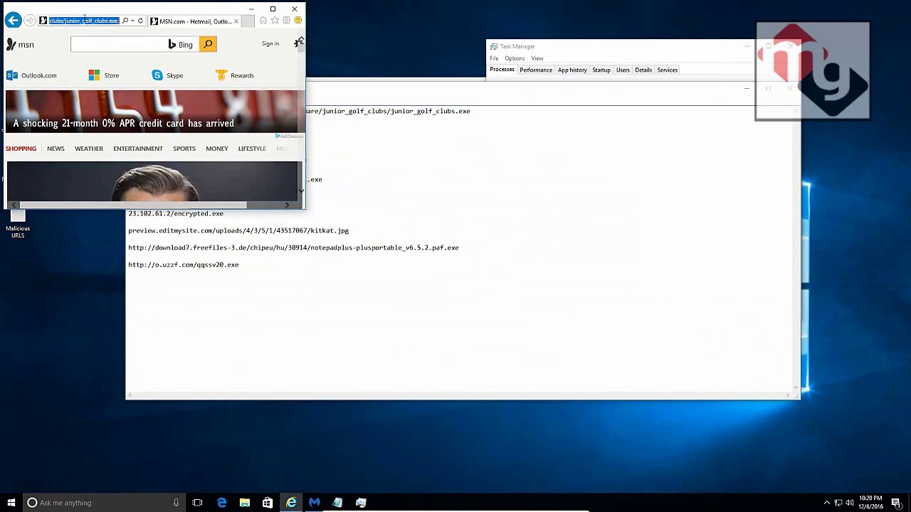
{"action": "key", "text": "ctrl+v"}
{"action": "key", "text": "Return"}
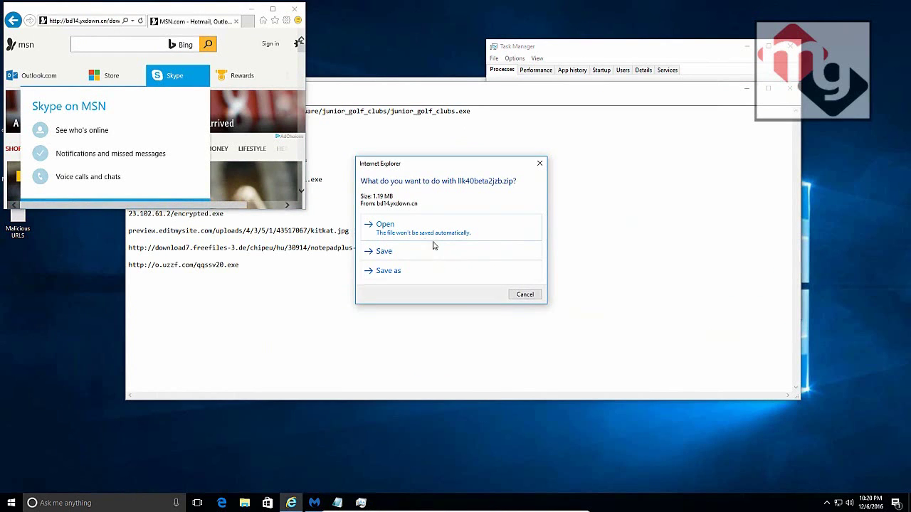
Step: Save llk40beta2jzb.zip to the Desktop and move the browser window away from the desktop icons
{"action": "left_click", "coordinate": [388, 271]}
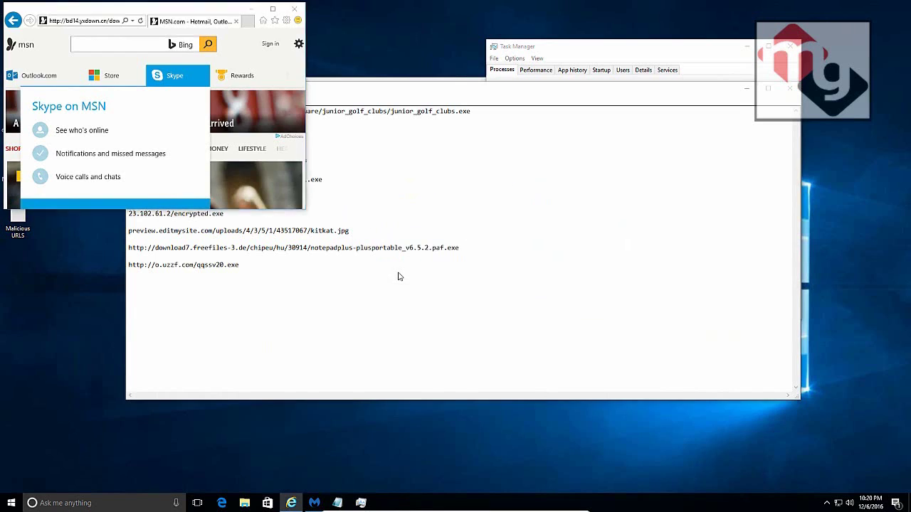
{"action": "left_click", "coordinate": [42, 54]}
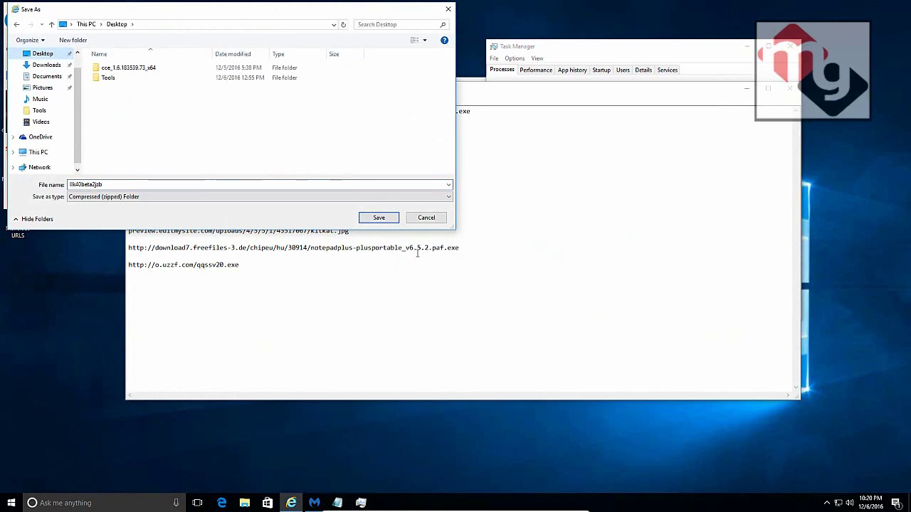
{"action": "left_click", "coordinate": [379, 217]}
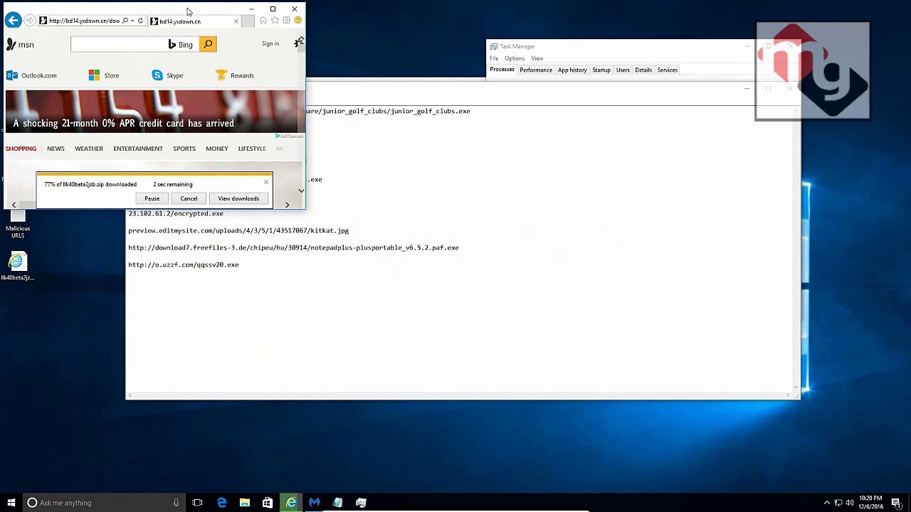
{"action": "left_click_drag", "start_coordinate": [205, 26], "coordinate": [449, 114]}
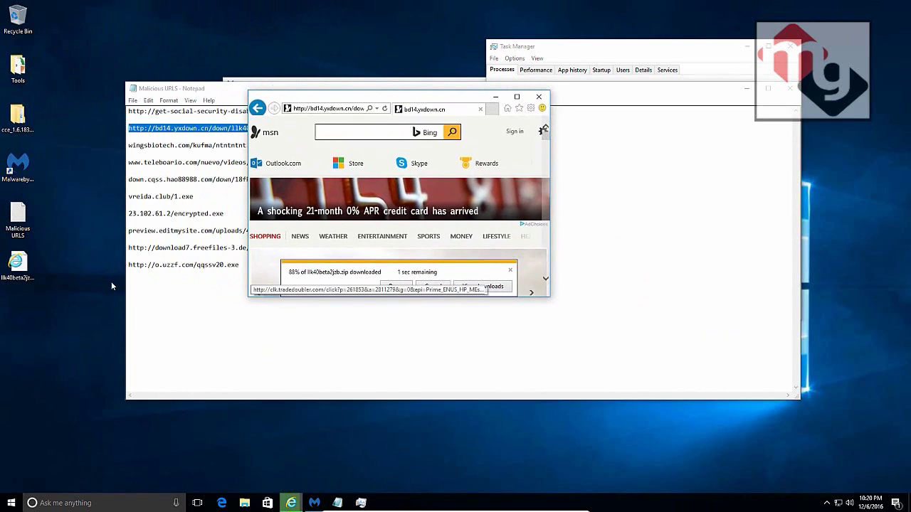
{"action": "right_click", "coordinate": [22, 266]}
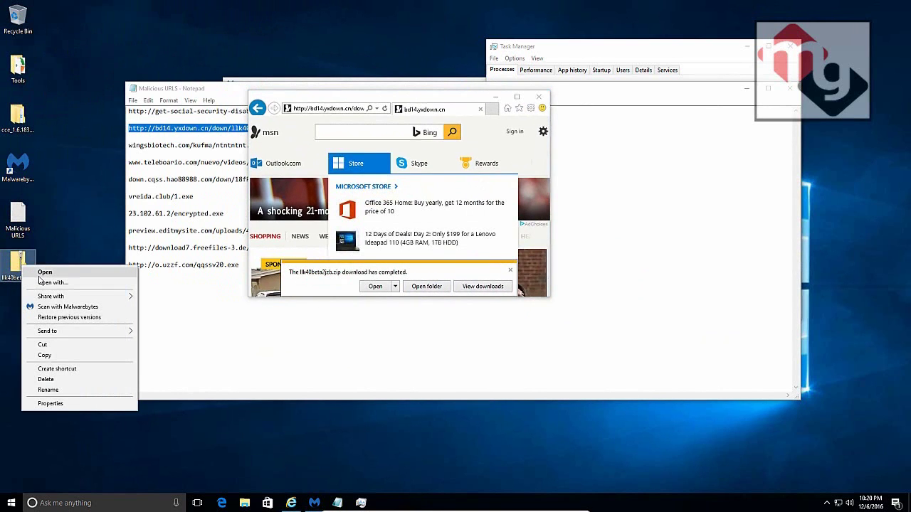
{"action": "mouse_move", "coordinate": [79, 296]}
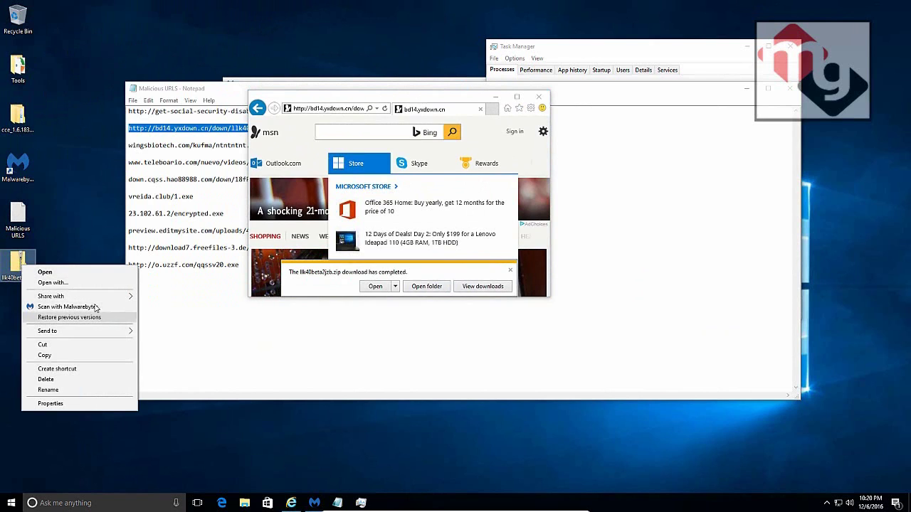
{"action": "left_click", "coordinate": [77, 272]}
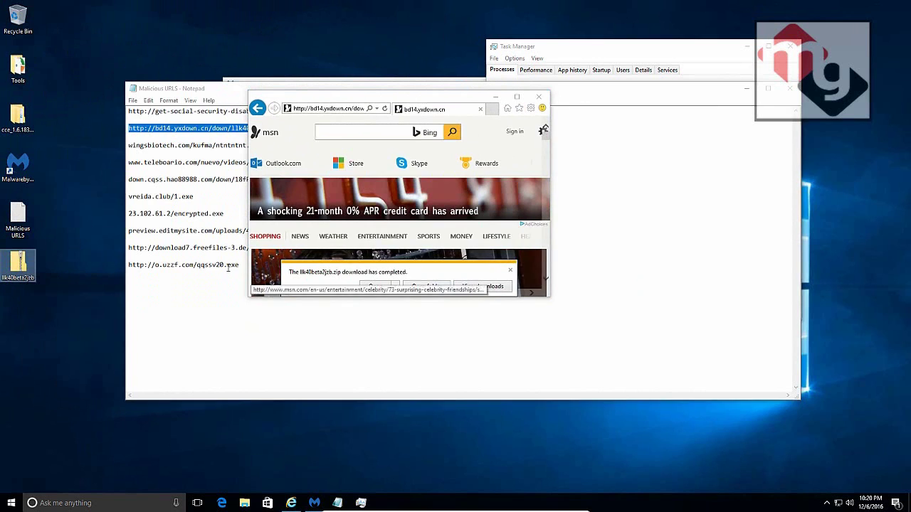
Step: Open the folder containing the completed download and extract llk40beta2jzb.zip into its own folder on the Desktop
{"action": "left_click", "coordinate": [419, 286]}
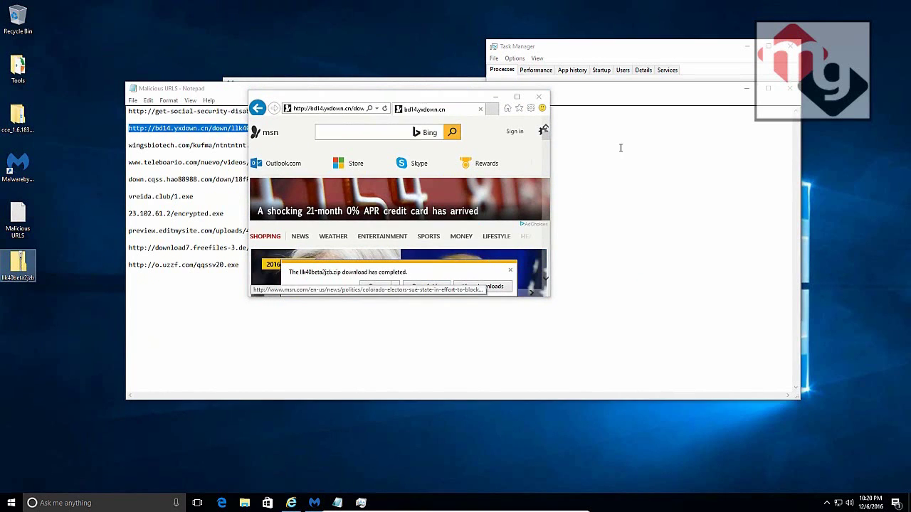
{"action": "left_click", "coordinate": [429, 288]}
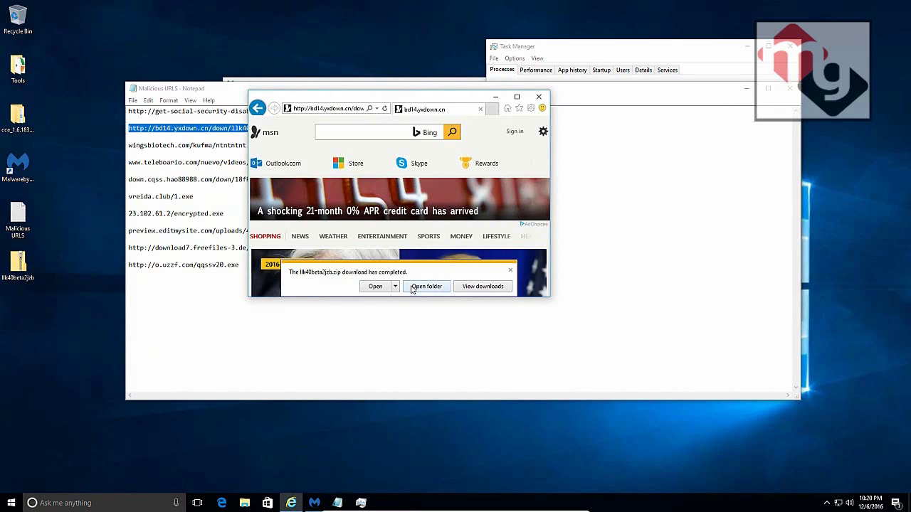
{"action": "left_click", "coordinate": [413, 287]}
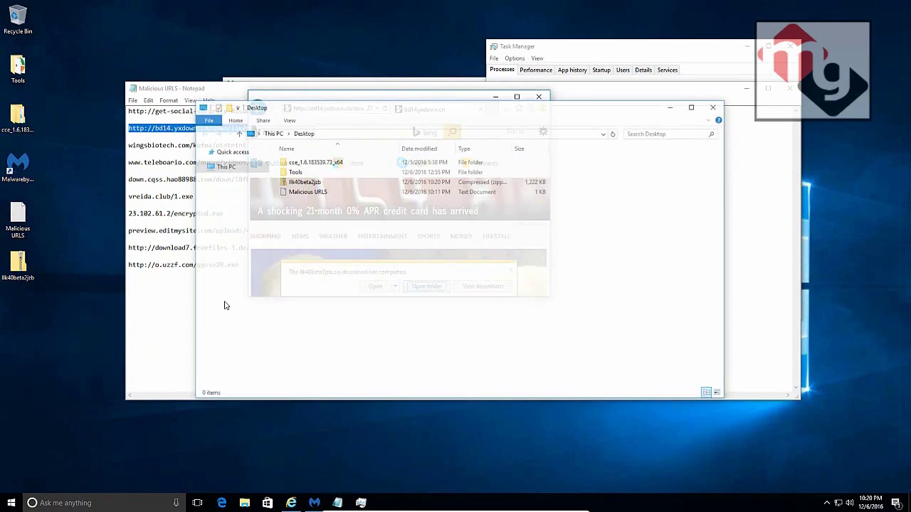
{"action": "right_click", "coordinate": [291, 185]}
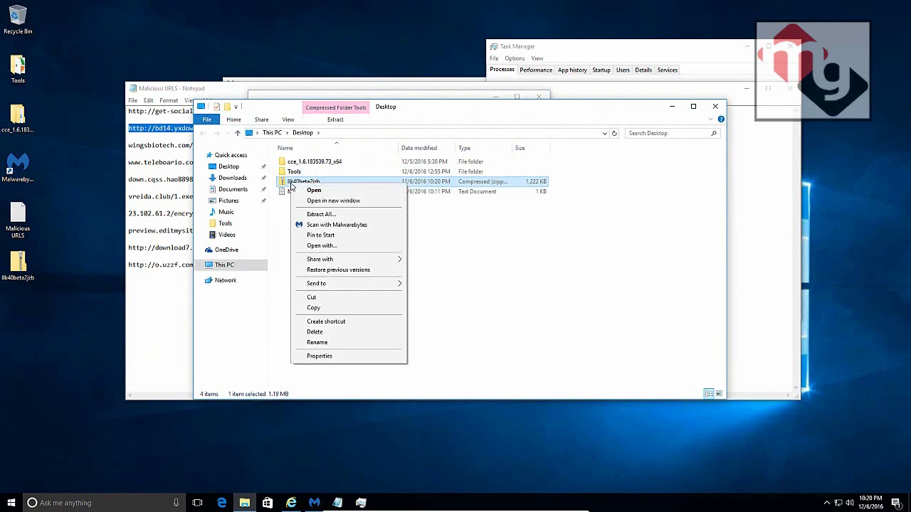
{"action": "left_click", "coordinate": [332, 215]}
{"action": "left_click", "coordinate": [538, 340]}
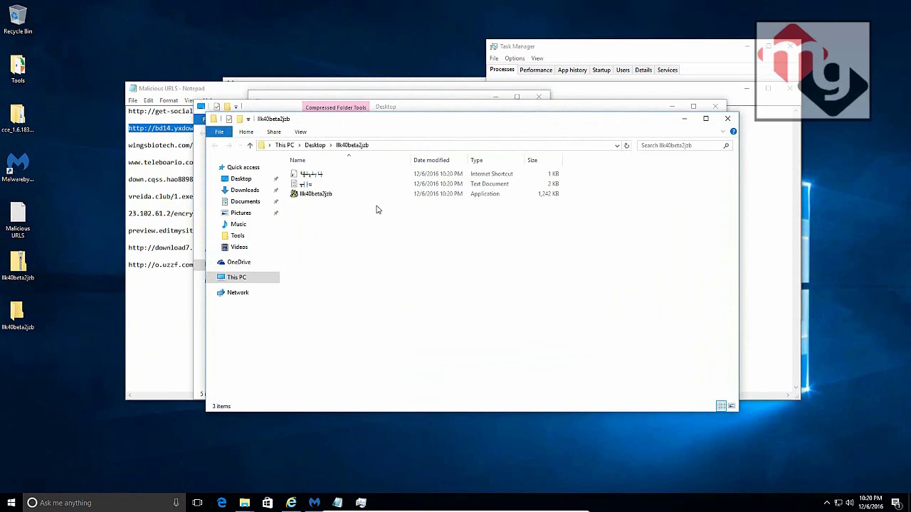
Step: Run the extracted llk40beta2jzb application, allow it to make changes to the device, and select its is-JAKC2.tmp process in Task Manager
{"action": "left_click", "coordinate": [324, 198]}
{"action": "double_click", "coordinate": [324, 198]}
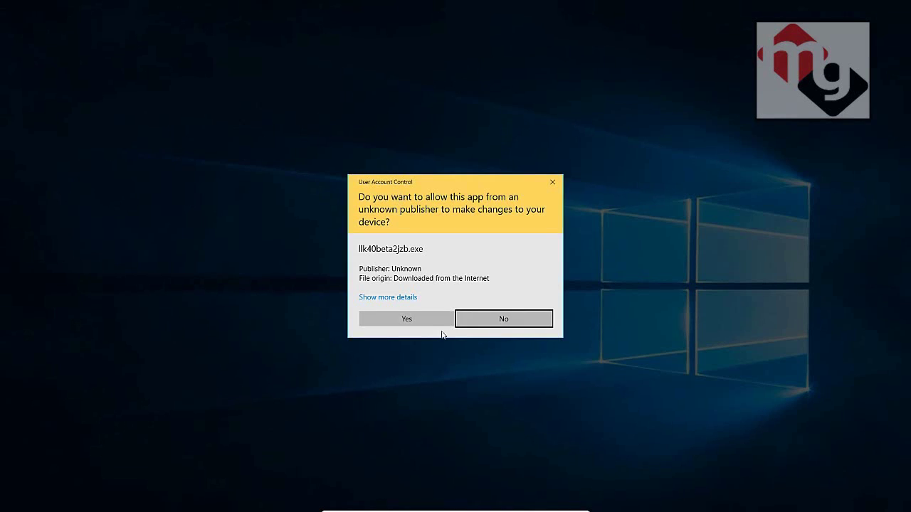
{"action": "left_click", "coordinate": [422, 317]}
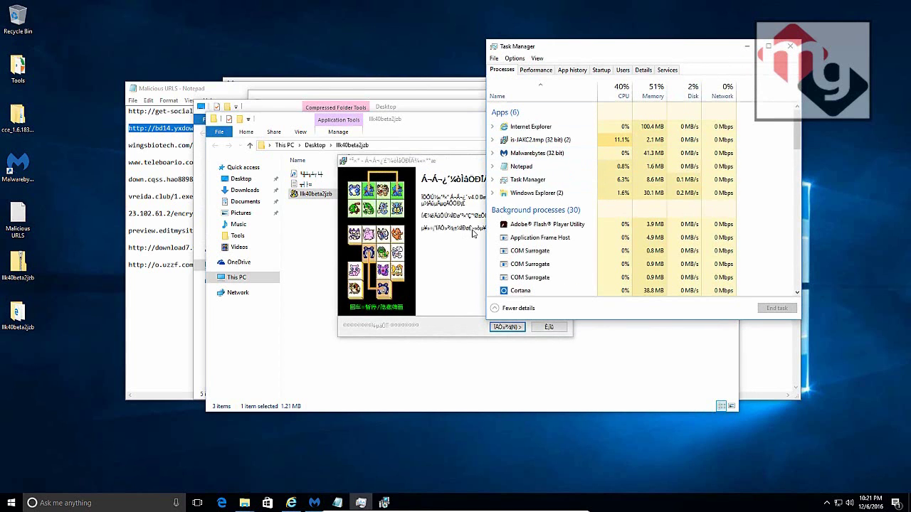
{"action": "left_click", "coordinate": [550, 142]}
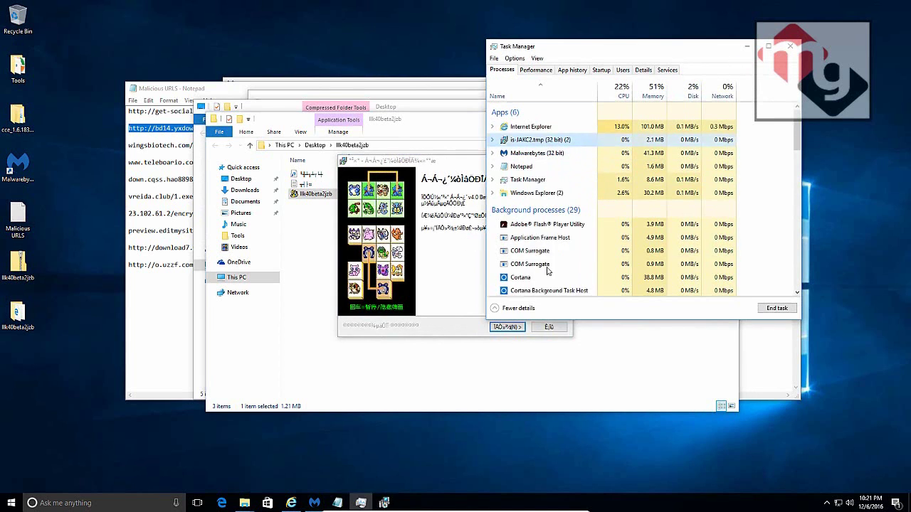
Step: Complete the game's setup wizard, accepting the licence and default settings, with the Readme option unchecked at the end
{"action": "left_click", "coordinate": [520, 309]}
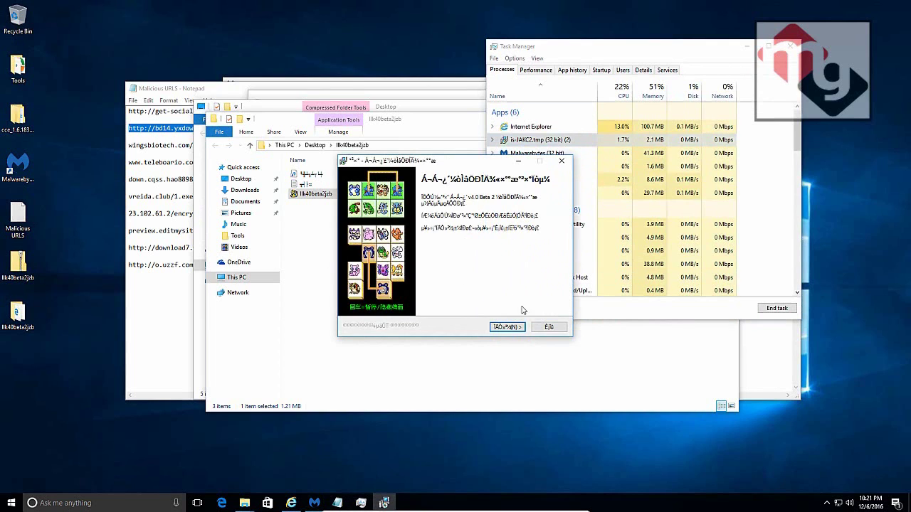
{"action": "left_click", "coordinate": [523, 327]}
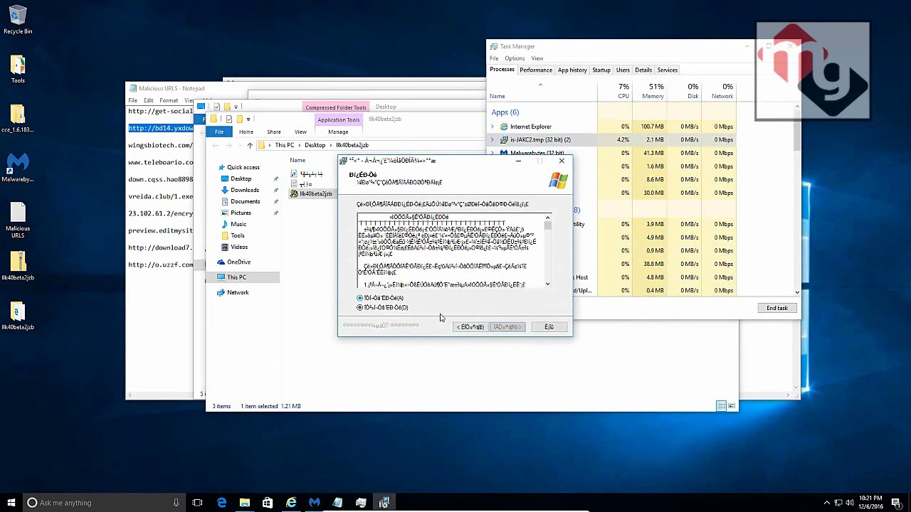
{"action": "key", "text": "alt+a"}
{"action": "left_click", "coordinate": [498, 329]}
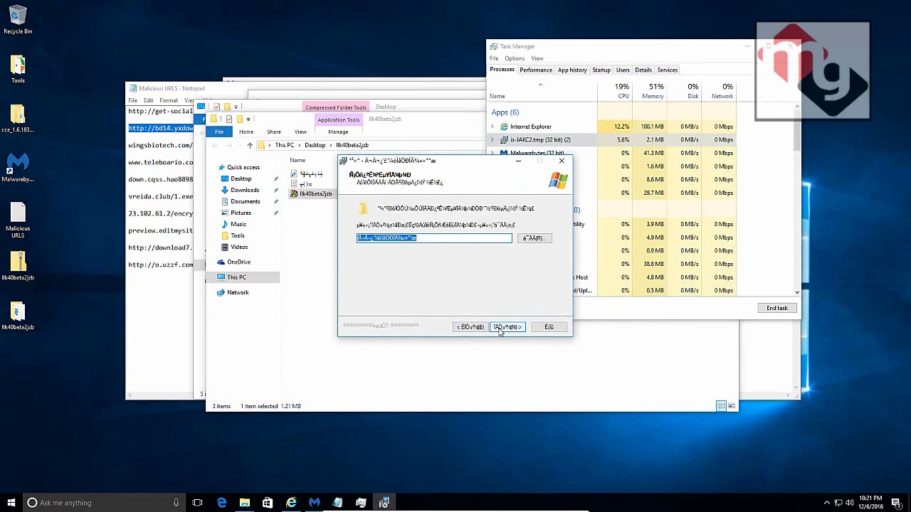
{"action": "left_click", "coordinate": [499, 329]}
{"action": "left_click", "coordinate": [499, 328]}
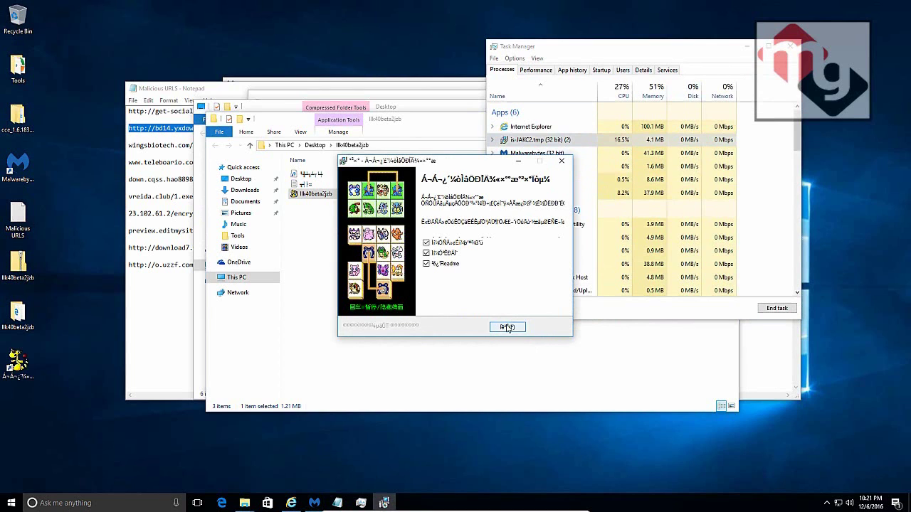
{"action": "left_click", "coordinate": [426, 264]}
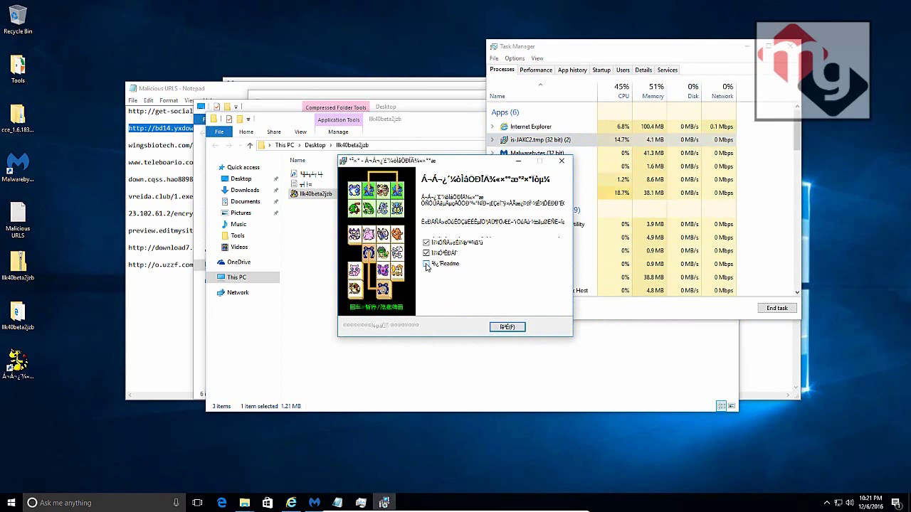
{"action": "left_click", "coordinate": [507, 327]}
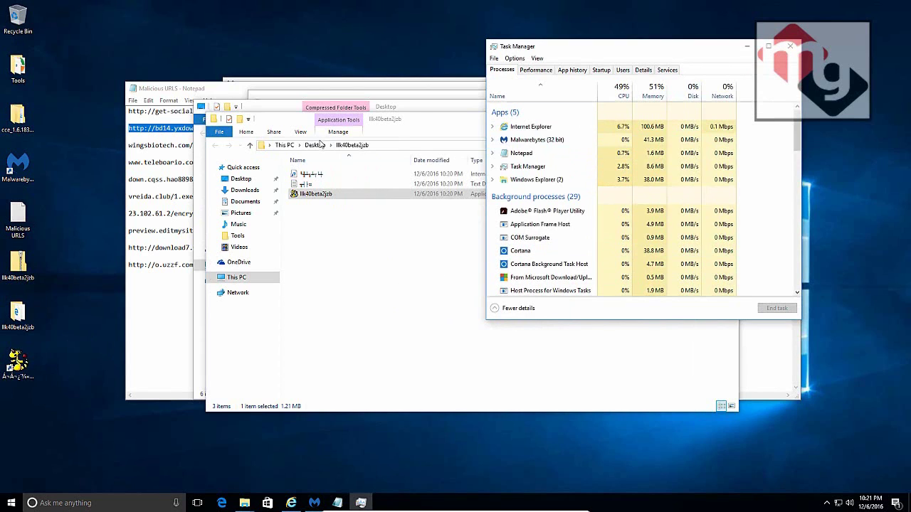
Step: Close the llk40beta2jzb and Desktop folder windows and dismiss the Malwarebytes quarantine notification
{"action": "left_click", "coordinate": [430, 133]}
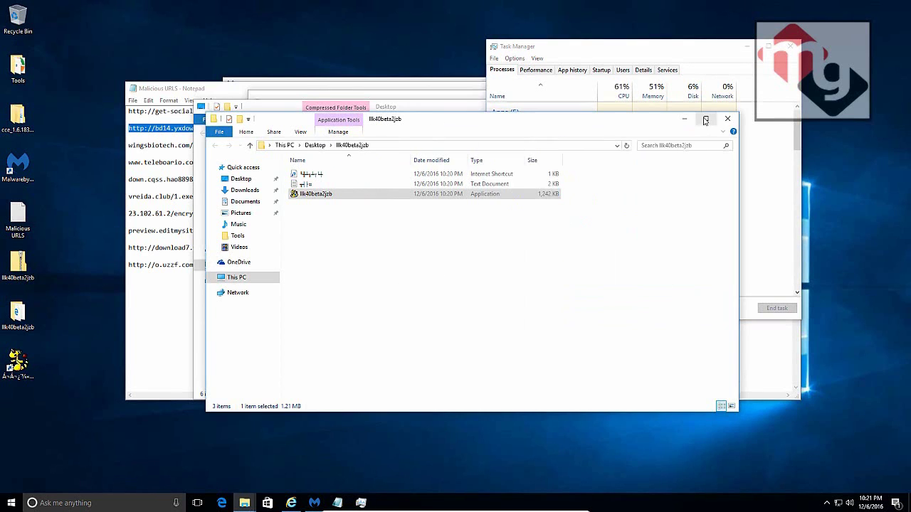
{"action": "left_click", "coordinate": [727, 119]}
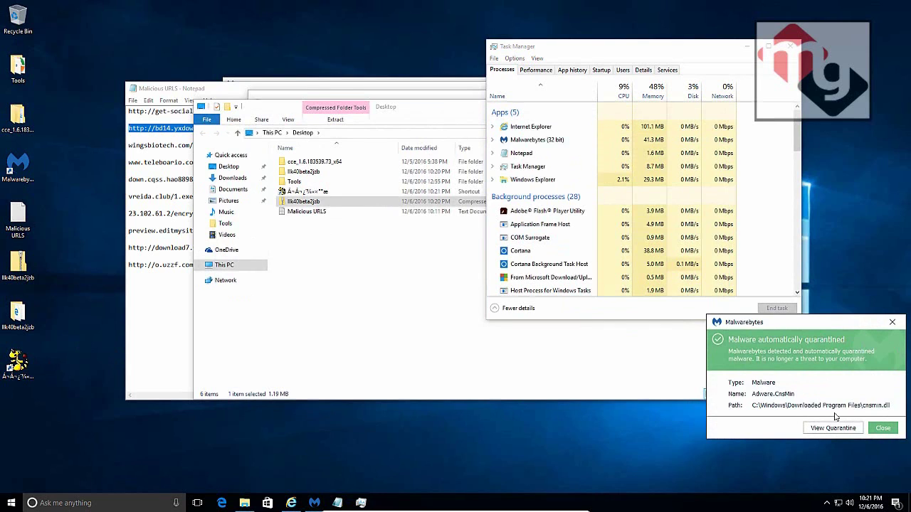
{"action": "left_click", "coordinate": [884, 429]}
{"action": "left_click", "coordinate": [411, 203]}
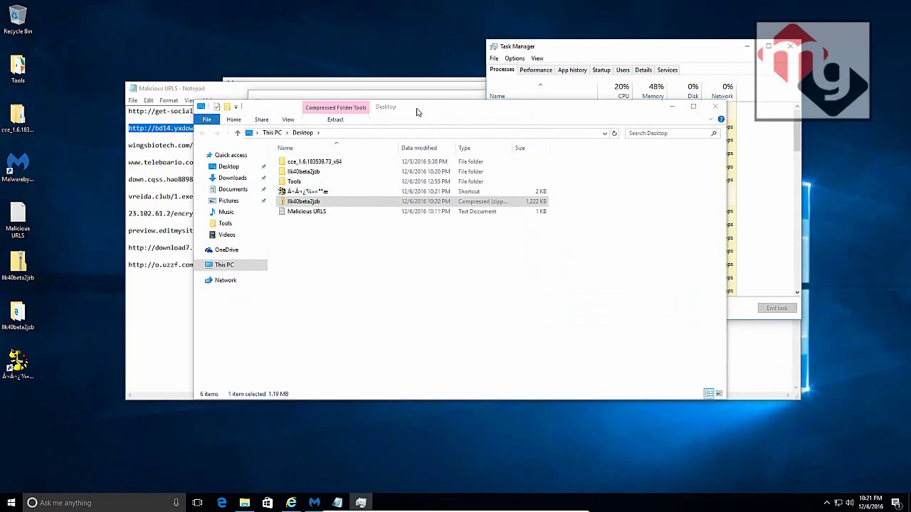
{"action": "left_click", "coordinate": [713, 107]}
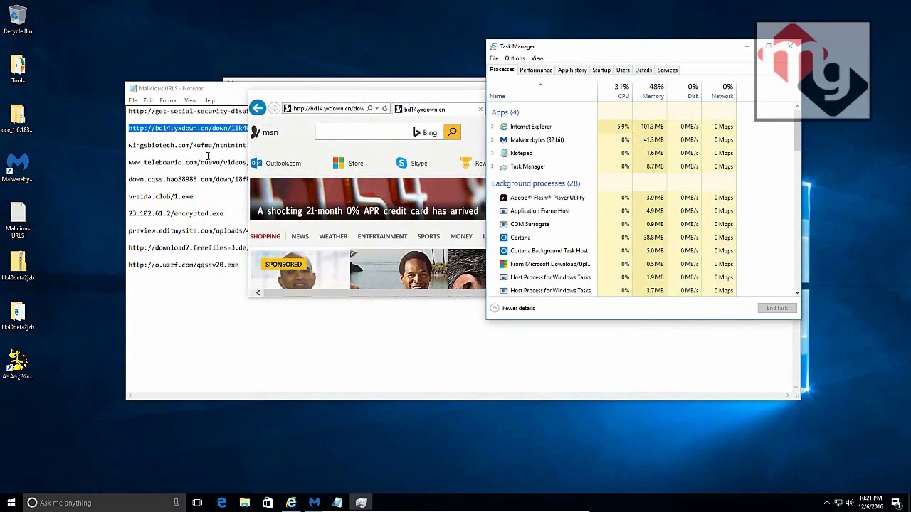
Step: Copy the wingsbiotech.com/kufma/ntntntnt.png URL from the Malicious URLS file and load it in Internet Explorer
{"action": "left_click", "coordinate": [208, 146]}
{"action": "double_click", "coordinate": [208, 146]}
{"action": "key", "text": "ctrl+c"}
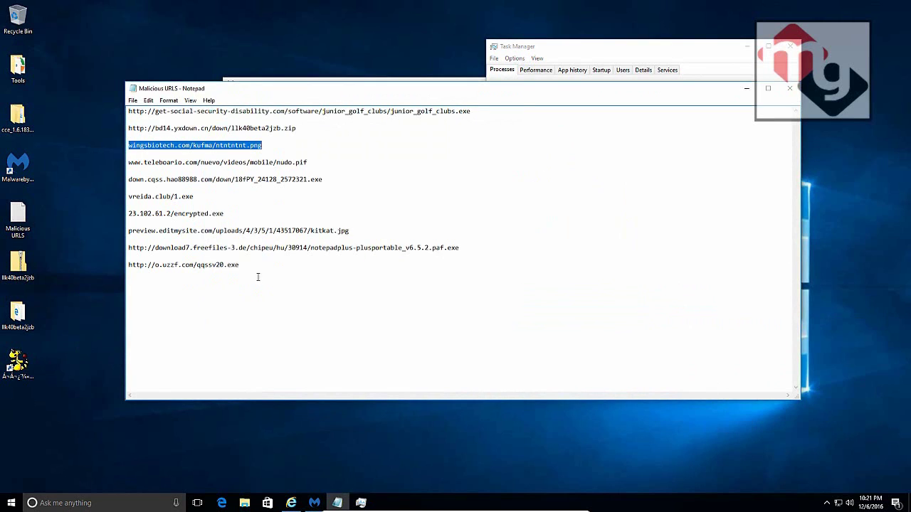
{"action": "left_click", "coordinate": [291, 504]}
{"action": "left_click", "coordinate": [346, 109]}
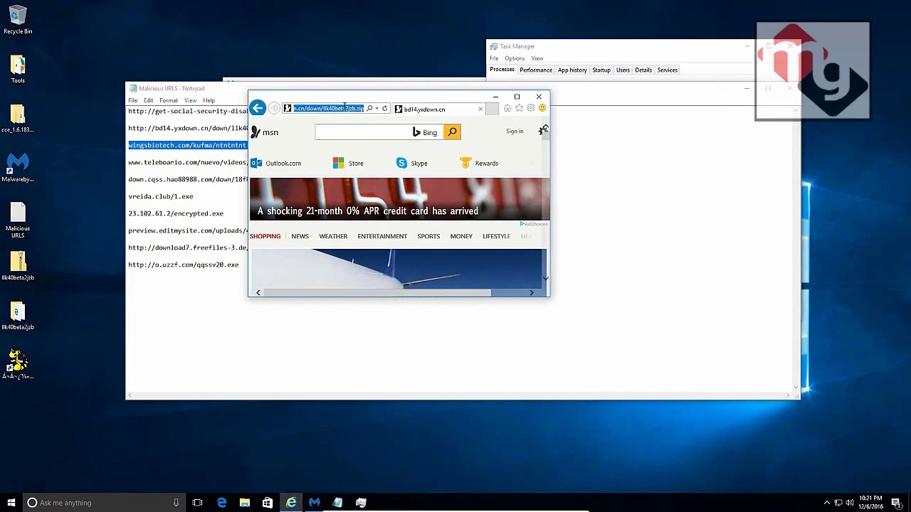
{"action": "key", "text": "ctrl+v"}
{"action": "key", "text": "Return"}
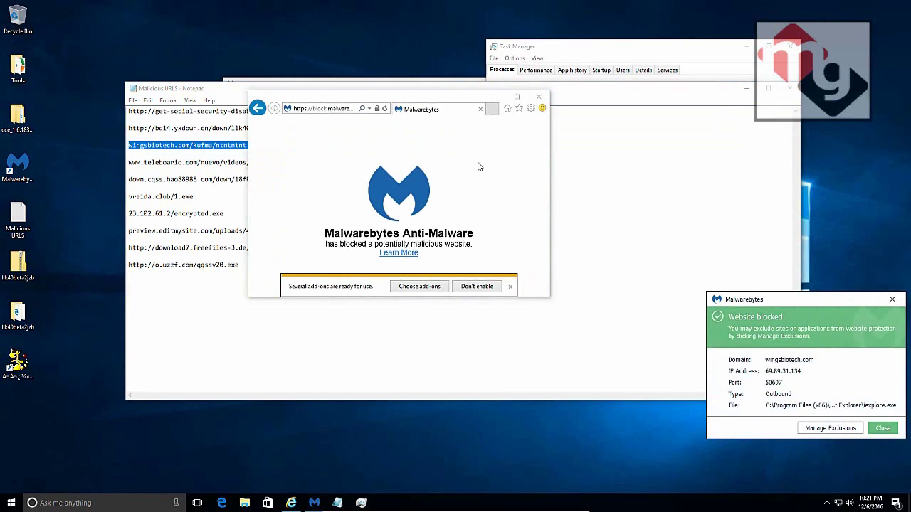
{"action": "left_click", "coordinate": [254, 163]}
{"action": "double_click", "coordinate": [172, 161]}
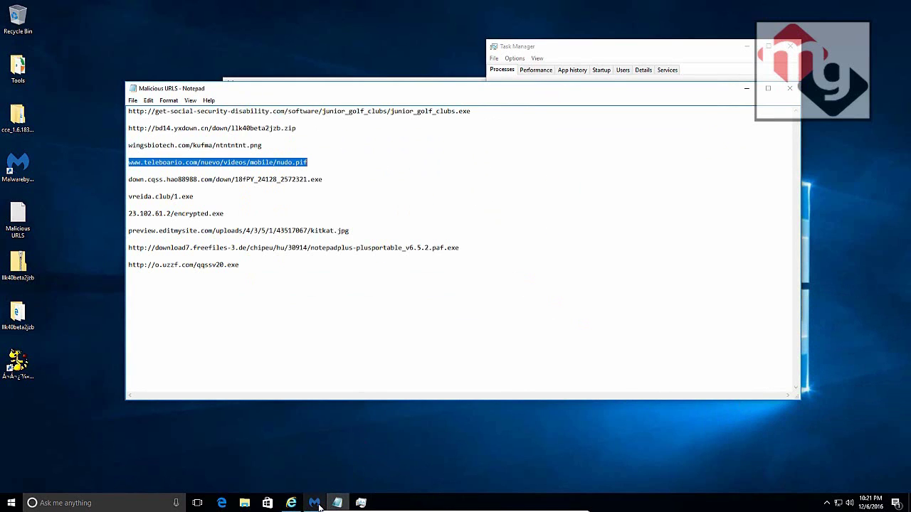
{"action": "left_click", "coordinate": [294, 504]}
{"action": "left_click", "coordinate": [344, 109]}
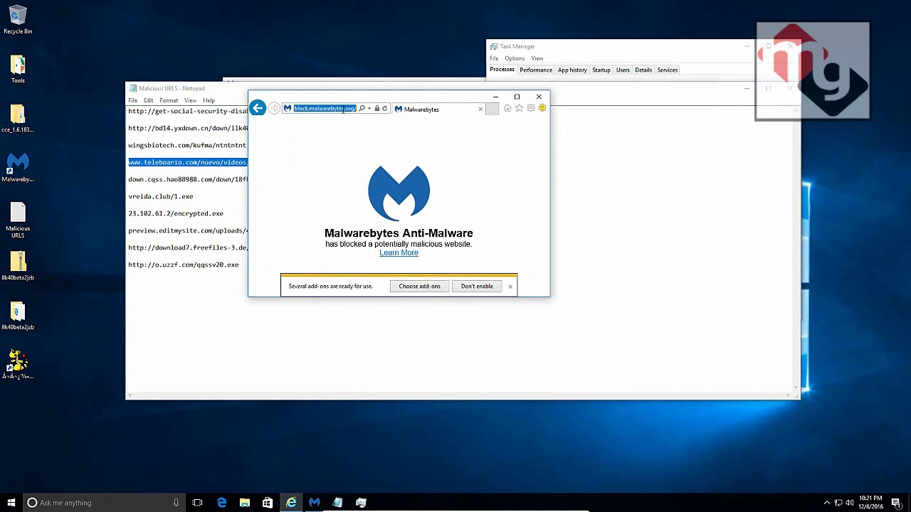
{"action": "key", "text": "ctrl+v"}
{"action": "key", "text": "Return"}
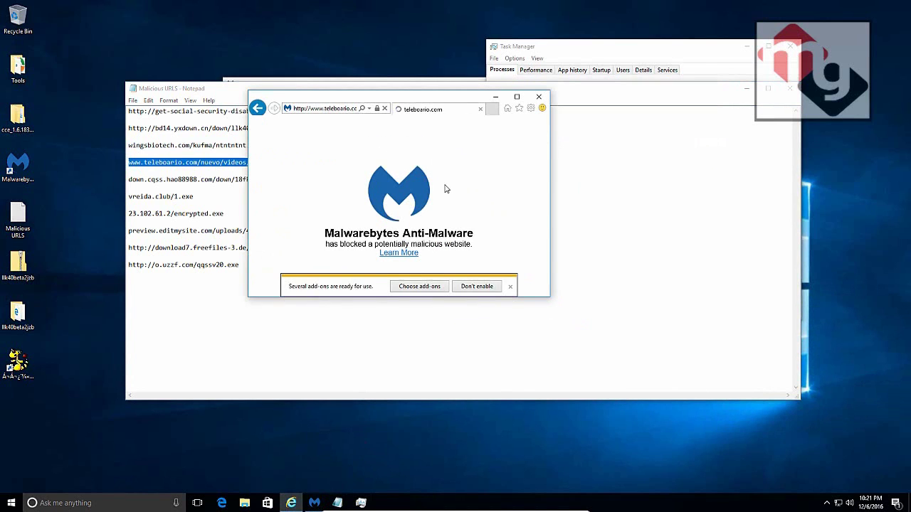
{"action": "left_click", "coordinate": [417, 286]}
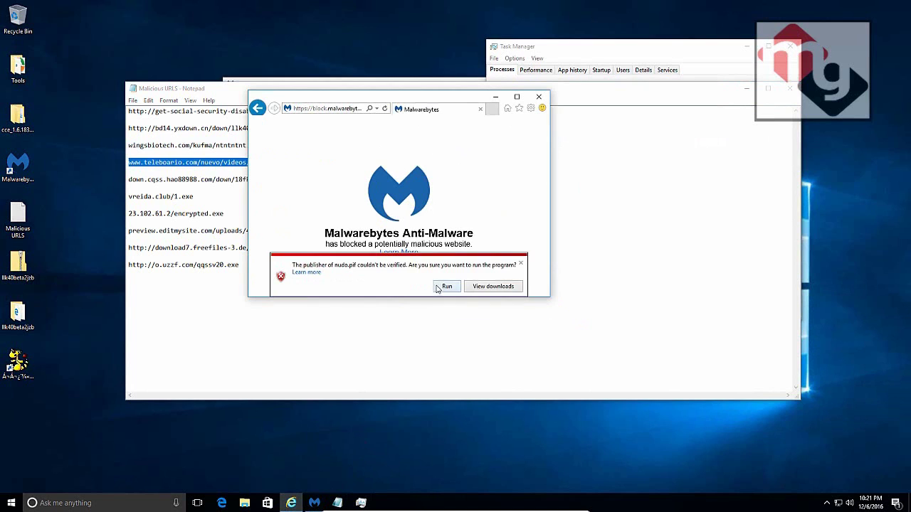
{"action": "left_click", "coordinate": [437, 288]}
Step: Examine the running processes in Task Manager, selecting the YLive and nudo background processes
{"action": "left_click", "coordinate": [646, 63]}
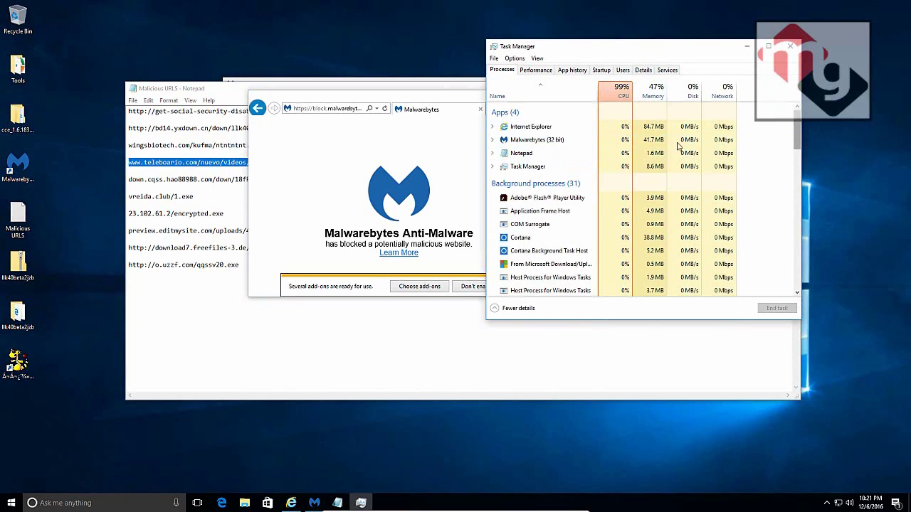
{"action": "left_click_drag", "start_coordinate": [798, 131], "coordinate": [798, 214]}
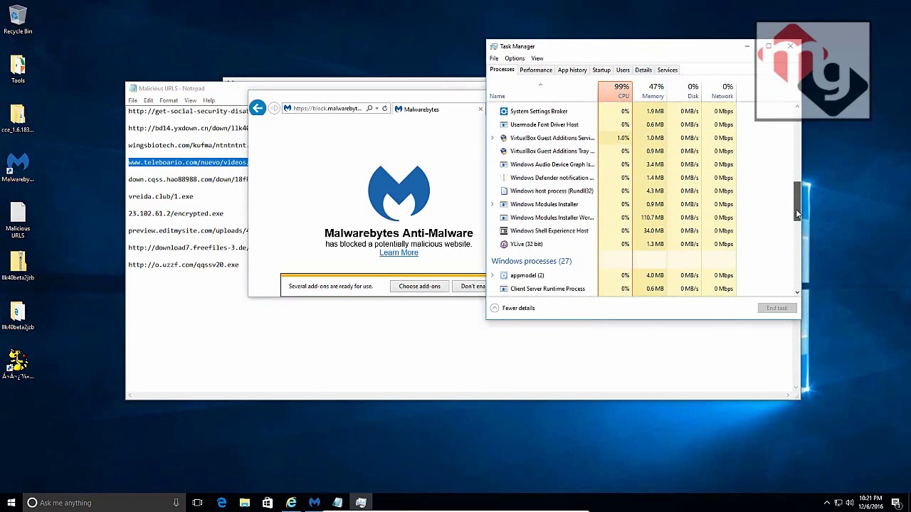
{"action": "left_click", "coordinate": [694, 244]}
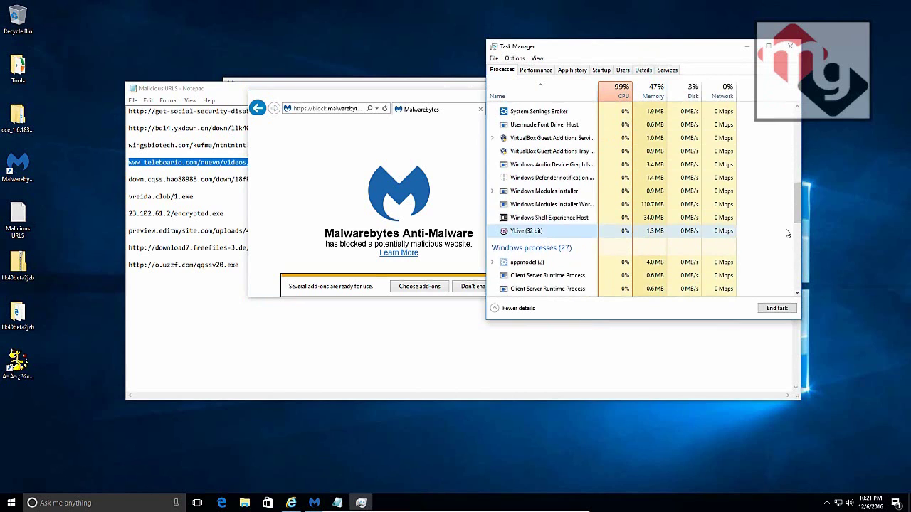
{"action": "left_click_drag", "start_coordinate": [799, 212], "coordinate": [788, 135]}
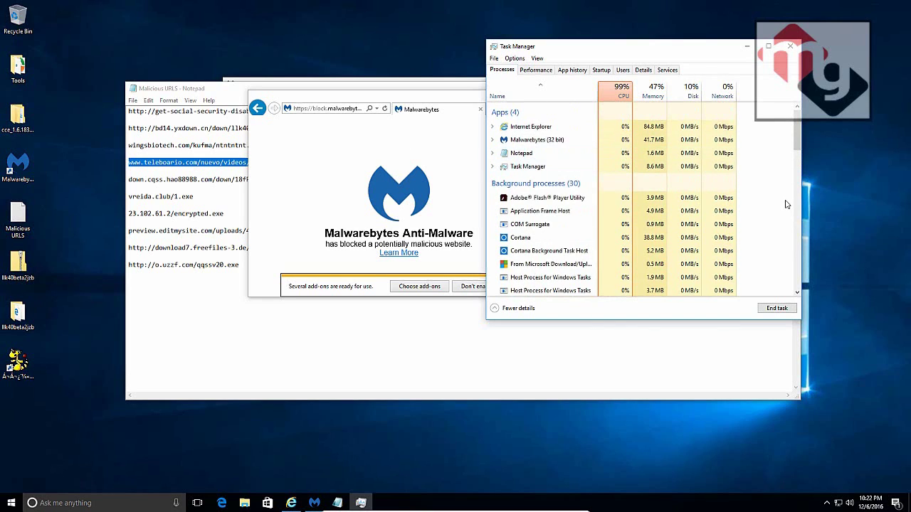
{"action": "left_click_drag", "start_coordinate": [797, 139], "coordinate": [793, 194]}
{"action": "left_click", "coordinate": [527, 161]}
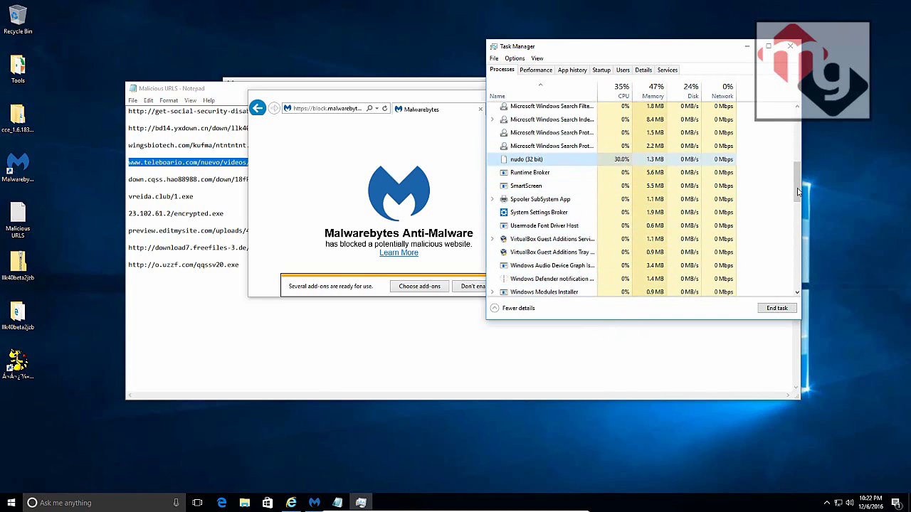
{"action": "left_click_drag", "start_coordinate": [799, 192], "coordinate": [798, 127]}
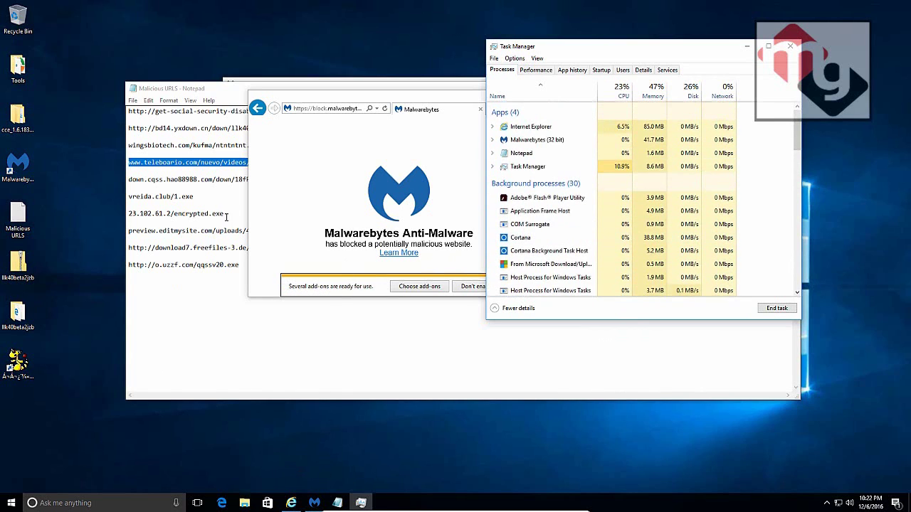
Step: Copy the down.cqss.hao88988.com/down/18fPY_24128_2572321.exe URL from the Malicious URLS file and load it in Internet Explorer
{"action": "left_click", "coordinate": [229, 187]}
{"action": "double_click", "coordinate": [232, 181]}
{"action": "key", "text": "ctrl+c"}
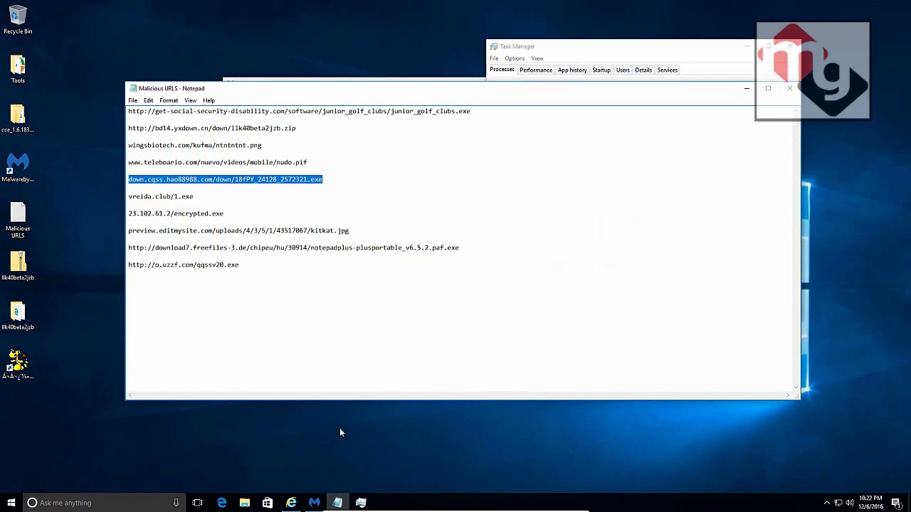
{"action": "left_click", "coordinate": [291, 503]}
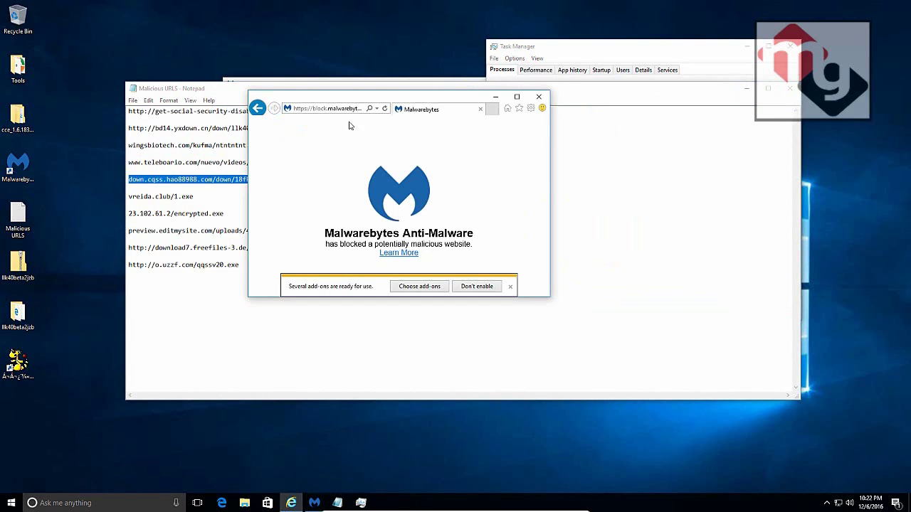
{"action": "left_click", "coordinate": [344, 110]}
{"action": "key", "text": "ctrl+v"}
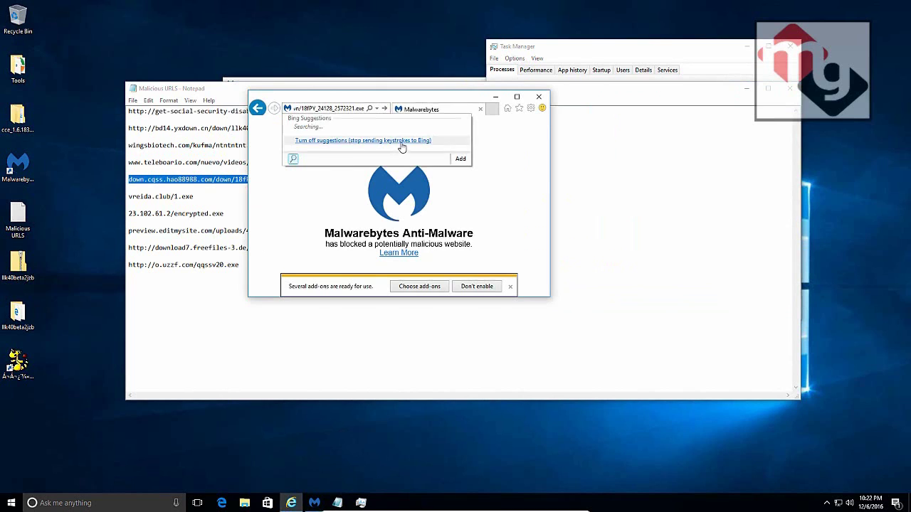
{"action": "key", "text": "Return"}
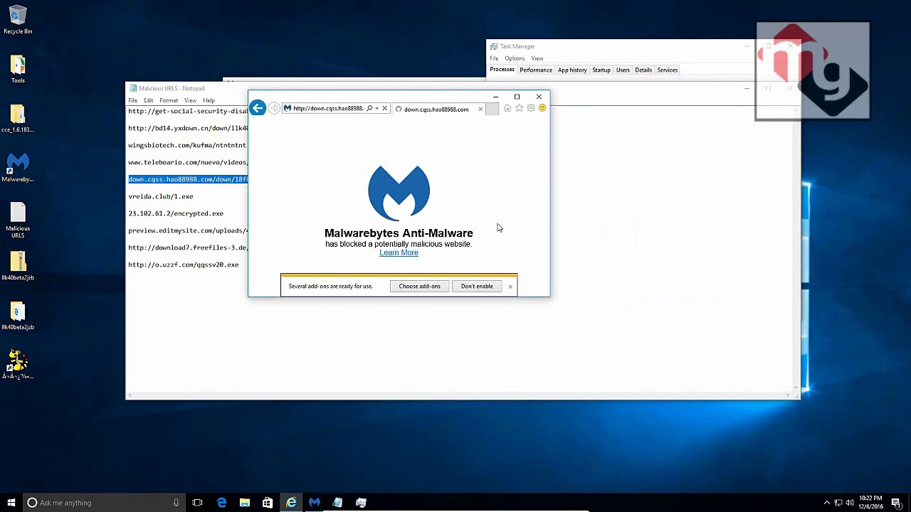
Step: Download 18fPY_24128_2572321.exe, check its entry in the browser's download list, and close the list
{"action": "left_click", "coordinate": [446, 288]}
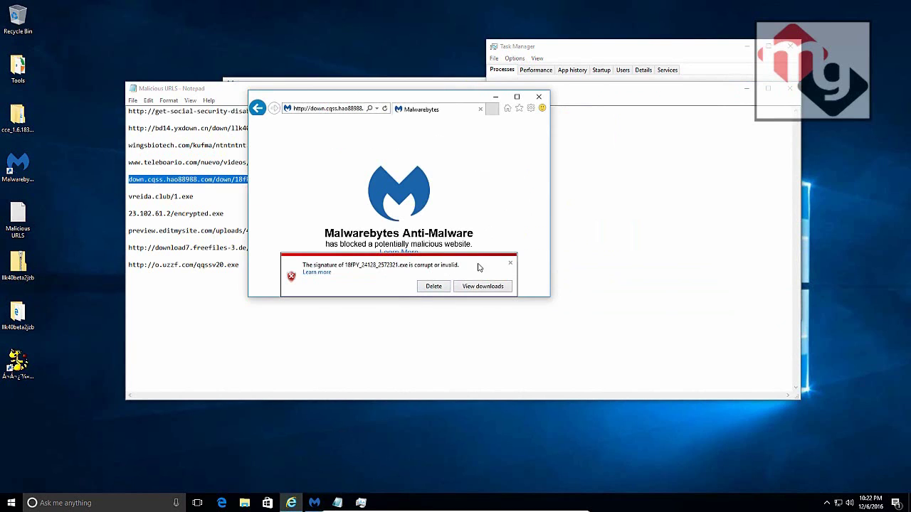
{"action": "left_click", "coordinate": [462, 287]}
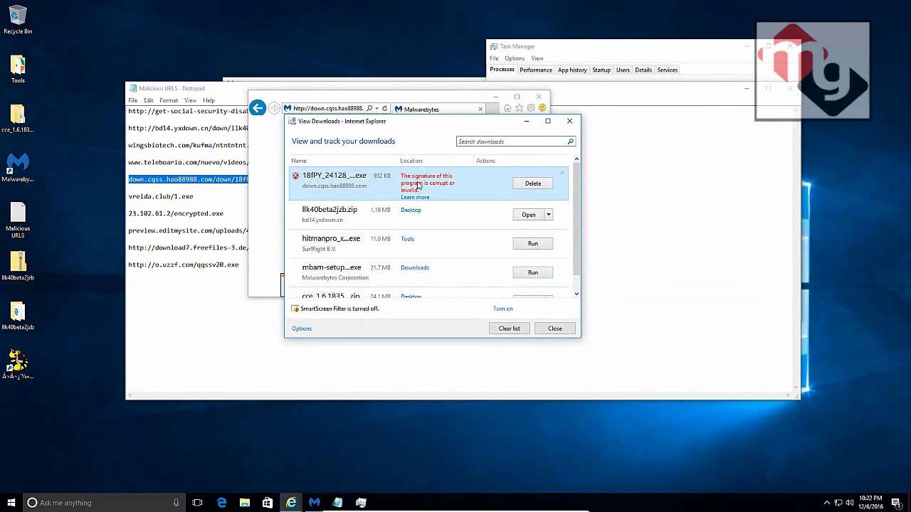
{"action": "left_click", "coordinate": [569, 121]}
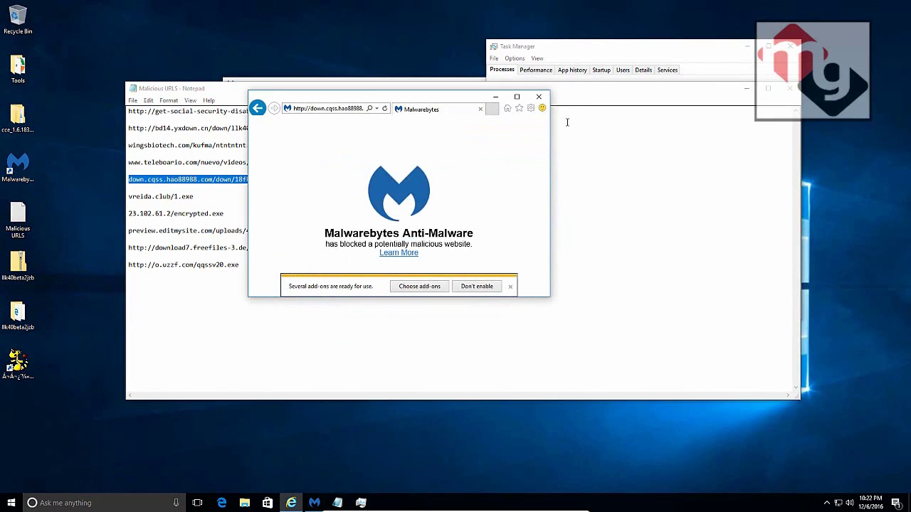
Step: Reload the 18fPY_24128_2572321.exe URL, save the file to the Desktop, and dismiss the download notice
{"action": "left_click", "coordinate": [344, 110]}
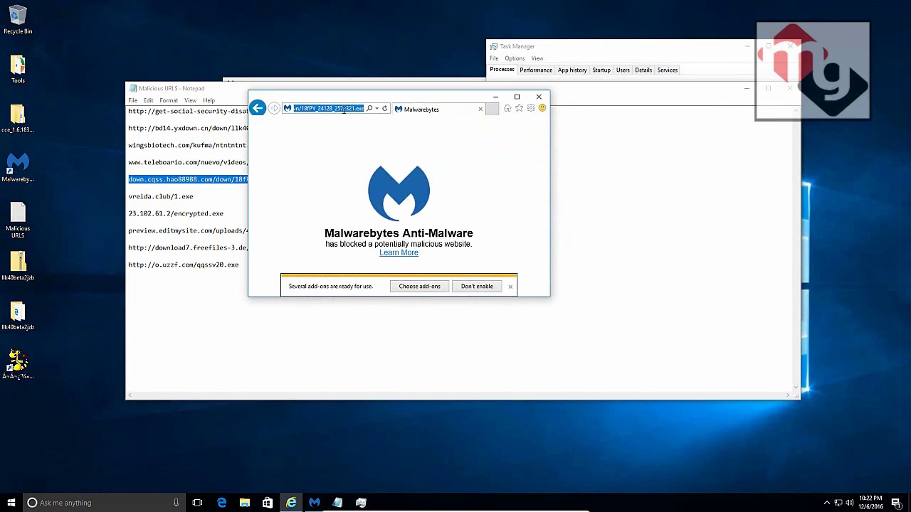
{"action": "left_click", "coordinate": [344, 109]}
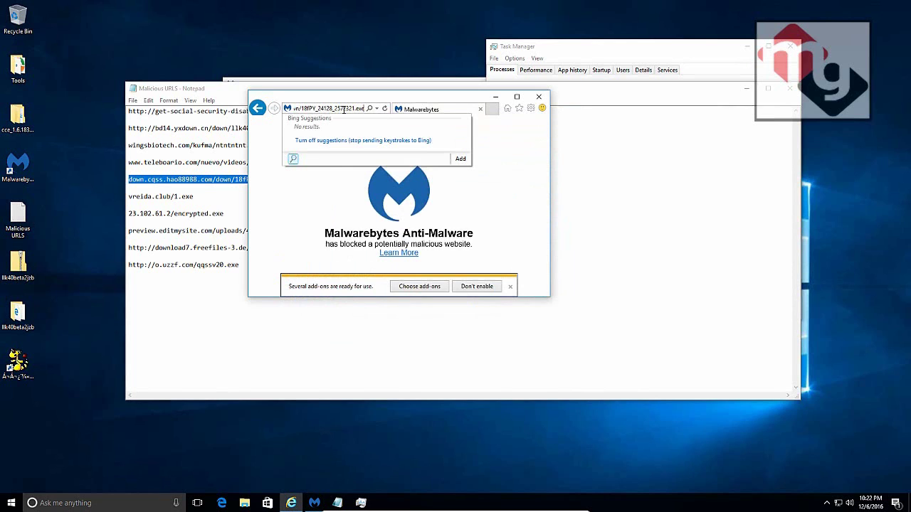
{"action": "key", "text": "Return"}
{"action": "left_click", "coordinate": [470, 286]}
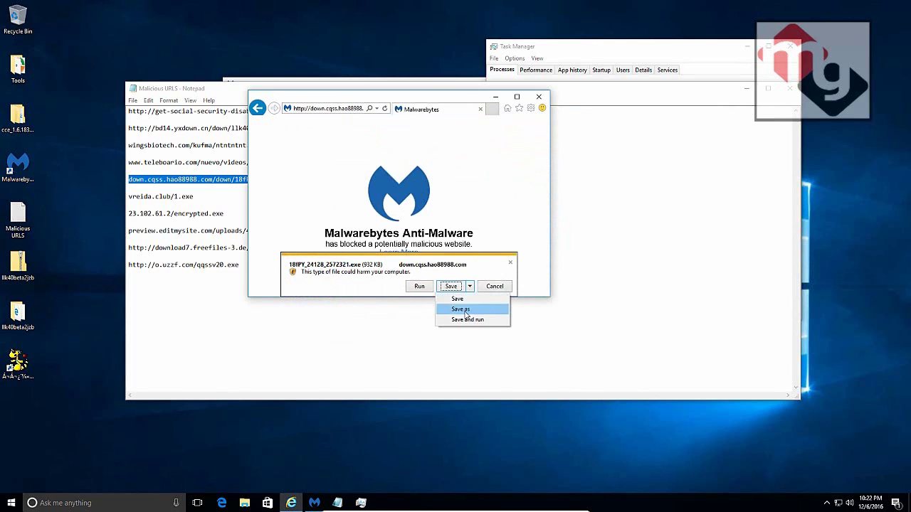
{"action": "left_click", "coordinate": [464, 310]}
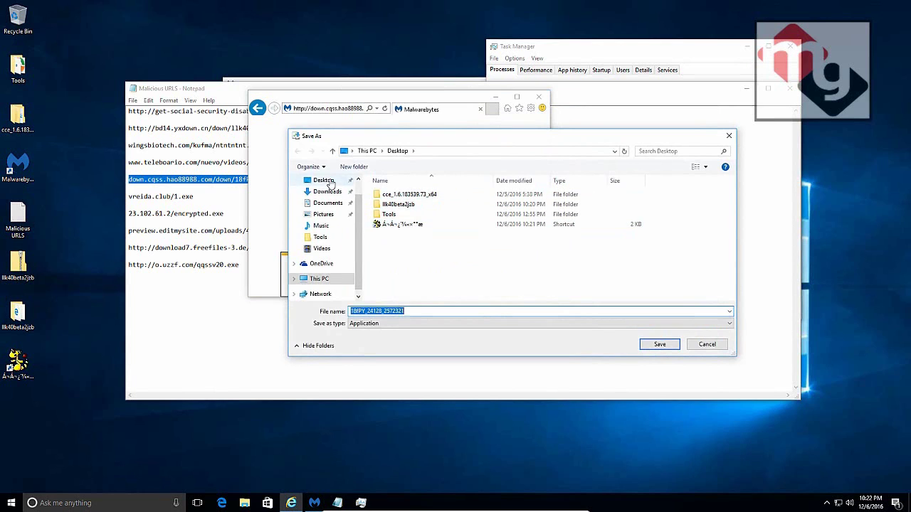
{"action": "left_click", "coordinate": [331, 184]}
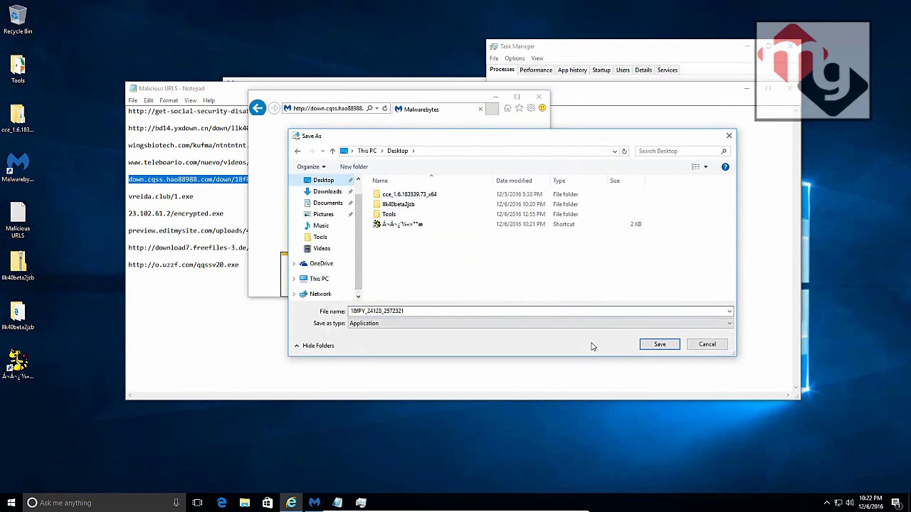
{"action": "left_click", "coordinate": [660, 345]}
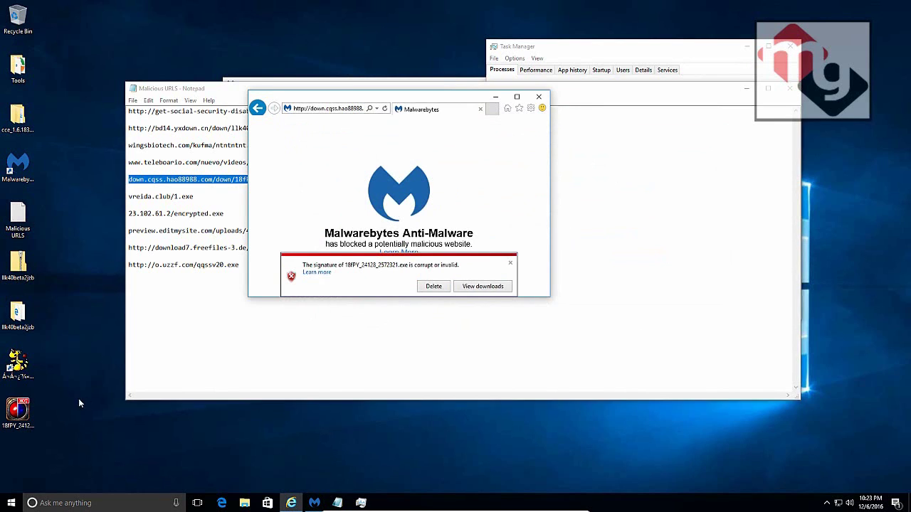
{"action": "left_click", "coordinate": [511, 263]}
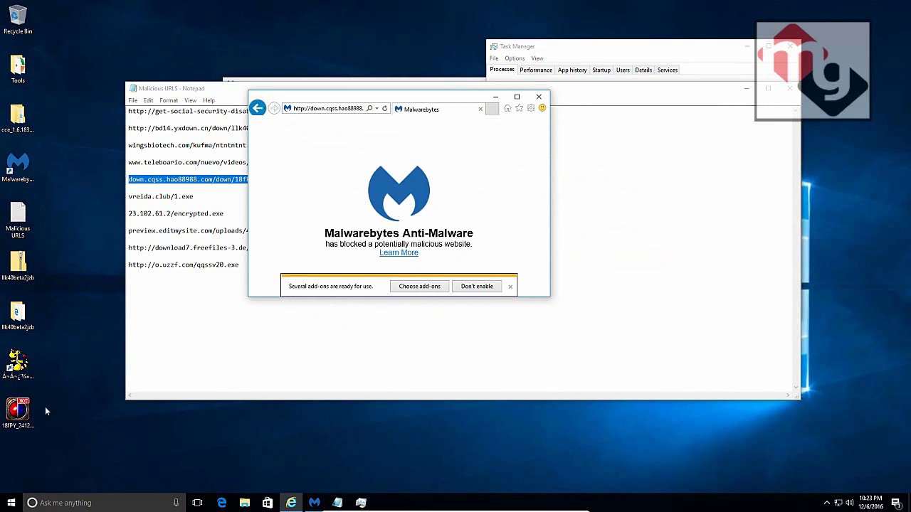
Step: Run 18fPY_24128_2572321 from the desktop past the security warning and check the running processes in Task Manager
{"action": "double_click", "coordinate": [19, 411]}
{"action": "left_click", "coordinate": [494, 261]}
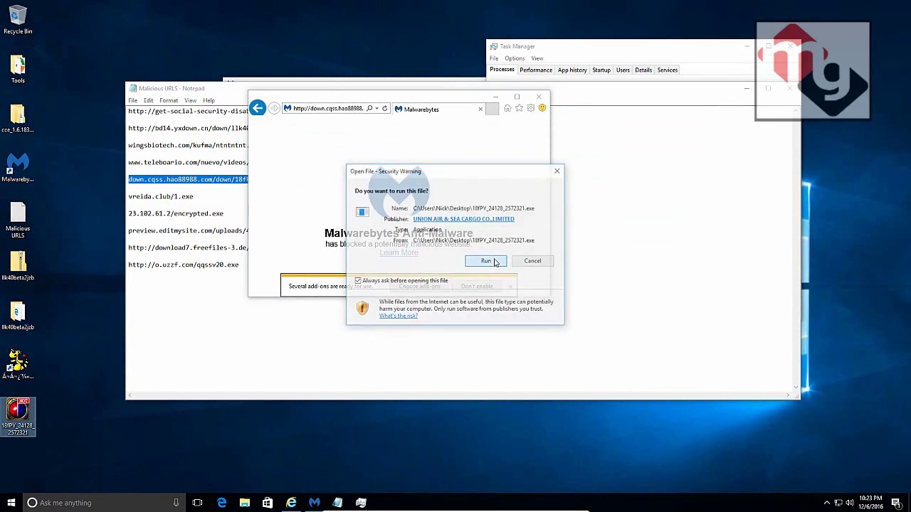
{"action": "left_click", "coordinate": [604, 49]}
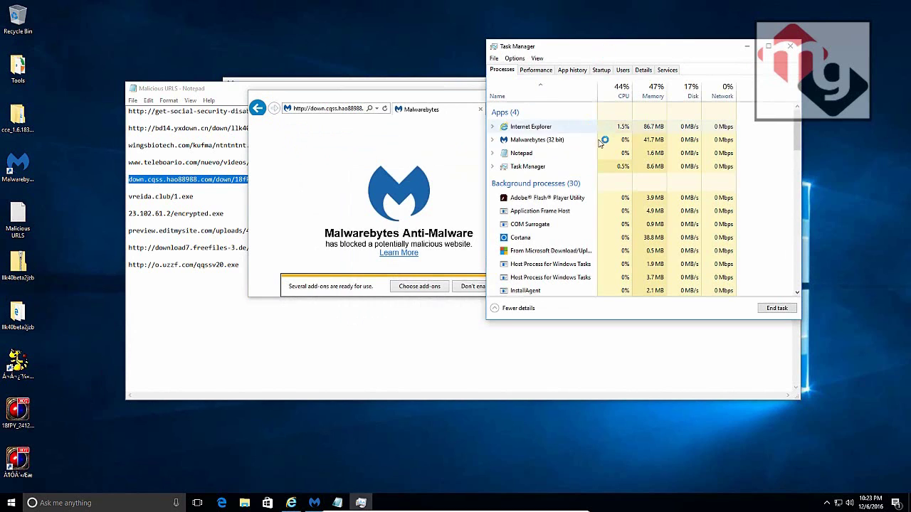
{"action": "scroll", "coordinate": [600, 142], "scroll_direction": "down", "scroll_amount": 3}
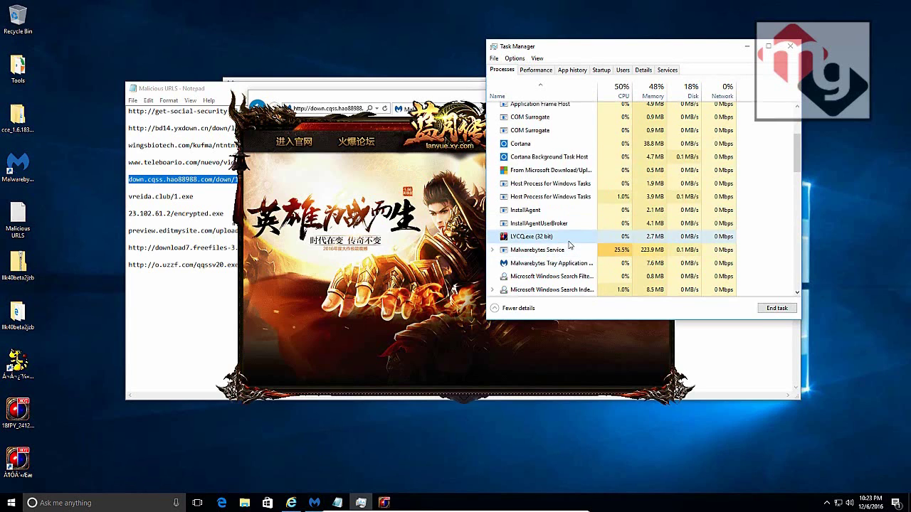
{"action": "scroll", "coordinate": [569, 245], "scroll_direction": "up", "scroll_amount": 5}
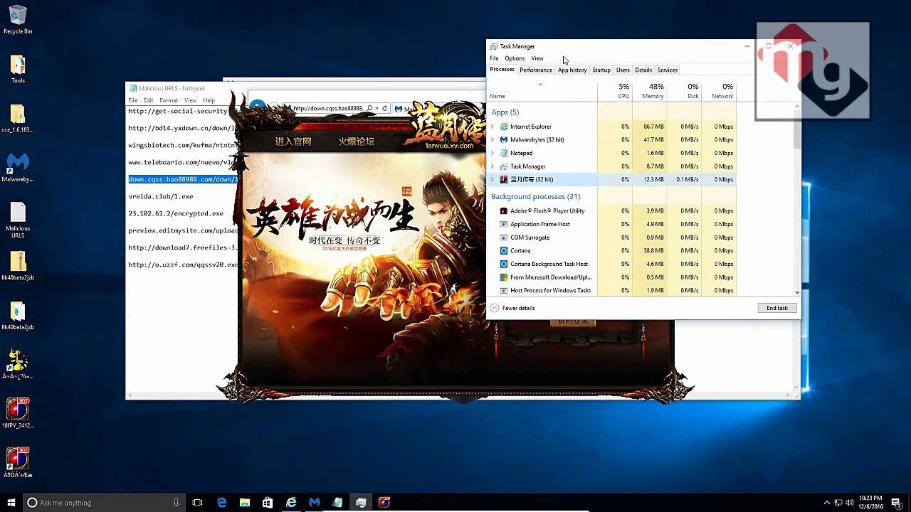
Step: Move Task Manager and the lanyue.xy.com game window apart, exit the game, and check the remaining background processes
{"action": "left_click_drag", "start_coordinate": [573, 47], "coordinate": [624, 51]}
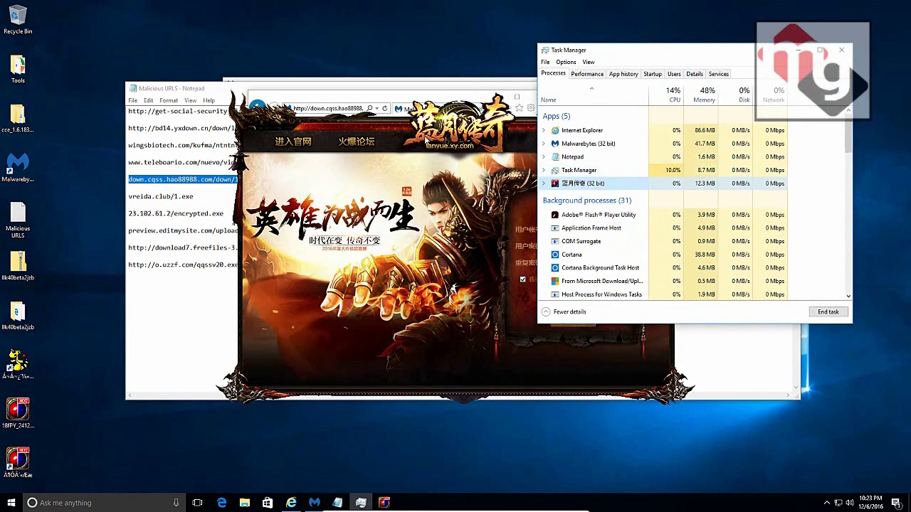
{"action": "left_click_drag", "start_coordinate": [366, 124], "coordinate": [340, 114]}
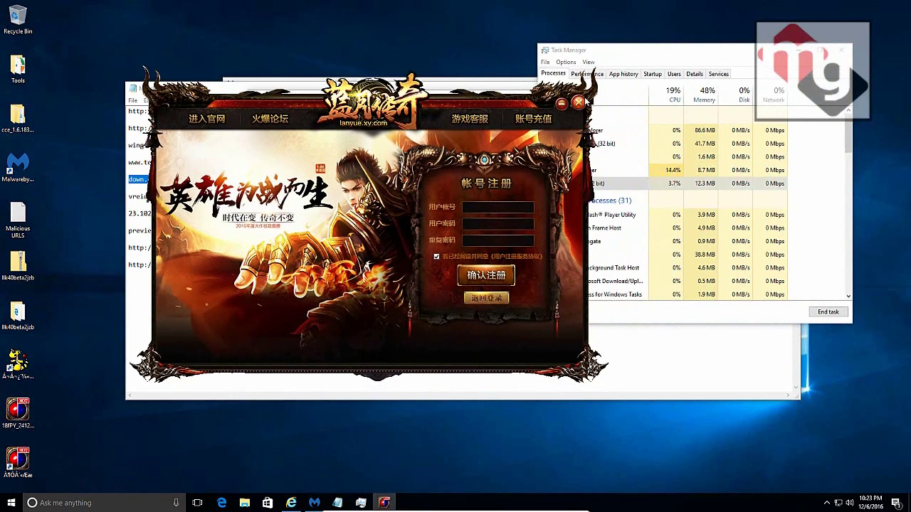
{"action": "left_click", "coordinate": [584, 101]}
{"action": "left_click", "coordinate": [434, 279]}
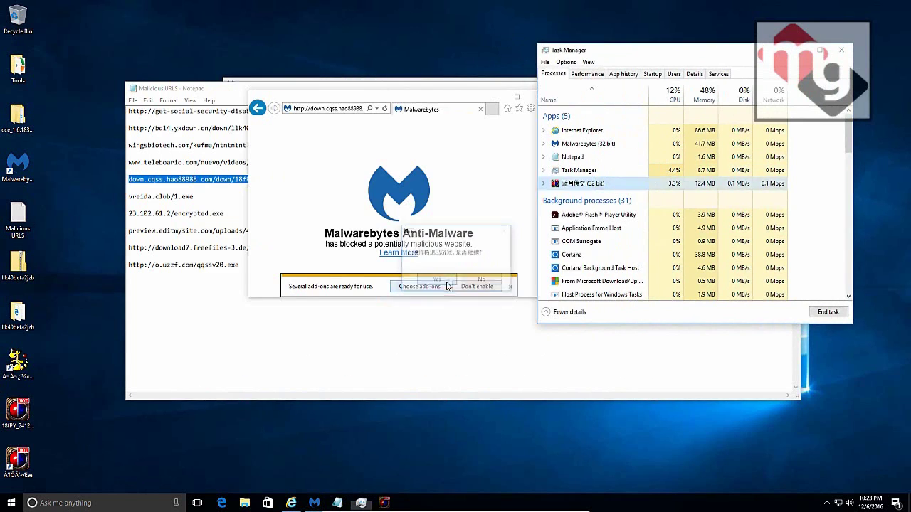
{"action": "scroll", "coordinate": [662, 252], "scroll_direction": "down", "scroll_amount": 6}
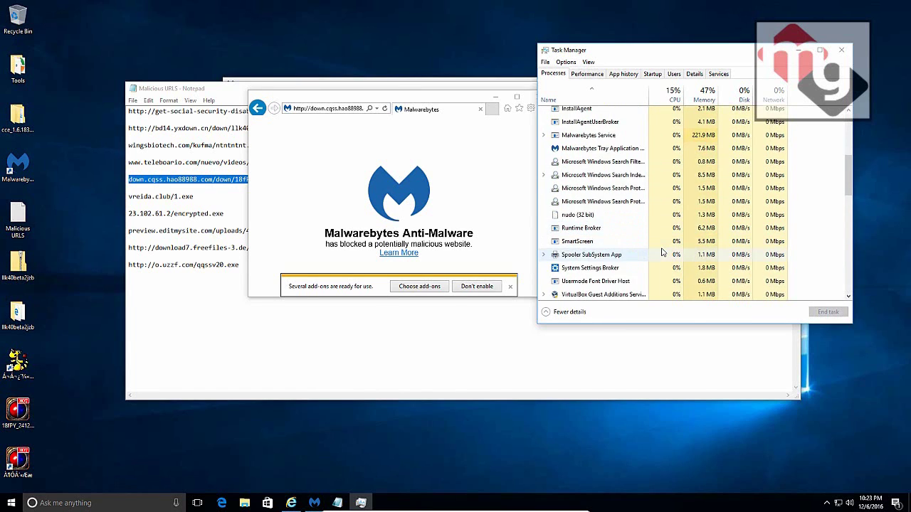
{"action": "scroll", "coordinate": [662, 252], "scroll_direction": "down", "scroll_amount": 3}
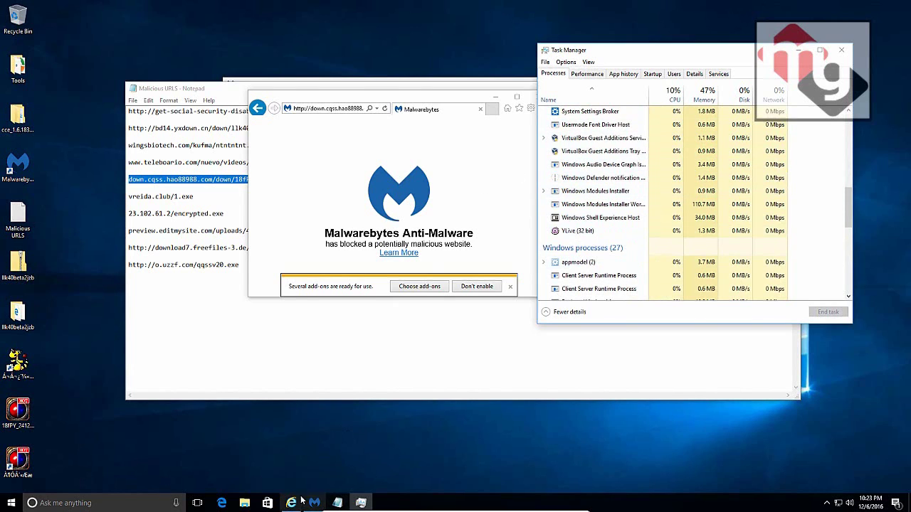
Step: Copy the vreida.club/1.exe URL from the Malicious URLS file and load it in Internet Explorer
{"action": "left_click", "coordinate": [337, 503]}
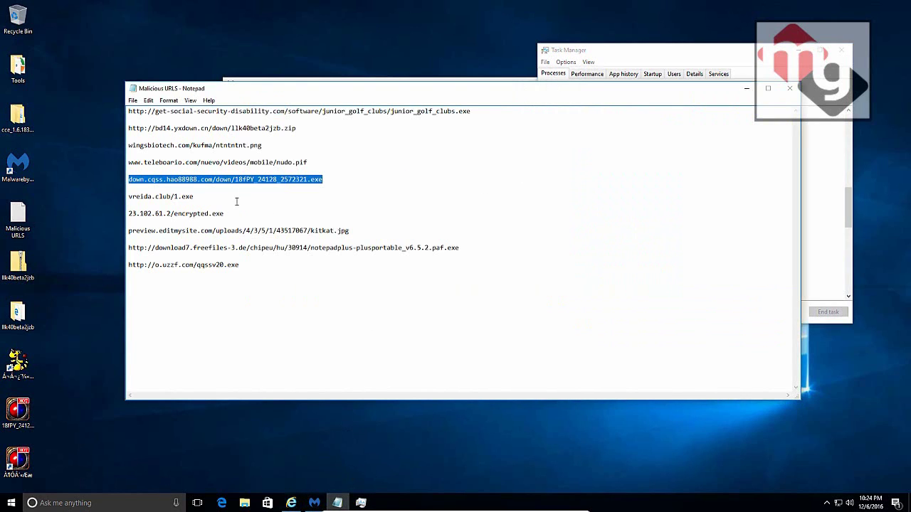
{"action": "double_click", "coordinate": [209, 196]}
{"action": "key", "text": "ctrl+c"}
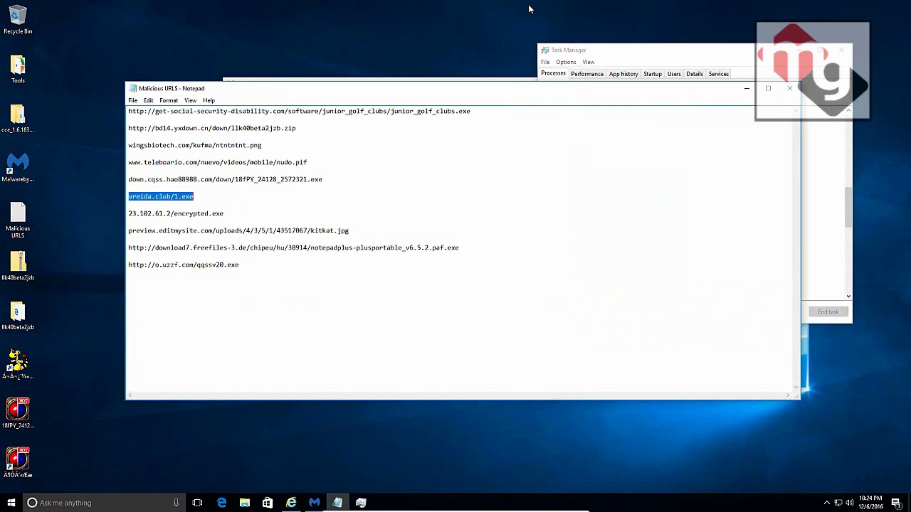
{"action": "left_click", "coordinate": [487, 80]}
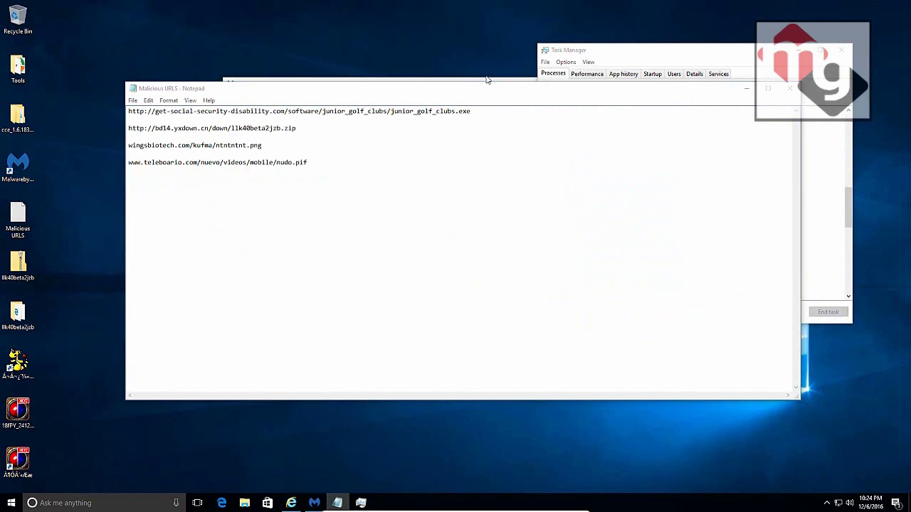
{"action": "left_click", "coordinate": [747, 88]}
{"action": "left_click", "coordinate": [330, 109]}
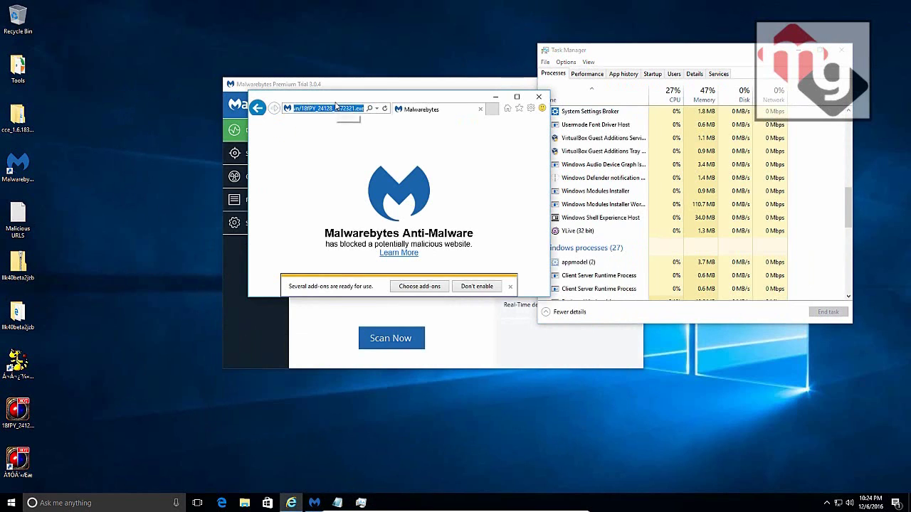
{"action": "key", "text": "ctrl+v"}
{"action": "key", "text": "Return"}
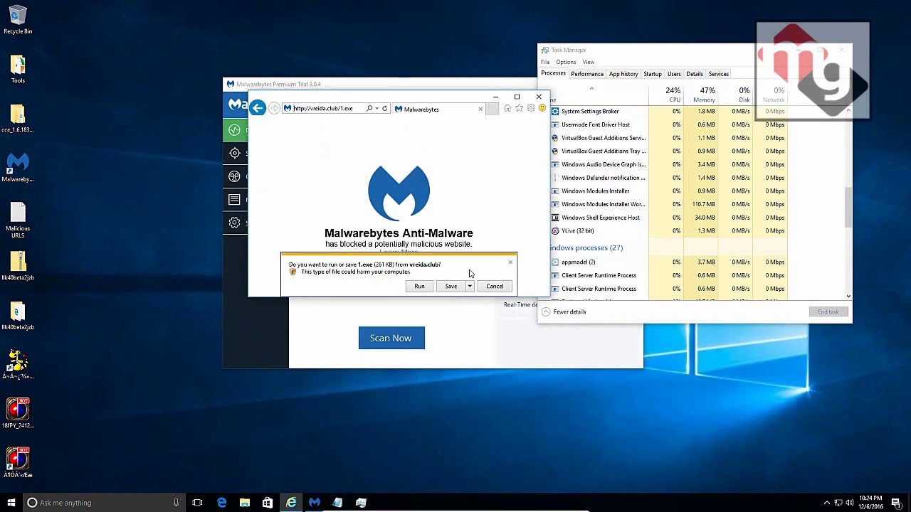
Step: Run 1.exe from the download prompt, check the processes in Task Manager, and close the Malwarebytes notification
{"action": "left_click", "coordinate": [430, 286]}
{"action": "left_click", "coordinate": [445, 287]}
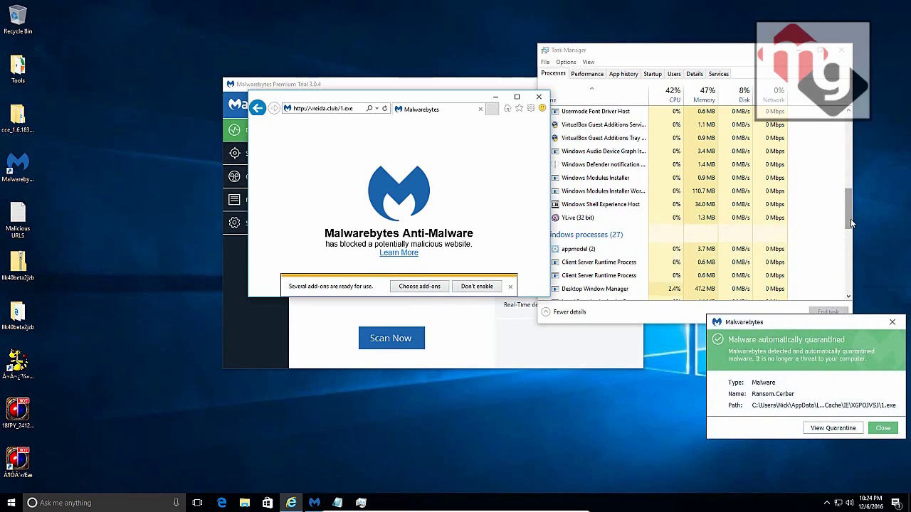
{"action": "left_click_drag", "start_coordinate": [851, 223], "coordinate": [846, 121]}
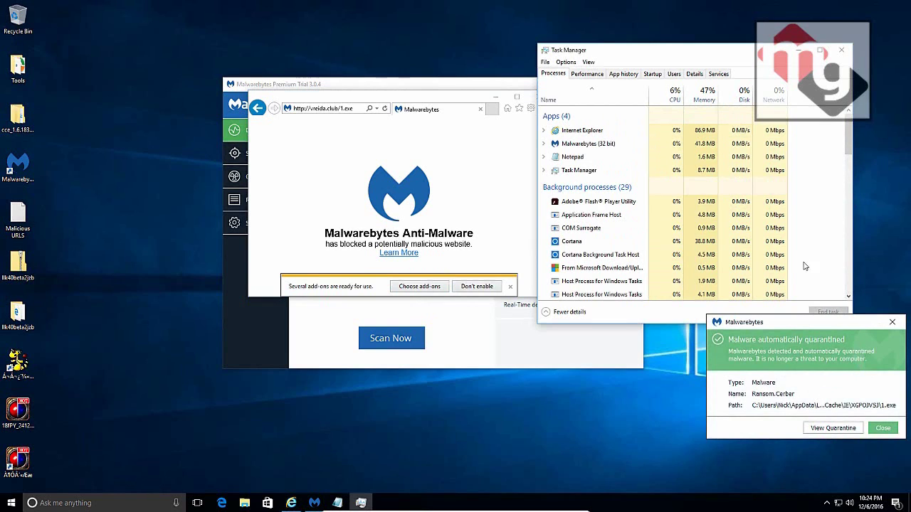
{"action": "left_click", "coordinate": [873, 432]}
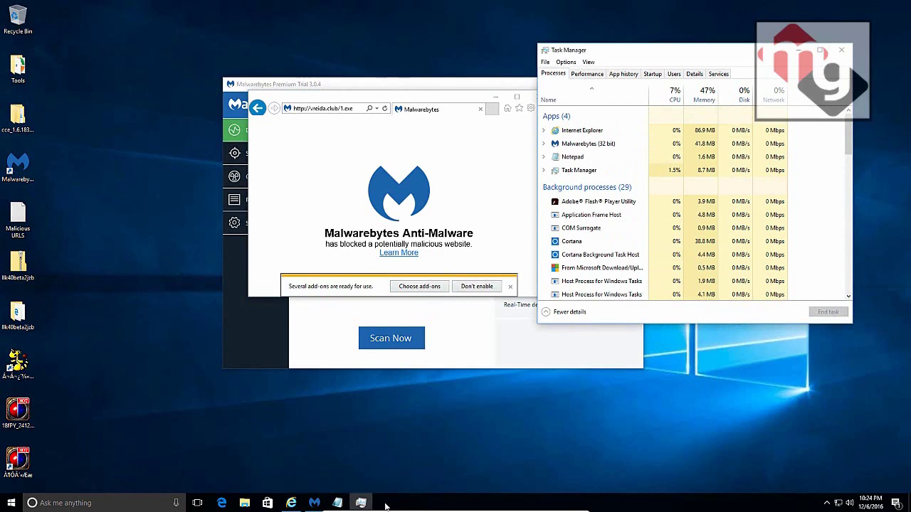
Step: Load the 23.102.61.2/encrypted.exe URL from the list in Internet Explorer and run encrypted.exe despite its unverified publisher
{"action": "left_click", "coordinate": [336, 503]}
{"action": "left_click", "coordinate": [204, 219]}
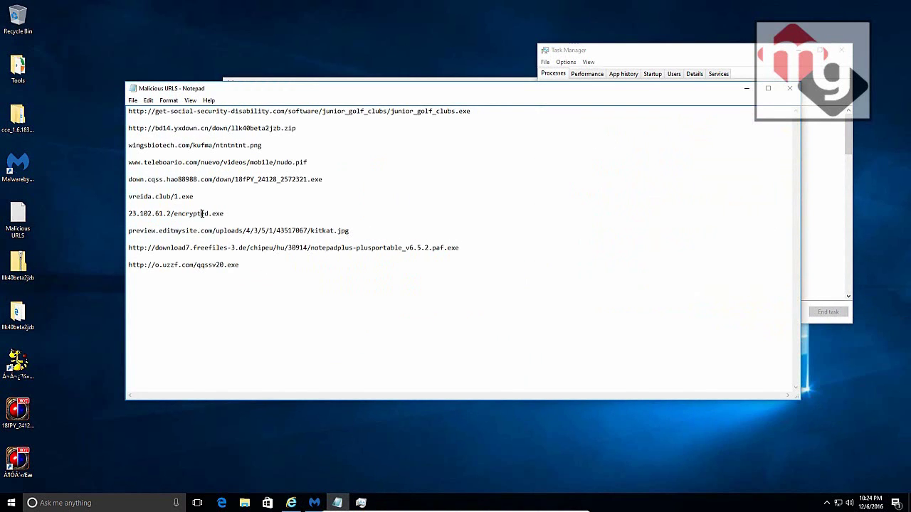
{"action": "double_click", "coordinate": [202, 213]}
{"action": "key", "text": "ctrl+c"}
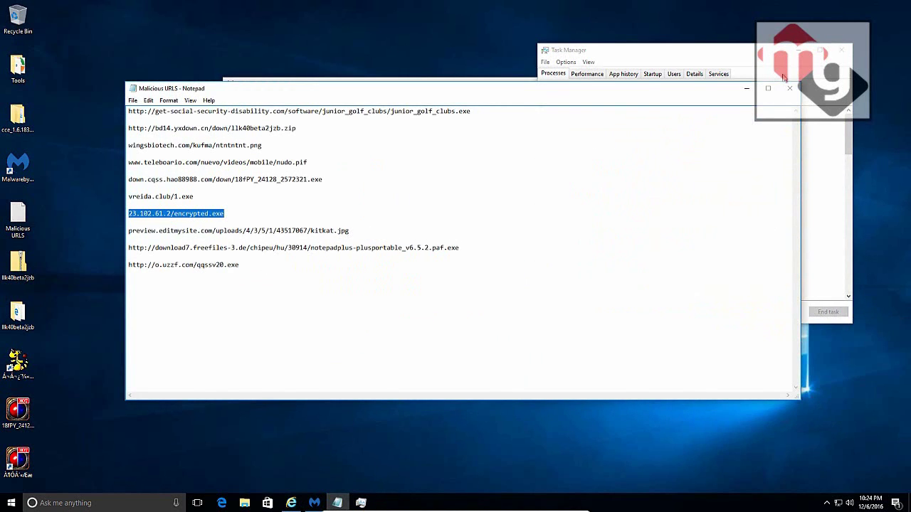
{"action": "left_click", "coordinate": [746, 88]}
{"action": "left_click", "coordinate": [330, 111]}
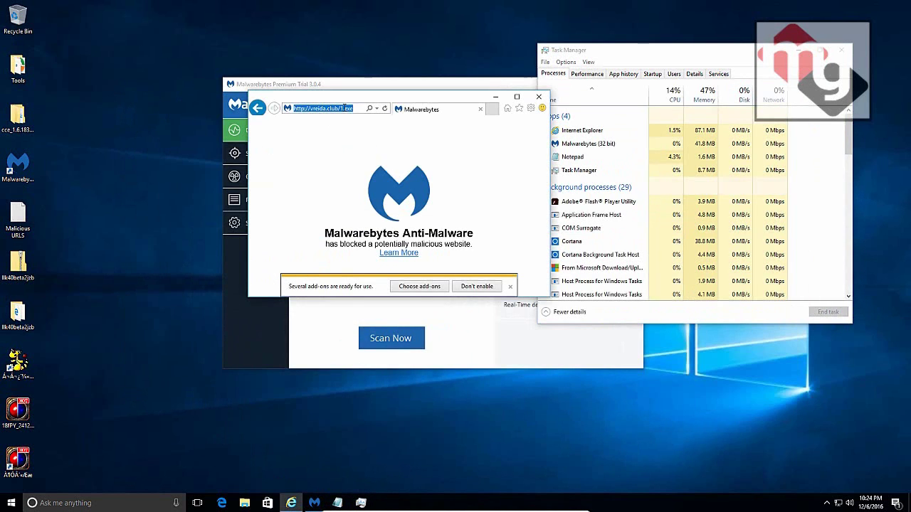
{"action": "key", "text": "ctrl+v"}
{"action": "key", "text": "Return"}
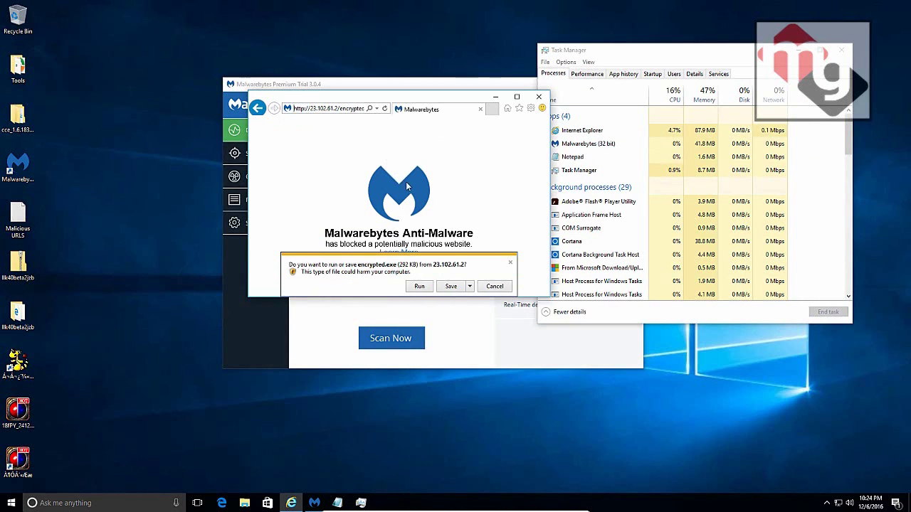
{"action": "left_click", "coordinate": [420, 290]}
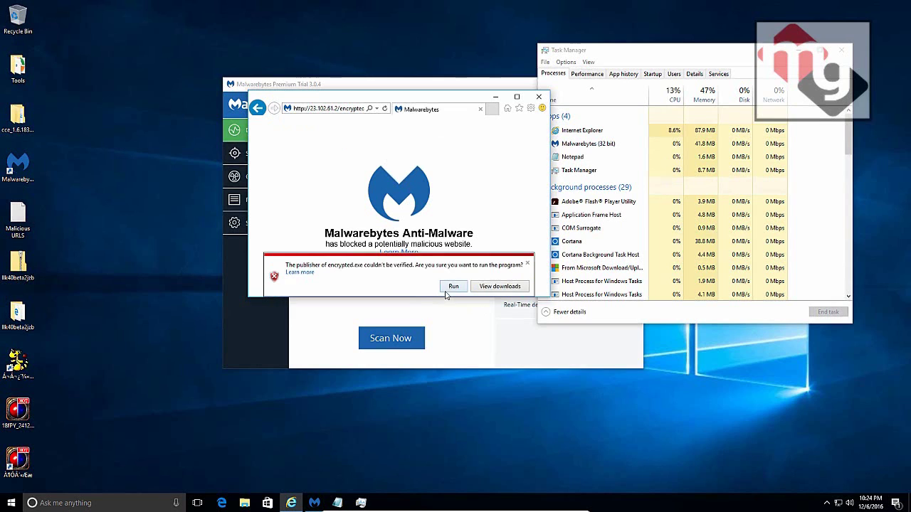
{"action": "left_click", "coordinate": [448, 292]}
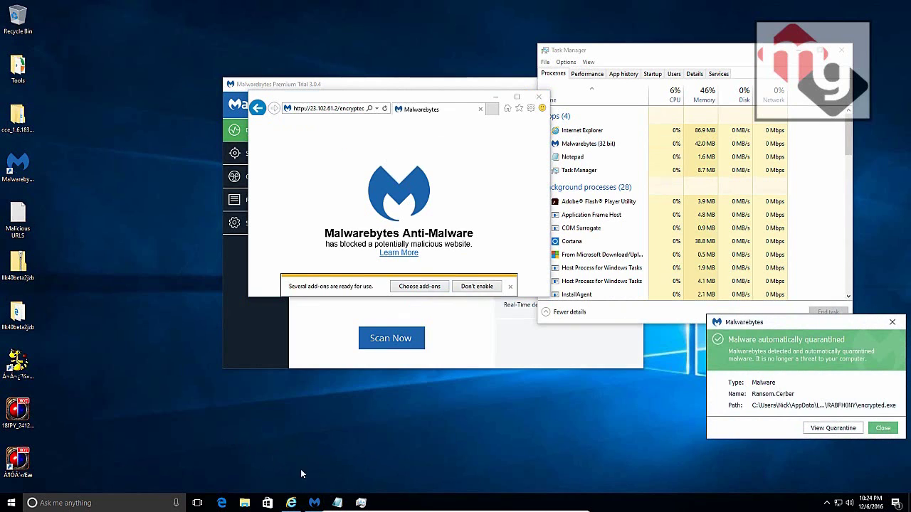
Step: Copy the preview.editmysite.com/uploads/4/3/5/1/43517067/kitkat.jpg URL from the Malicious URLS file and load it in Internet Explorer
{"action": "left_click", "coordinate": [338, 504]}
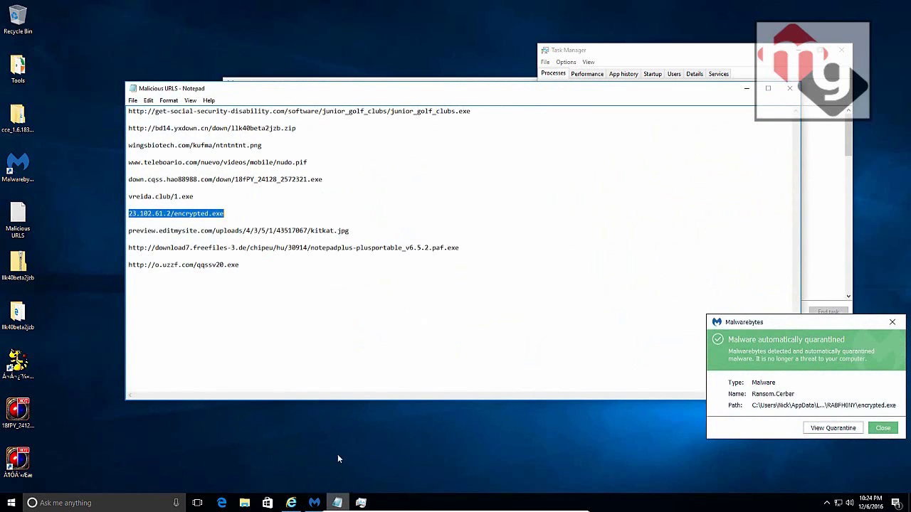
{"action": "double_click", "coordinate": [267, 230]}
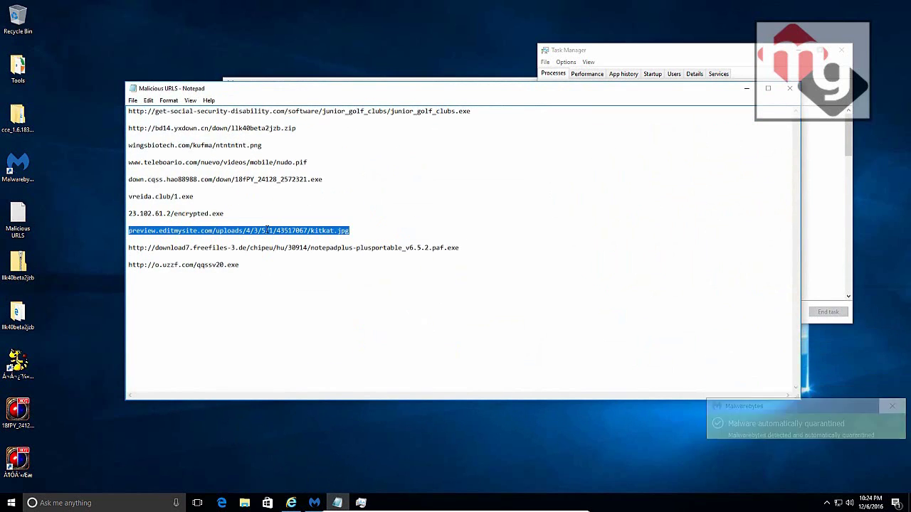
{"action": "left_click", "coordinate": [293, 504]}
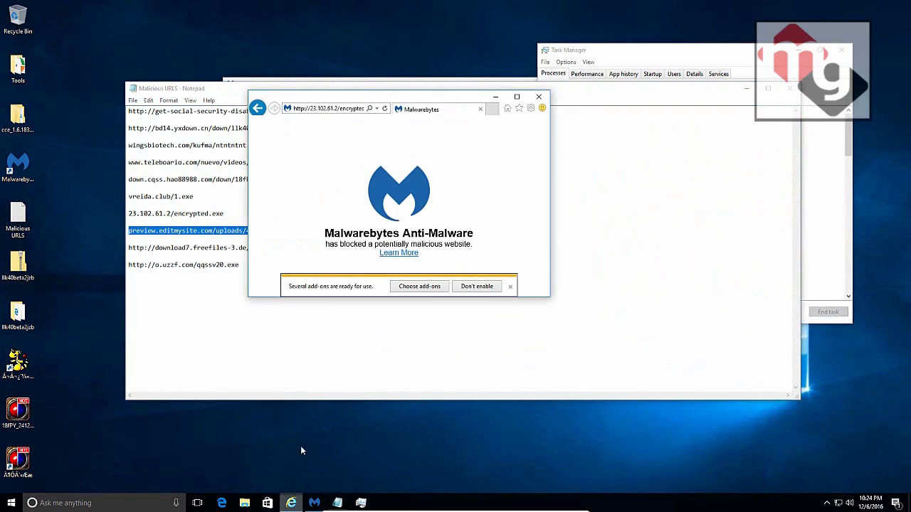
{"action": "left_click", "coordinate": [348, 110]}
{"action": "key", "text": "ctrl+v"}
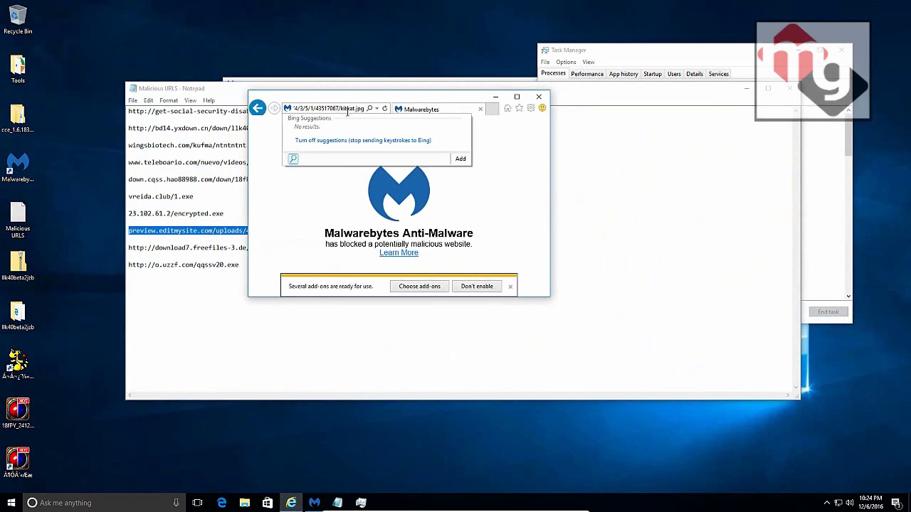
{"action": "key", "text": "Return"}
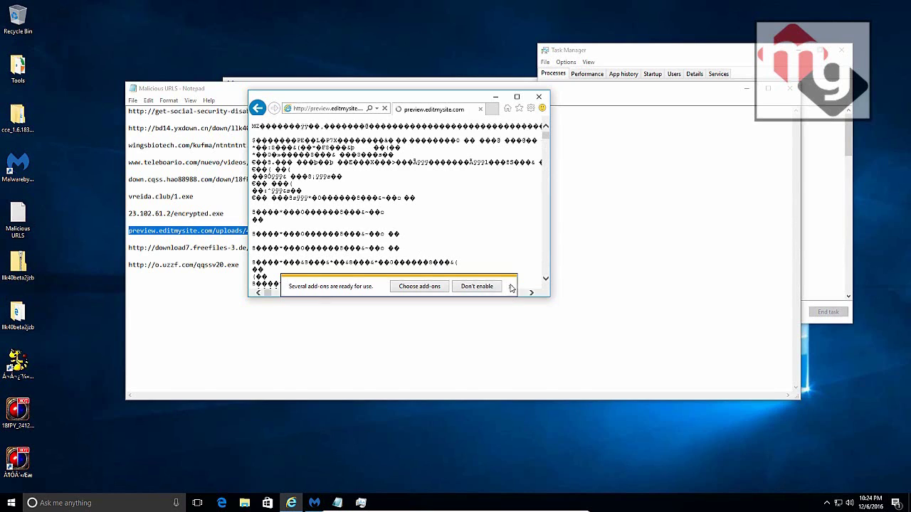
Step: Check the running processes in Task Manager, then copy the download7.freefiles-3.de notepadplus-plusportable_v6.5.2.paf.exe URL from the Malicious URLS file
{"action": "left_click", "coordinate": [755, 63]}
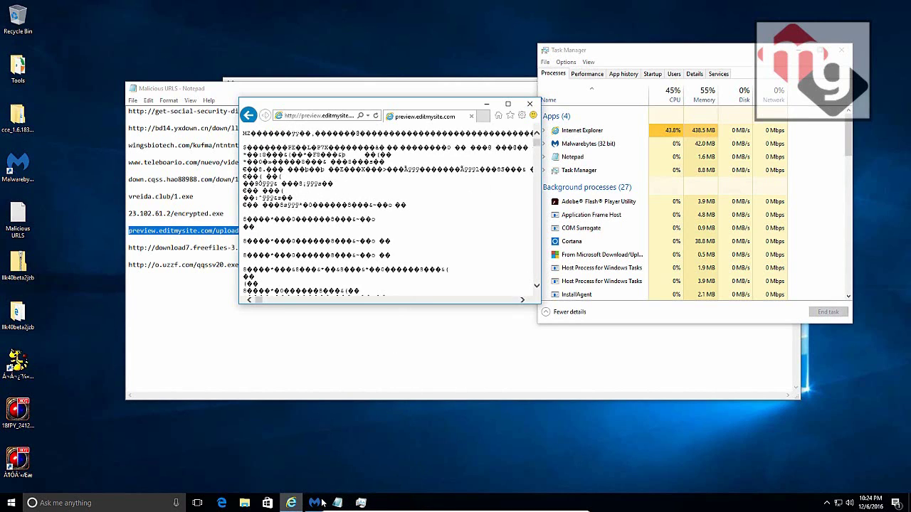
{"action": "mouse_move", "coordinate": [330, 502]}
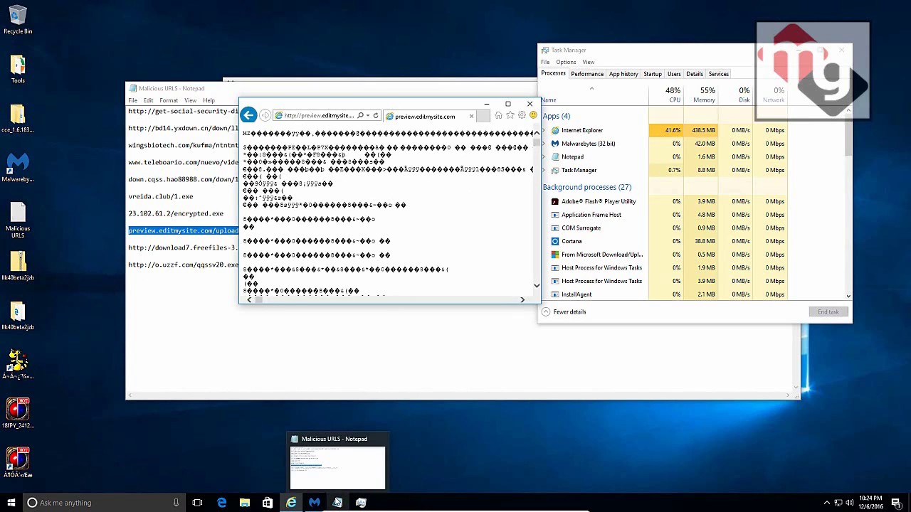
{"action": "left_click", "coordinate": [332, 503]}
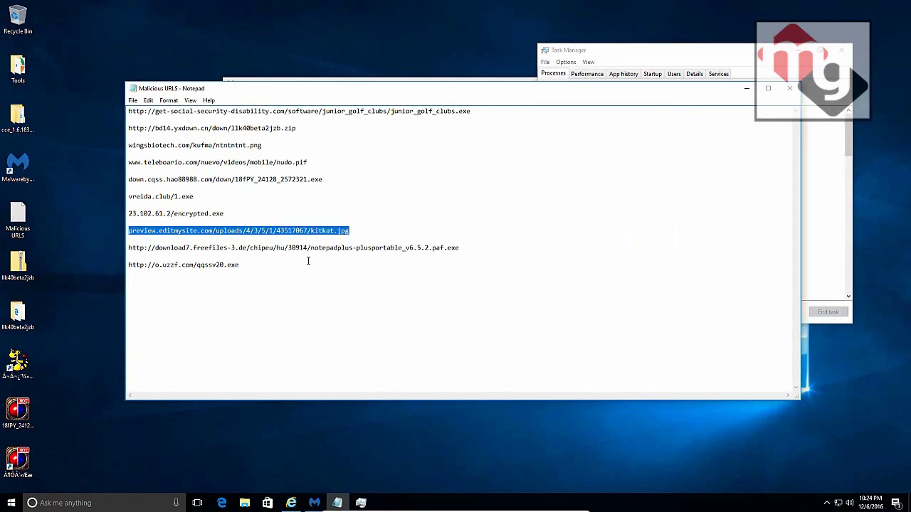
{"action": "left_click", "coordinate": [273, 246]}
{"action": "double_click", "coordinate": [273, 247]}
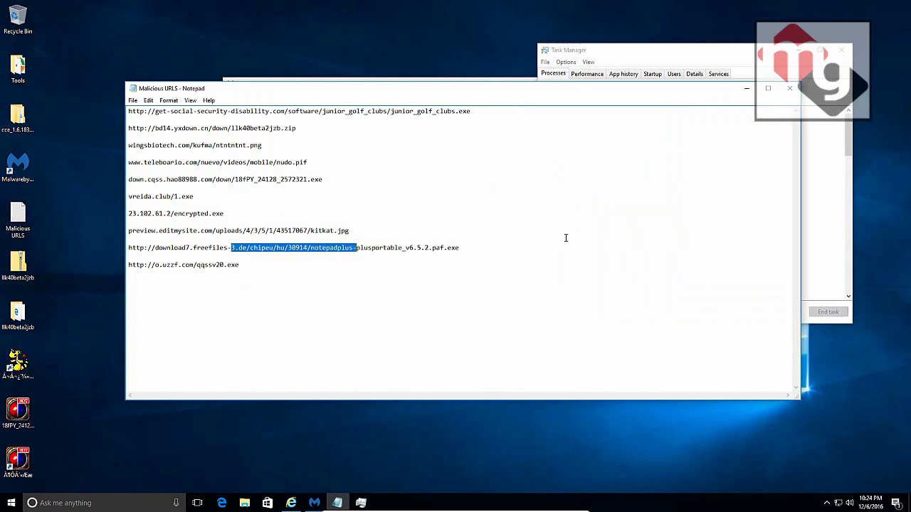
{"action": "left_click_drag", "start_coordinate": [522, 249], "coordinate": [130, 247]}
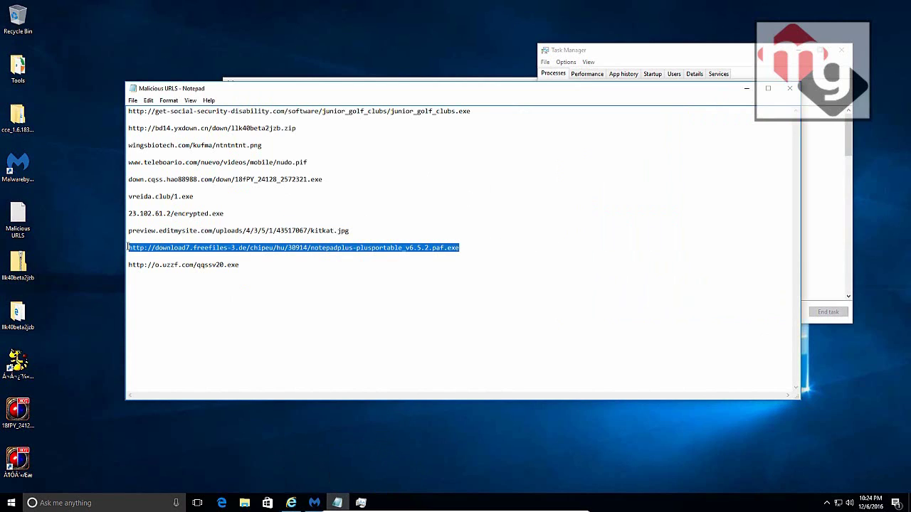
Step: Load the copied download7.freefiles-3.de URL in Internet Explorer and run notepadplus-plusportable_v6.5.2.paf.exe
{"action": "left_click", "coordinate": [288, 502]}
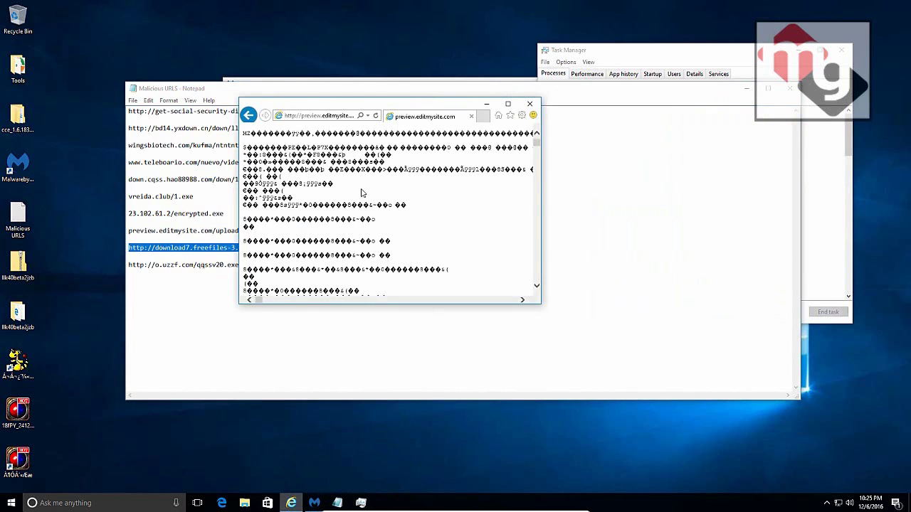
{"action": "left_click", "coordinate": [346, 114]}
{"action": "type", "text": "http://download7.freefiles-3.de/chipeu/hu/30914/notepadplus-plusportable_v6.5.2.paf.exe"}
{"action": "left_click", "coordinate": [374, 116]}
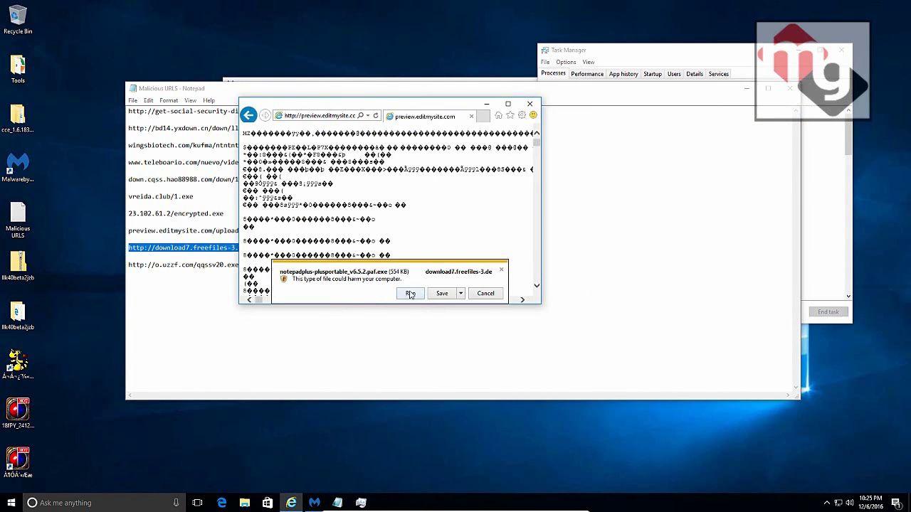
{"action": "left_click", "coordinate": [411, 294]}
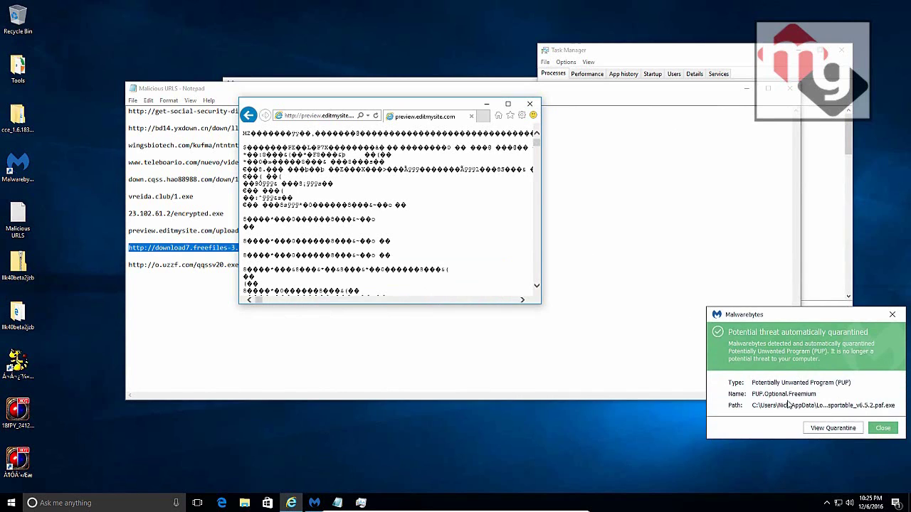
{"action": "left_click", "coordinate": [171, 289]}
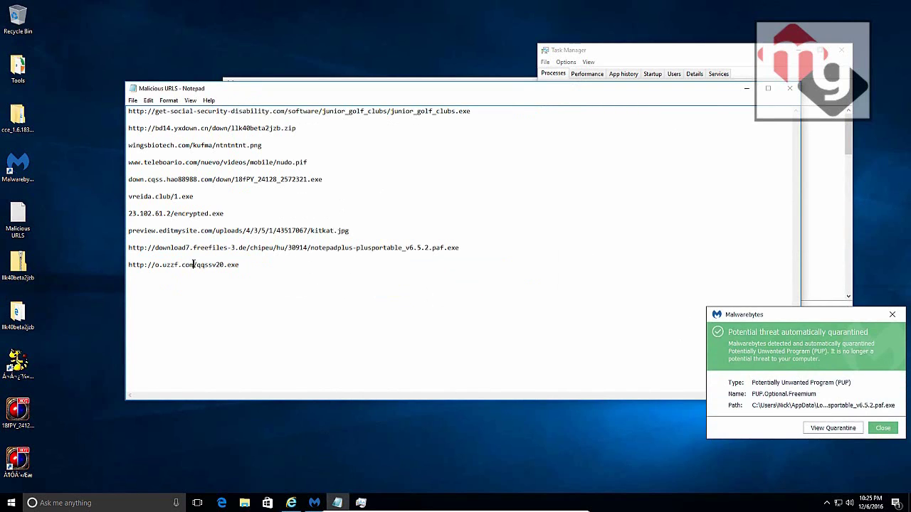
{"action": "triple_click", "coordinate": [193, 264]}
{"action": "key", "text": "ctrl+c"}
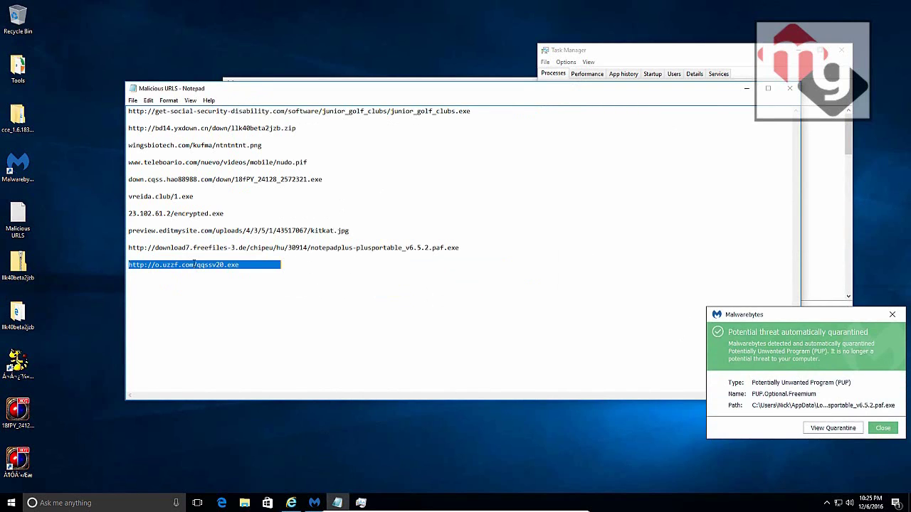
{"action": "left_click", "coordinate": [482, 78]}
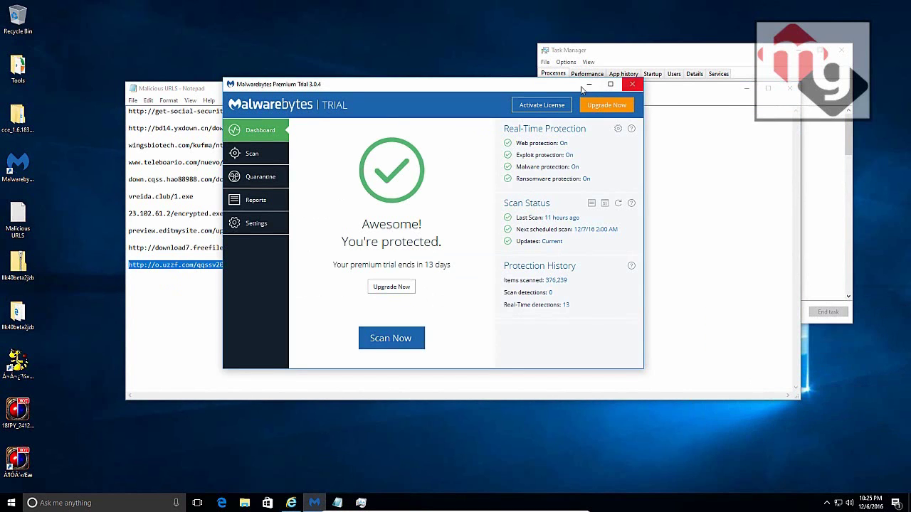
{"action": "left_click", "coordinate": [586, 86]}
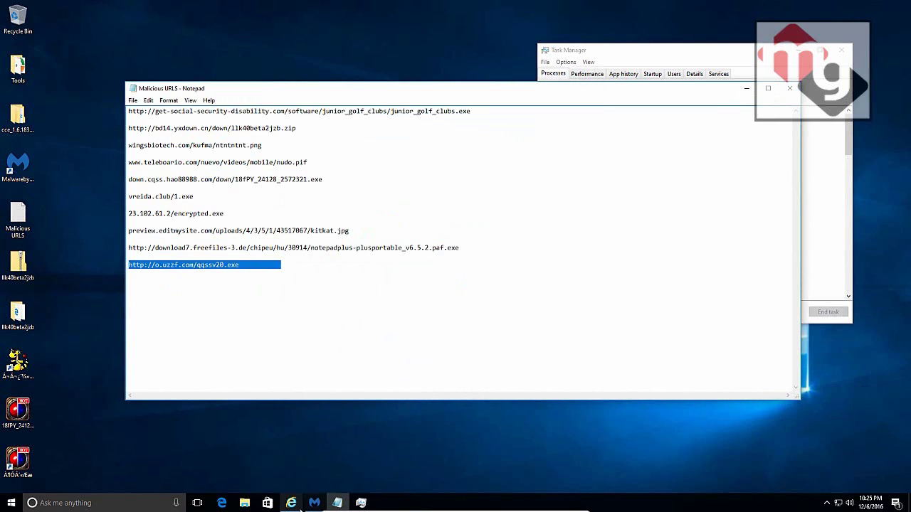
Step: Load the o.uzzf.com/qqssv20.exe URL in Internet Explorer, run qqssv20.exe and allow it to make changes to the device
{"action": "left_click", "coordinate": [299, 503]}
{"action": "left_click", "coordinate": [341, 116]}
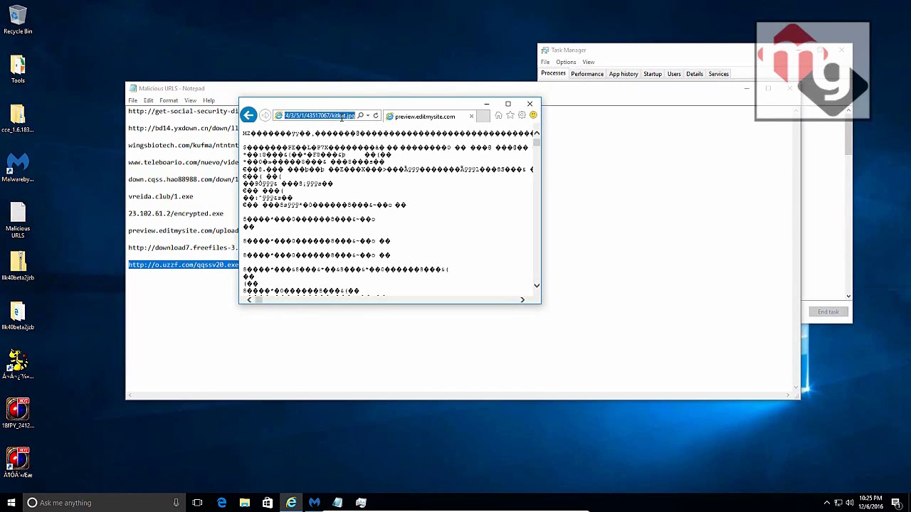
{"action": "key", "text": "ctrl+v"}
{"action": "key", "text": "Return"}
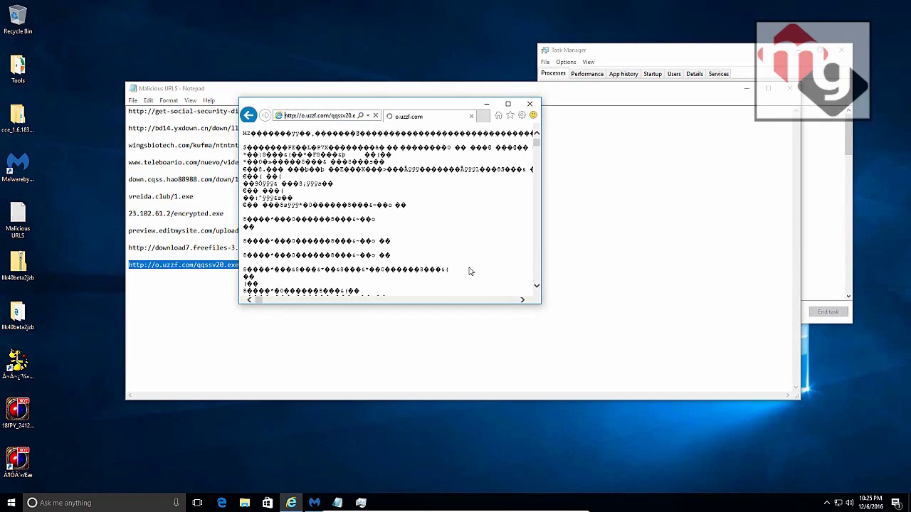
{"action": "left_click", "coordinate": [402, 293]}
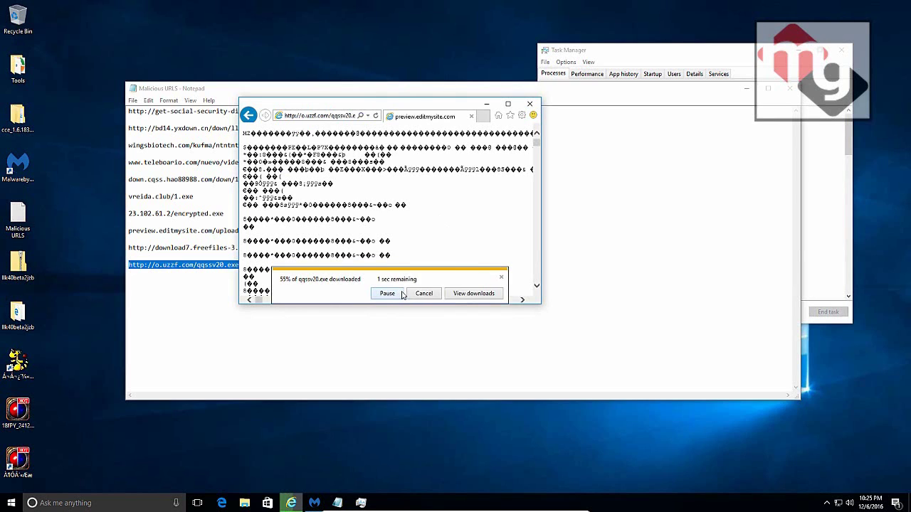
{"action": "left_click", "coordinate": [432, 294]}
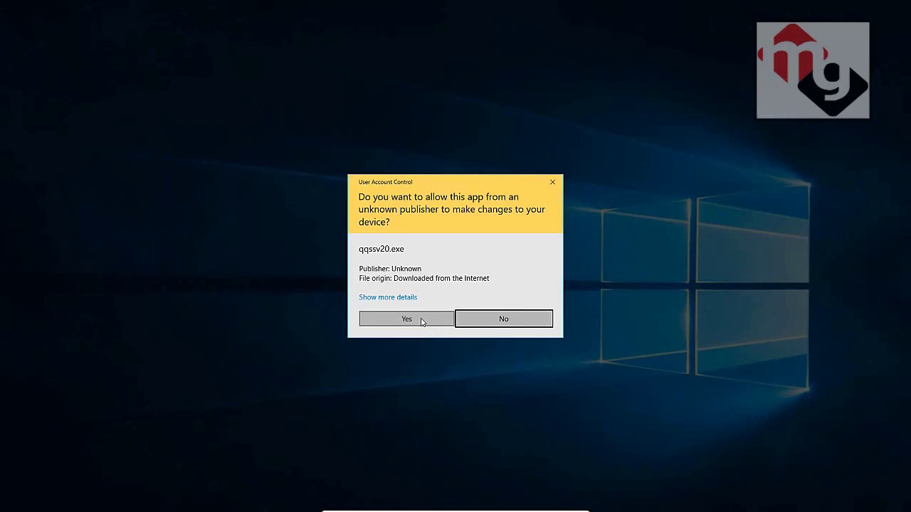
{"action": "left_click", "coordinate": [411, 320]}
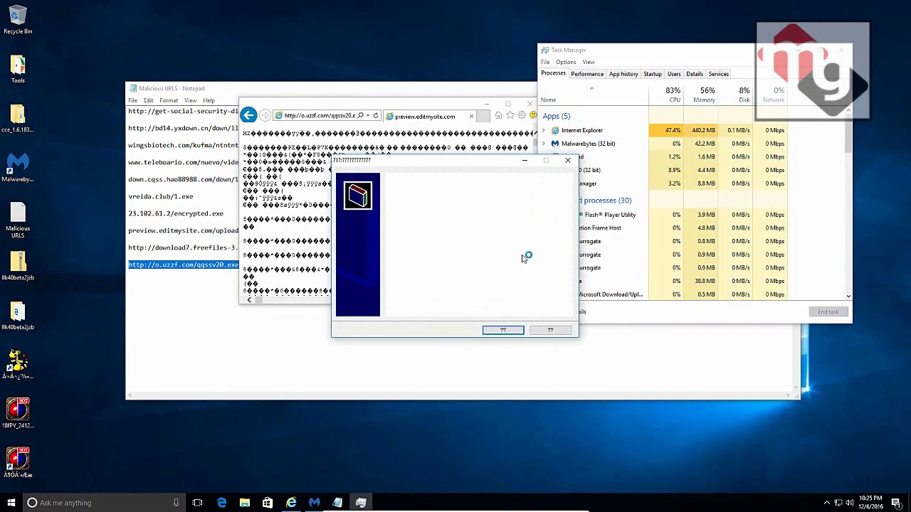
Step: Advance through the pages of the qqssv20.exe setup wizard to complete the installation
{"action": "left_click", "coordinate": [503, 330]}
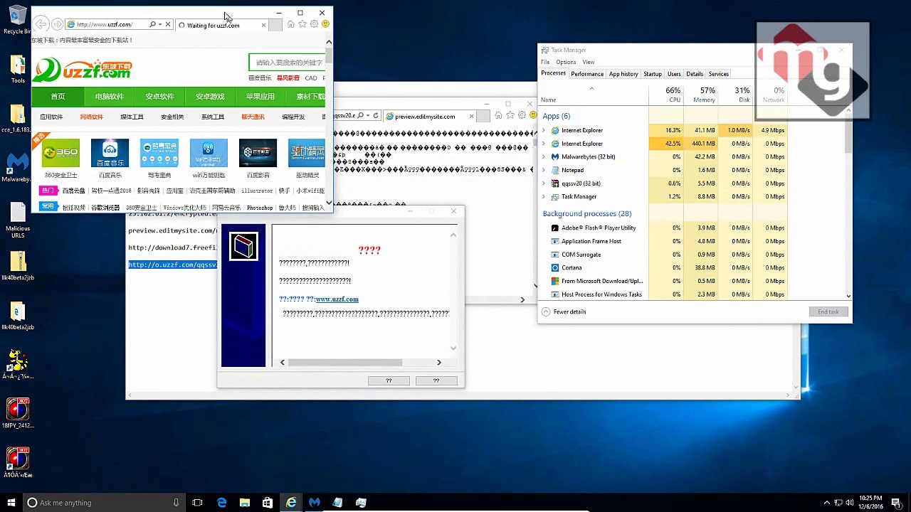
{"action": "left_click", "coordinate": [406, 381]}
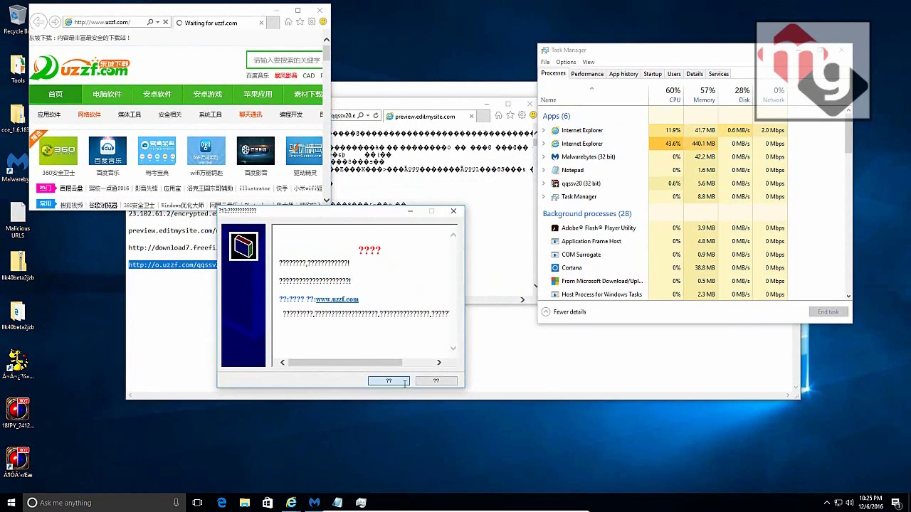
{"action": "left_click", "coordinate": [519, 330]}
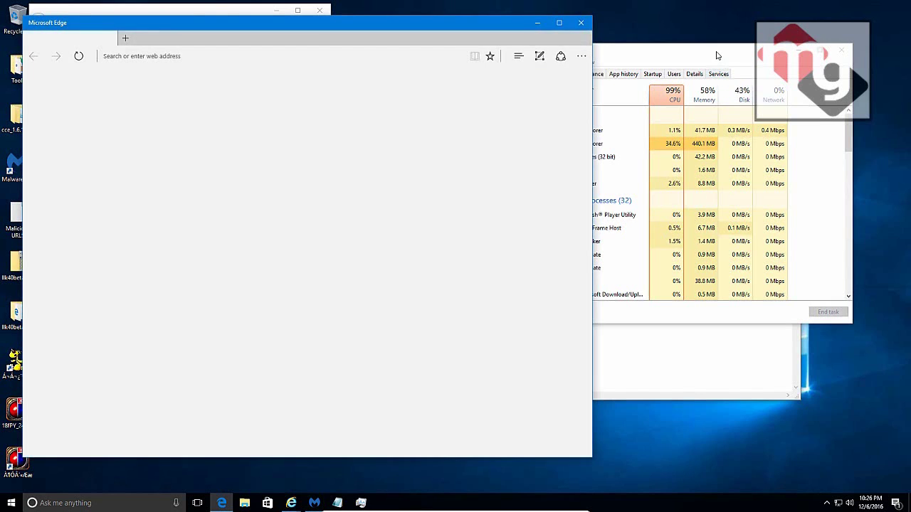
Step: Move Task Manager clear of the browser and close the Microsoft Edge and uzzf.com windows opened by the installer
{"action": "left_click_drag", "start_coordinate": [717, 55], "coordinate": [736, 55]}
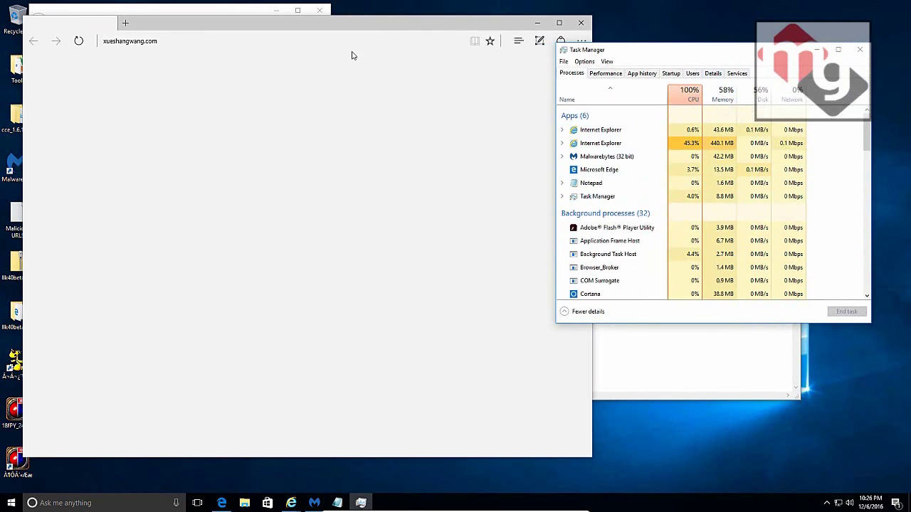
{"action": "left_click", "coordinate": [582, 25]}
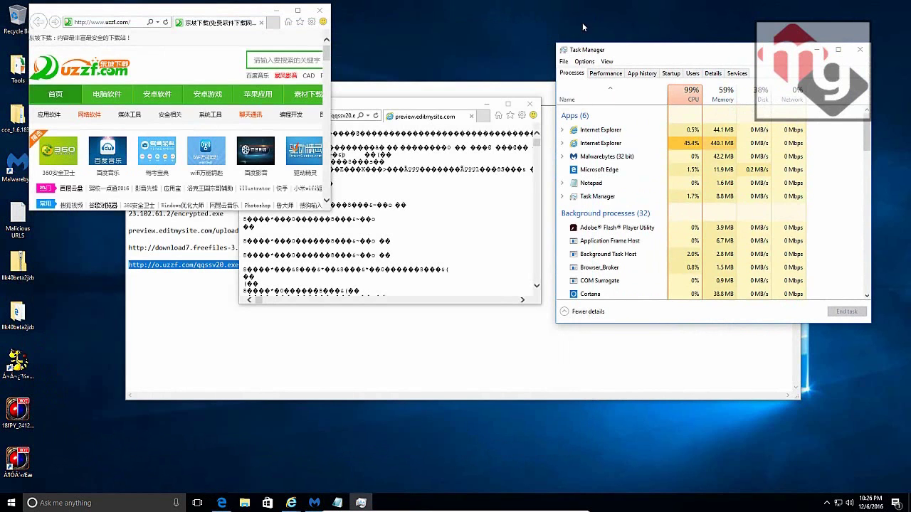
{"action": "left_click", "coordinate": [320, 10]}
Step: Review the full list of running processes in Task Manager and close the remaining Internet Explorer window
{"action": "scroll", "coordinate": [666, 239], "scroll_direction": "down", "scroll_amount": 8}
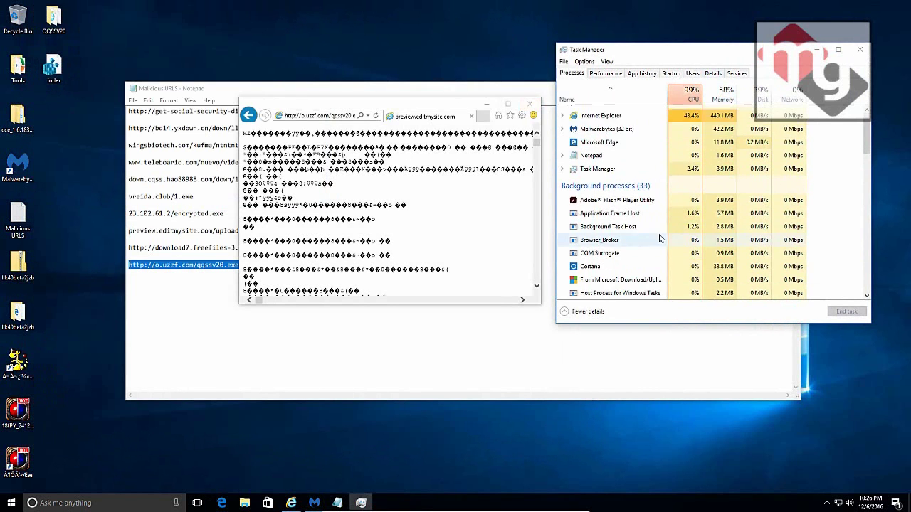
{"action": "scroll", "coordinate": [667, 242], "scroll_direction": "down", "scroll_amount": 10}
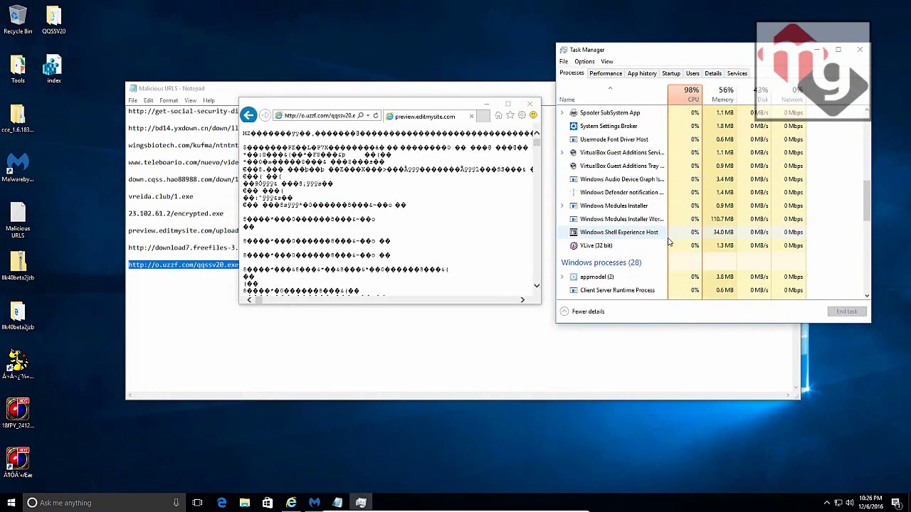
{"action": "scroll", "coordinate": [667, 242], "scroll_direction": "down", "scroll_amount": 3}
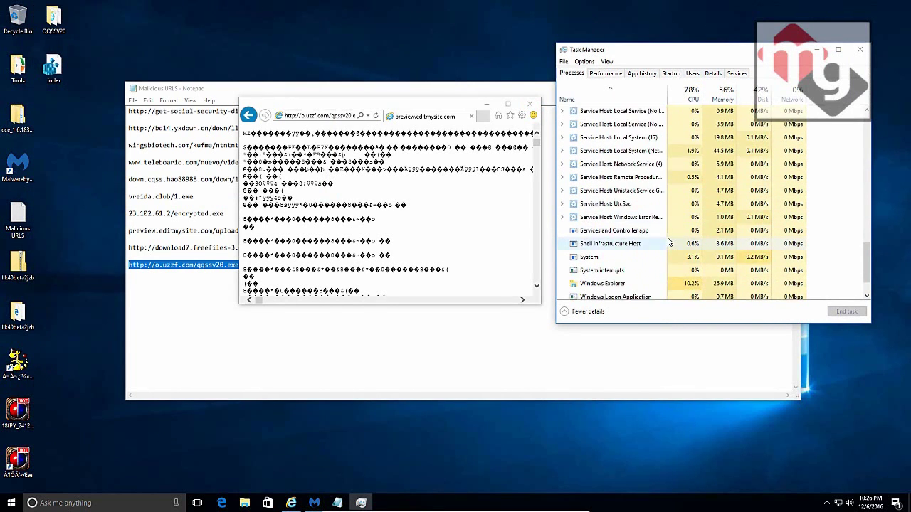
{"action": "left_click", "coordinate": [529, 104]}
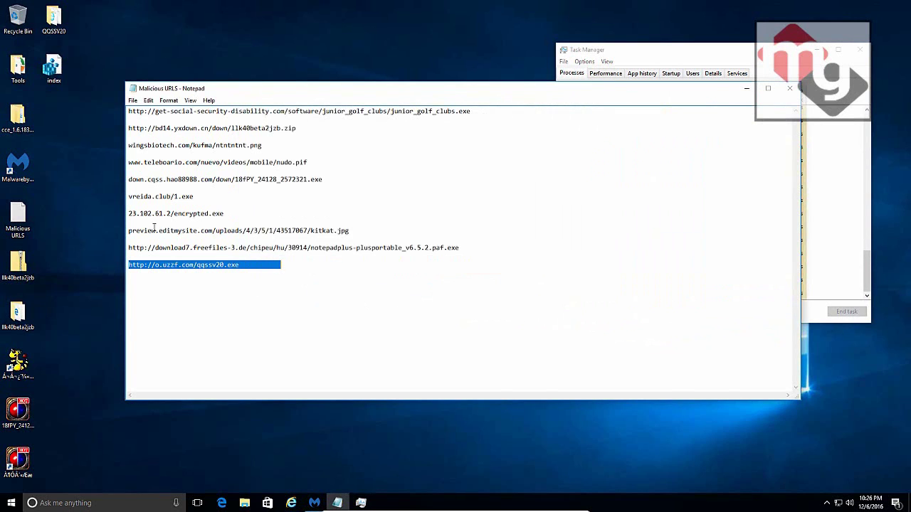
Step: Try opening the new index registry file on the desktop, but deny Registry Editor permission to make changes
{"action": "left_click", "coordinate": [56, 21]}
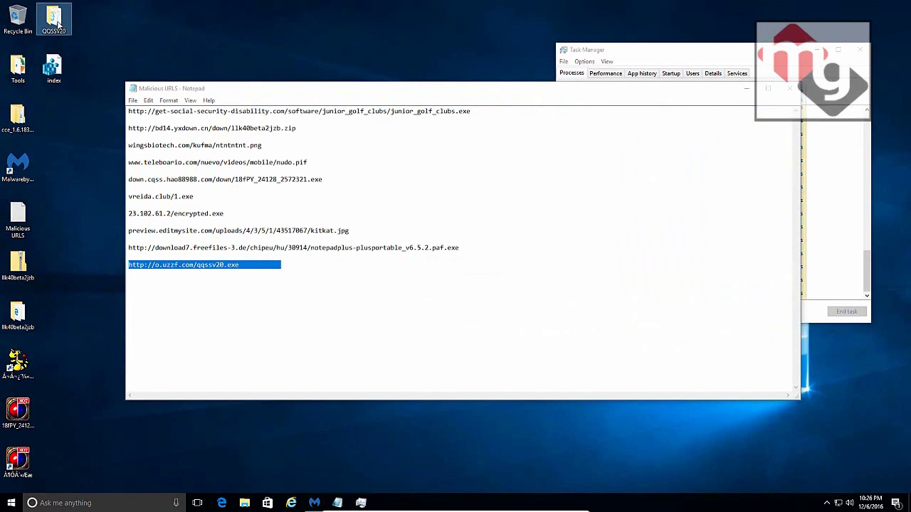
{"action": "left_click", "coordinate": [51, 64]}
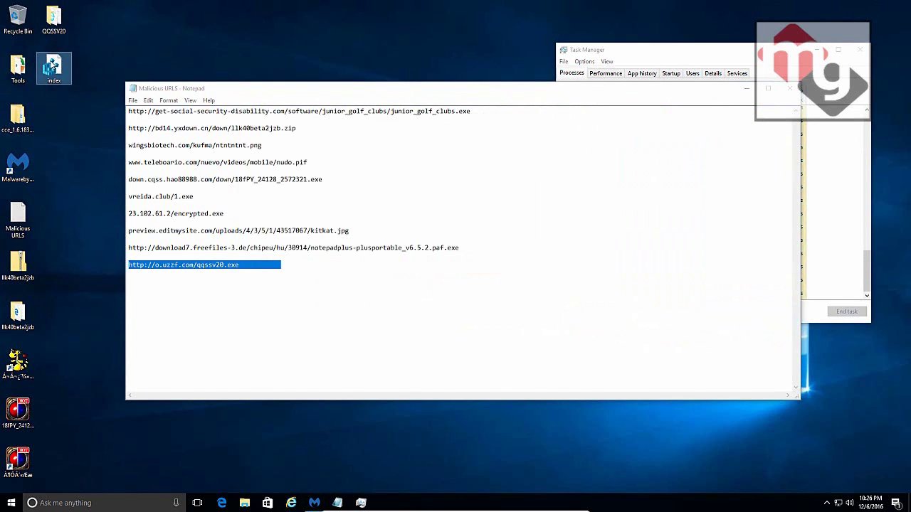
{"action": "double_click", "coordinate": [51, 64]}
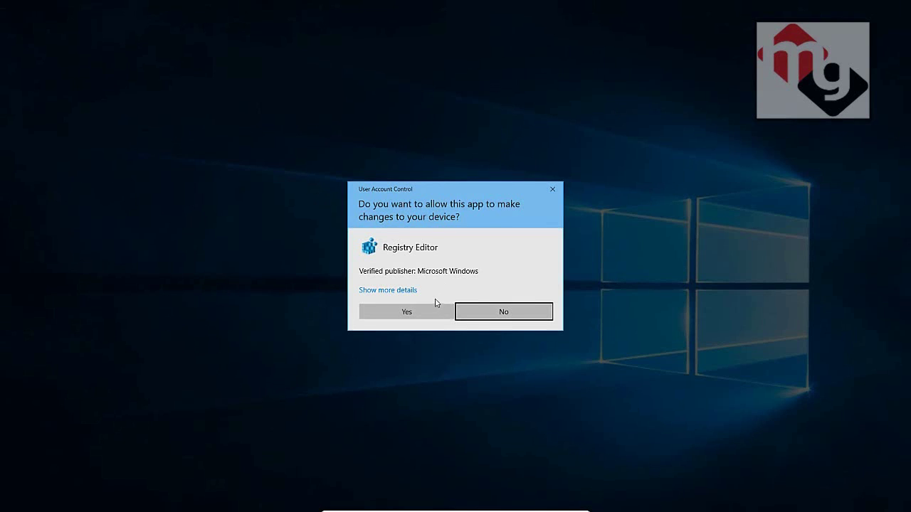
{"action": "left_click", "coordinate": [493, 314]}
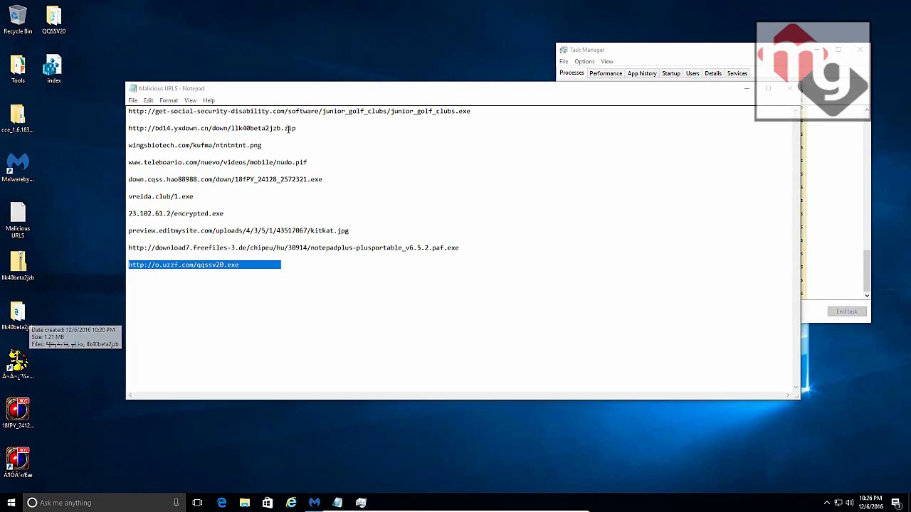
Step: Close the Malicious URLS file and review the remaining processes in Task Manager
{"action": "left_click", "coordinate": [790, 89]}
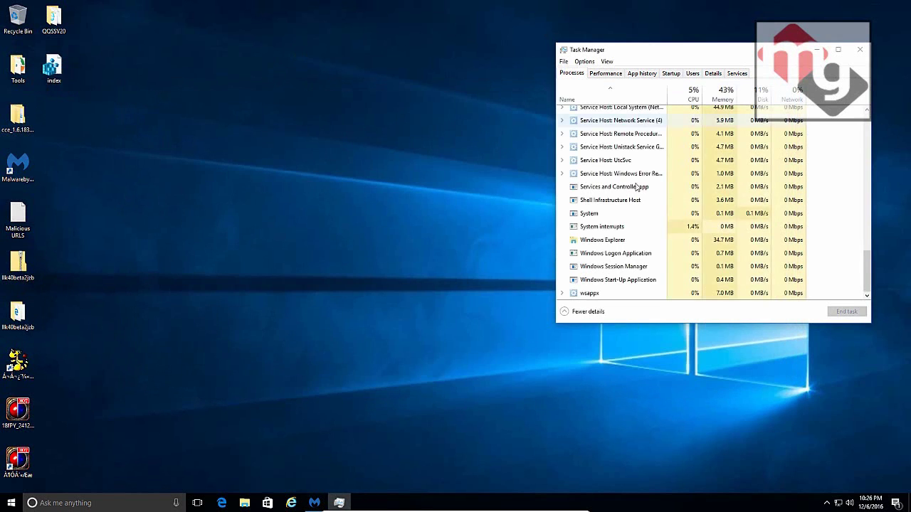
{"action": "scroll", "coordinate": [866, 273], "scroll_direction": "up", "scroll_amount": 15}
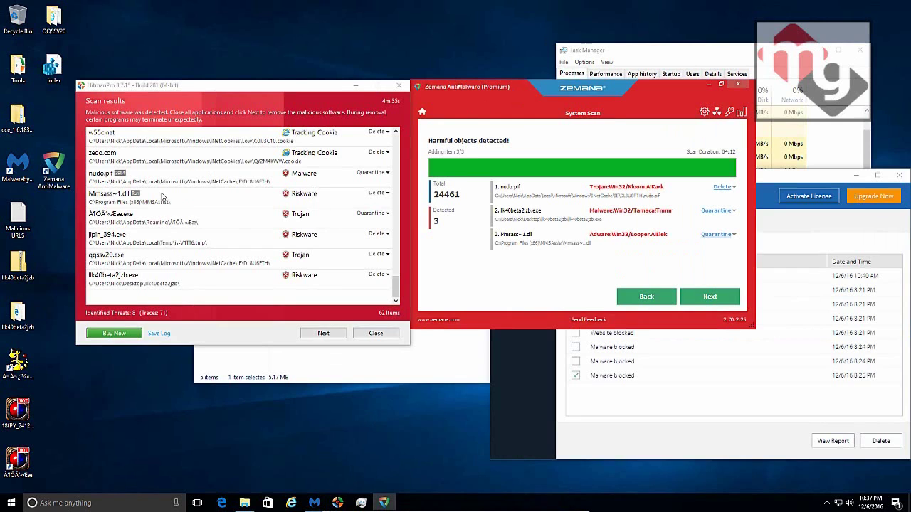
Step: Inspect the detection details of Mmsass~1.dll, nudo.pif and jipin_394.exe in the HitmanPro scan results
{"action": "left_click", "coordinate": [162, 198]}
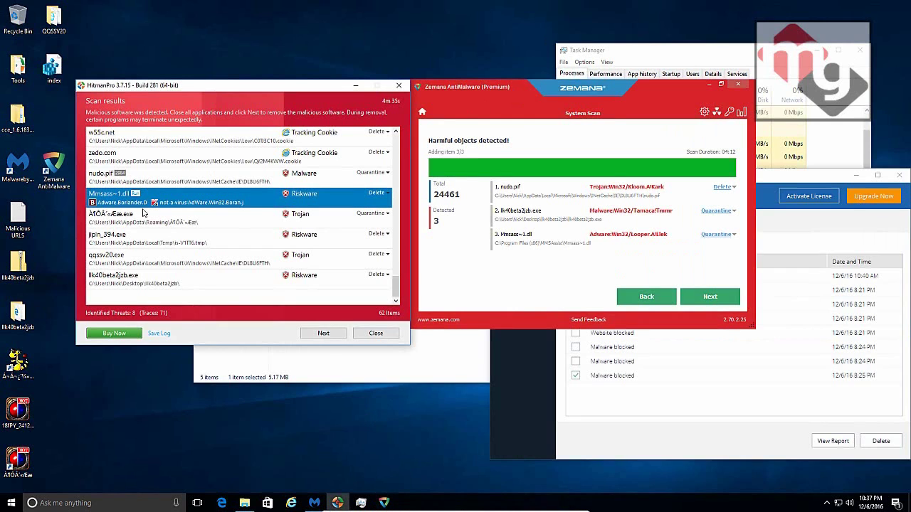
{"action": "left_click", "coordinate": [124, 178]}
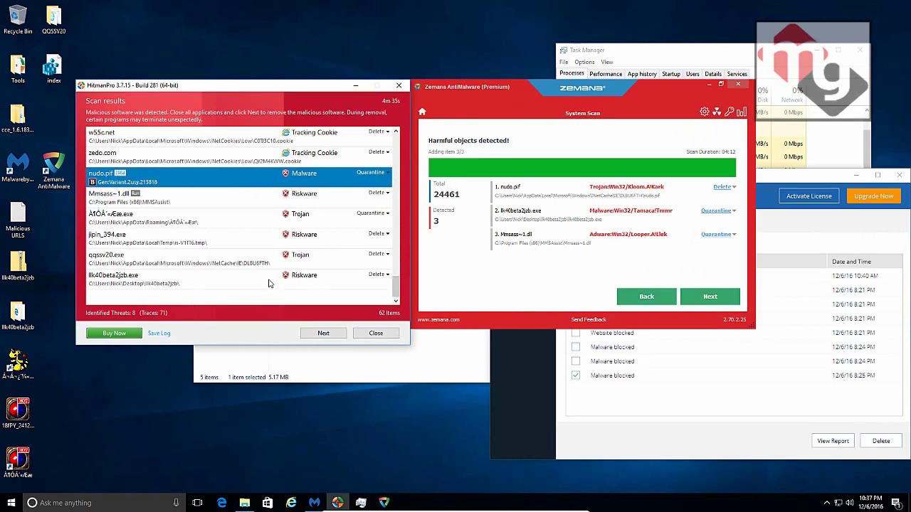
{"action": "left_click", "coordinate": [163, 241]}
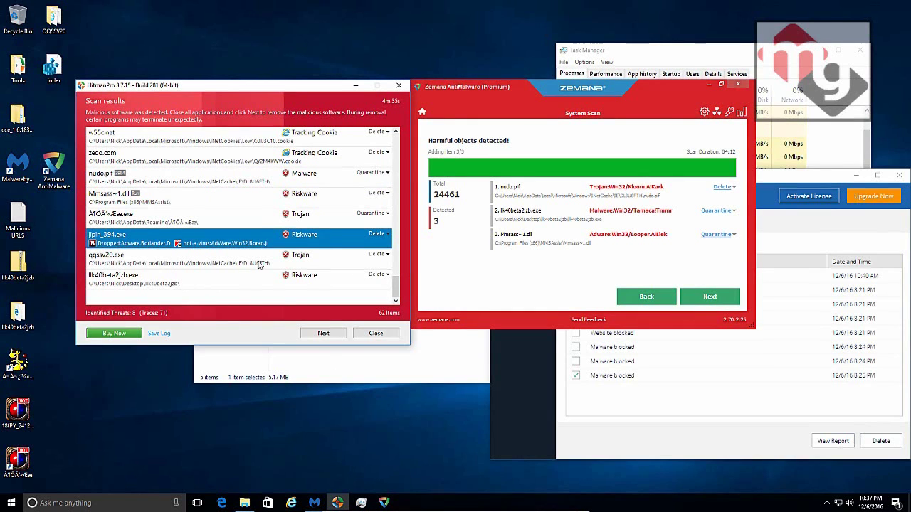
Step: Inspect the detection details of qqssv20.exe and llk40beta2jzb.exe in the HitmanPro scan results
{"action": "left_click", "coordinate": [139, 267]}
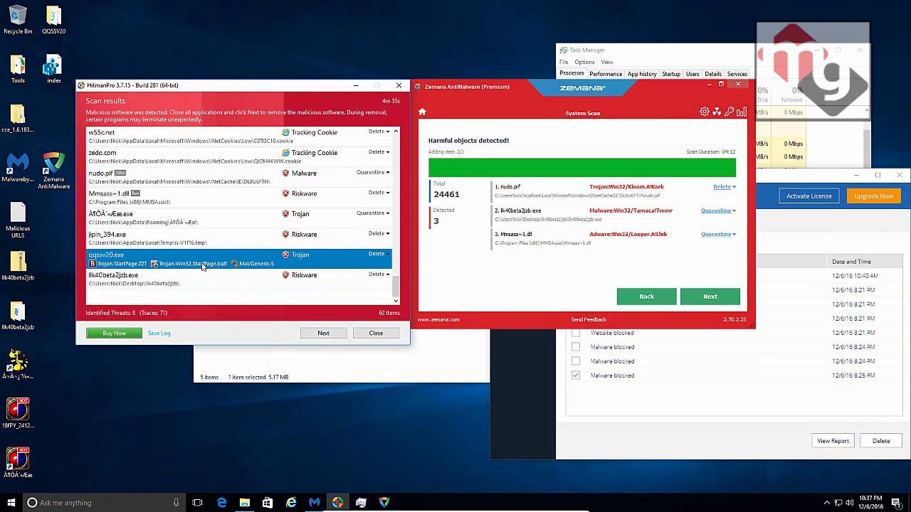
{"action": "left_click", "coordinate": [215, 279]}
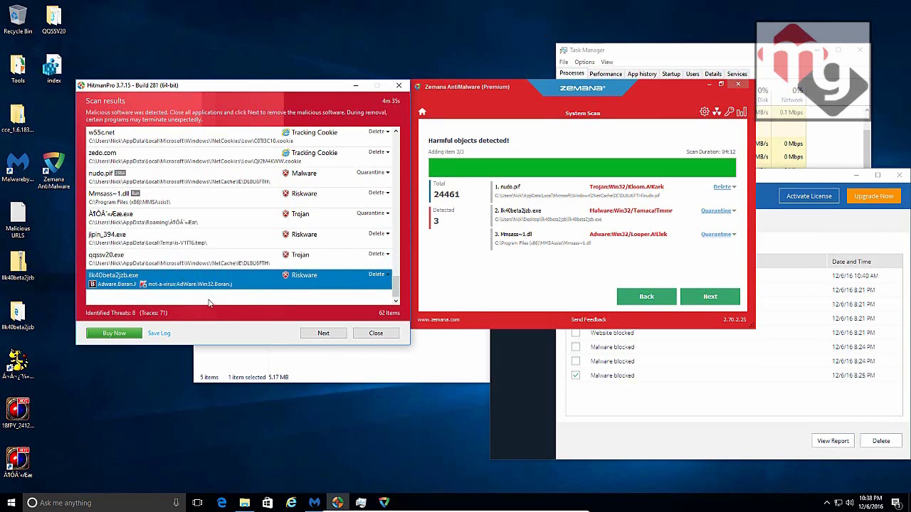
{"action": "left_click", "coordinate": [198, 266]}
{"action": "left_click", "coordinate": [197, 283]}
Step: Open the llk40beta2jzb folder on the desktop, review its files and close it
{"action": "double_click", "coordinate": [20, 322]}
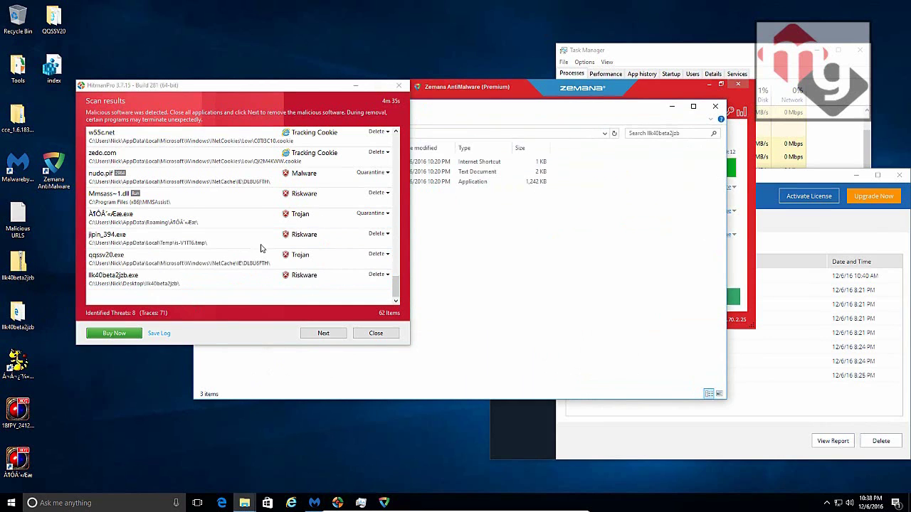
{"action": "left_click_drag", "start_coordinate": [522, 111], "coordinate": [672, 112]}
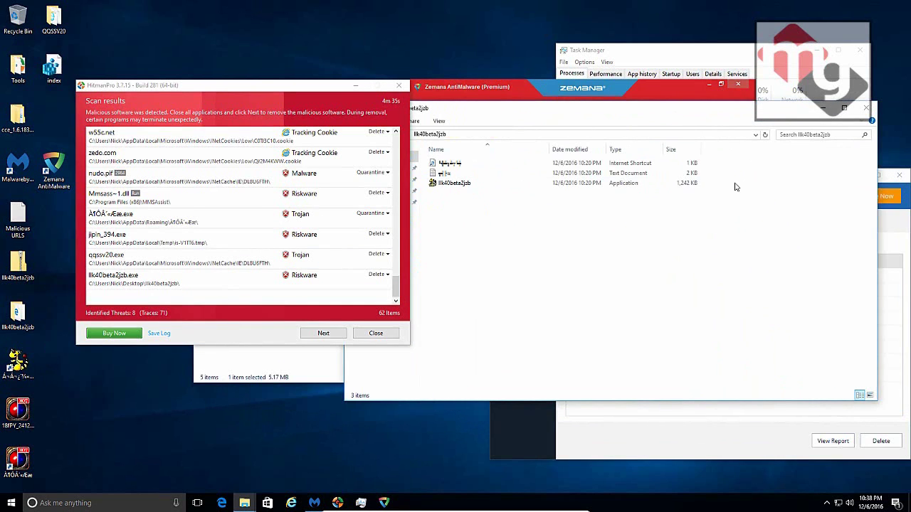
{"action": "left_click", "coordinate": [866, 109]}
Step: Compare the llk40beta2jzb.exe, Mmsass~1.dll and nudo.pif detections between HitmanPro and Zemana AntiMalware
{"action": "left_click", "coordinate": [187, 282]}
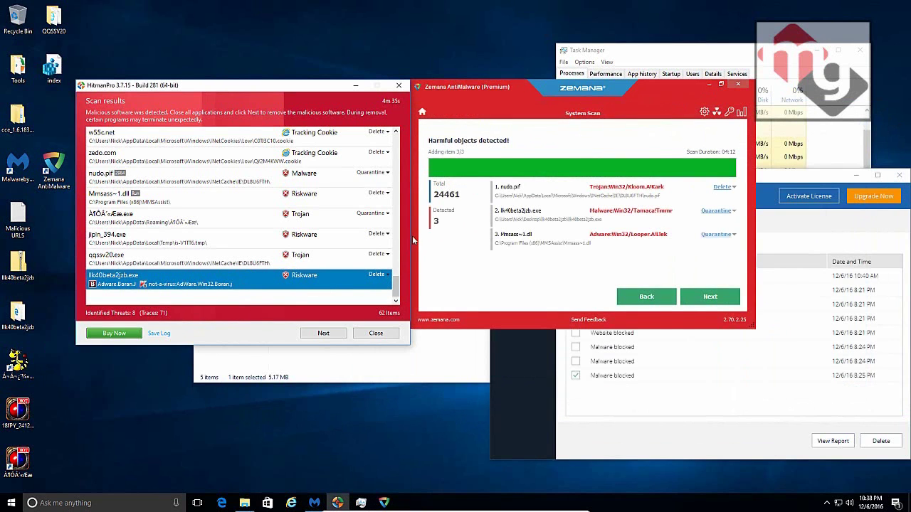
{"action": "left_click", "coordinate": [539, 240]}
{"action": "left_click", "coordinate": [136, 194]}
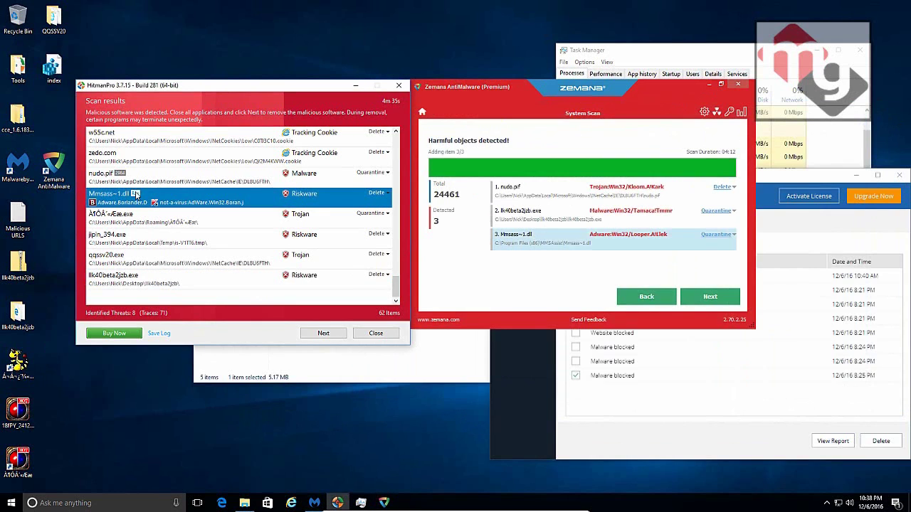
{"action": "left_click", "coordinate": [134, 181]}
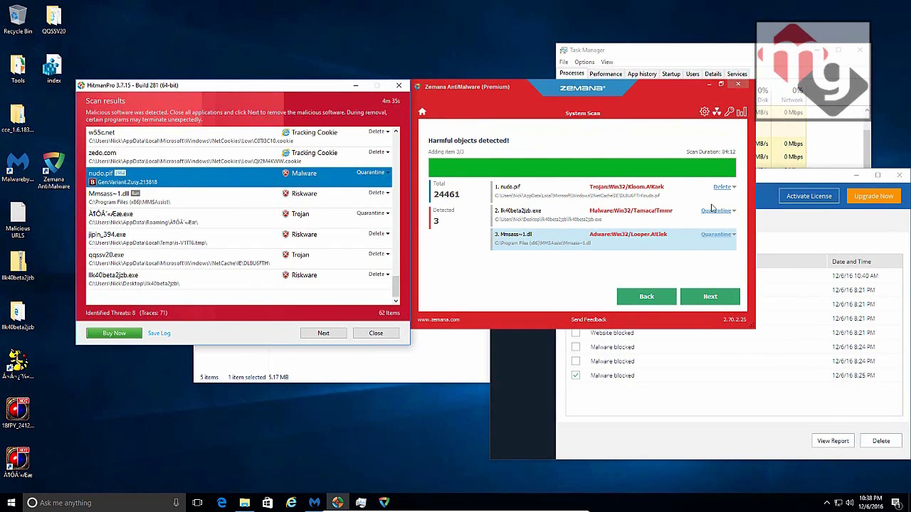
Step: Leave the Zemana scan results without applying the pending actions and close HitmanPro
{"action": "left_click", "coordinate": [739, 86]}
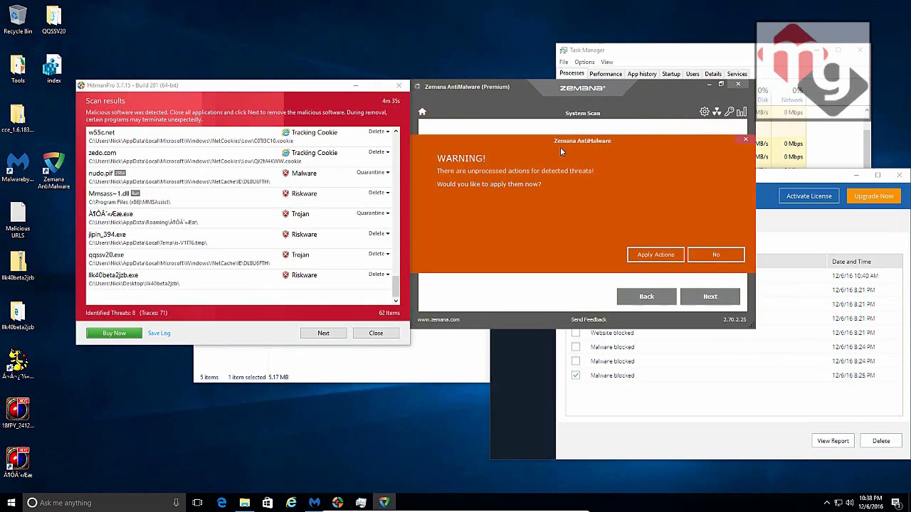
{"action": "left_click", "coordinate": [719, 258]}
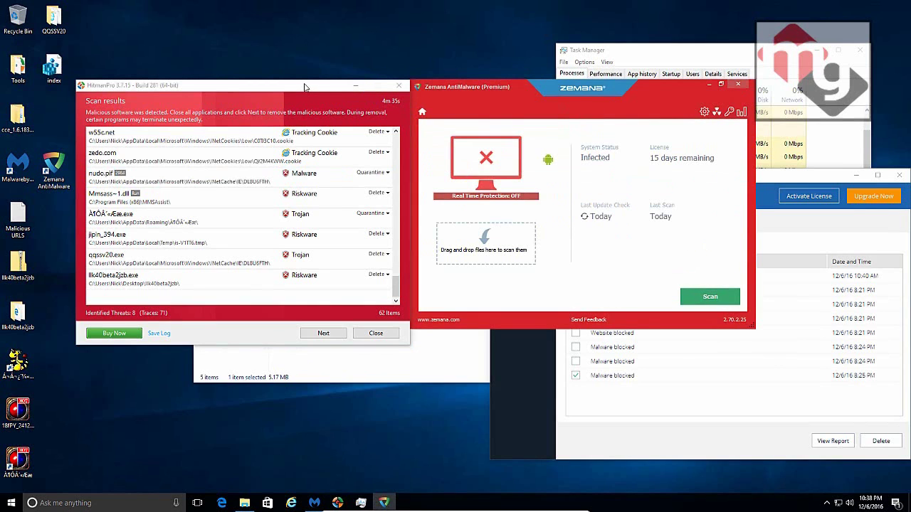
{"action": "left_click", "coordinate": [308, 87]}
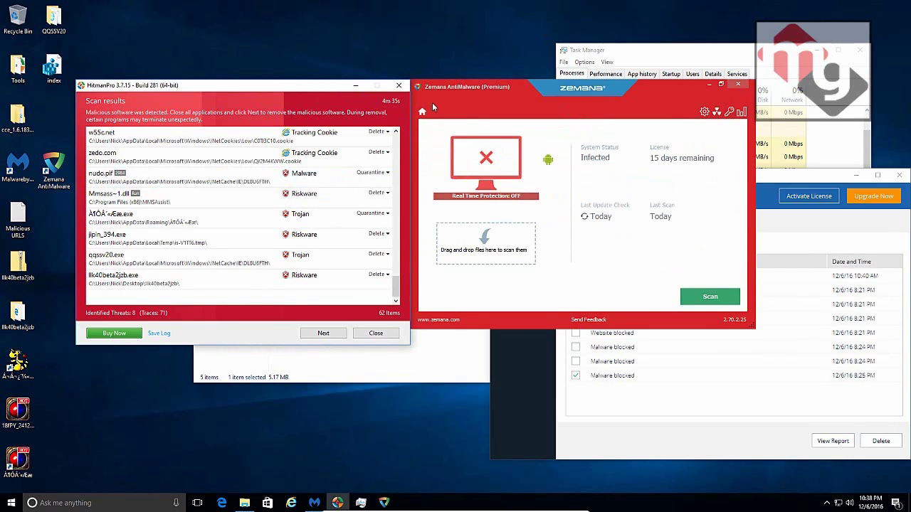
{"action": "left_click", "coordinate": [399, 85]}
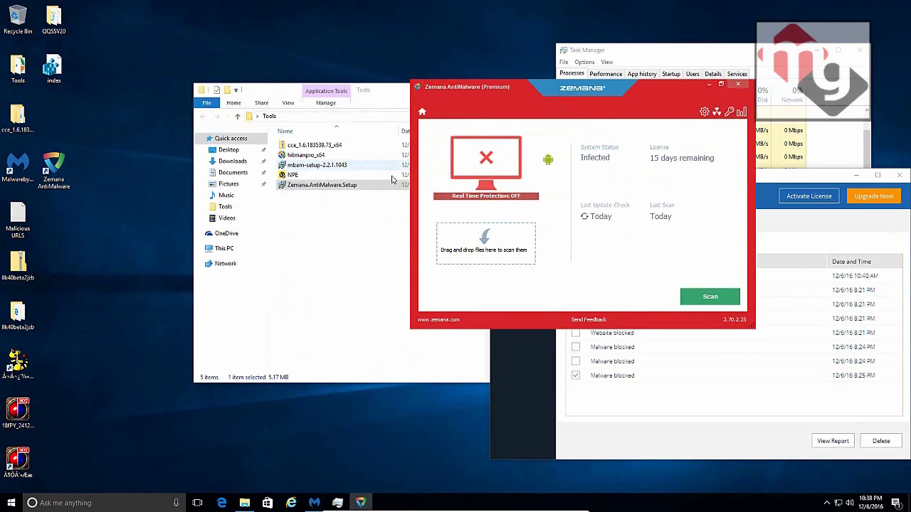
Step: Show the Malwarebytes dashboard, close the Tools folder and reposition the Malwarebytes window
{"action": "left_click", "coordinate": [342, 272]}
{"action": "left_click", "coordinate": [802, 183]}
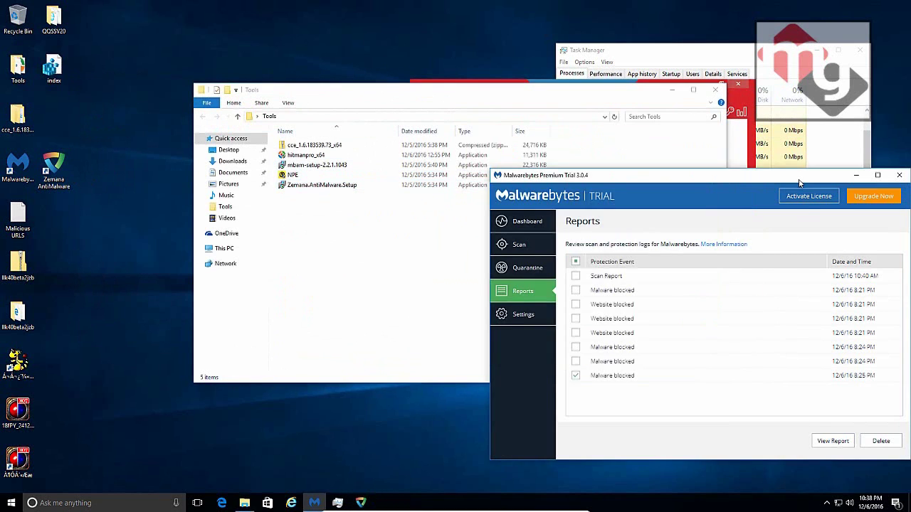
{"action": "left_click", "coordinate": [510, 225]}
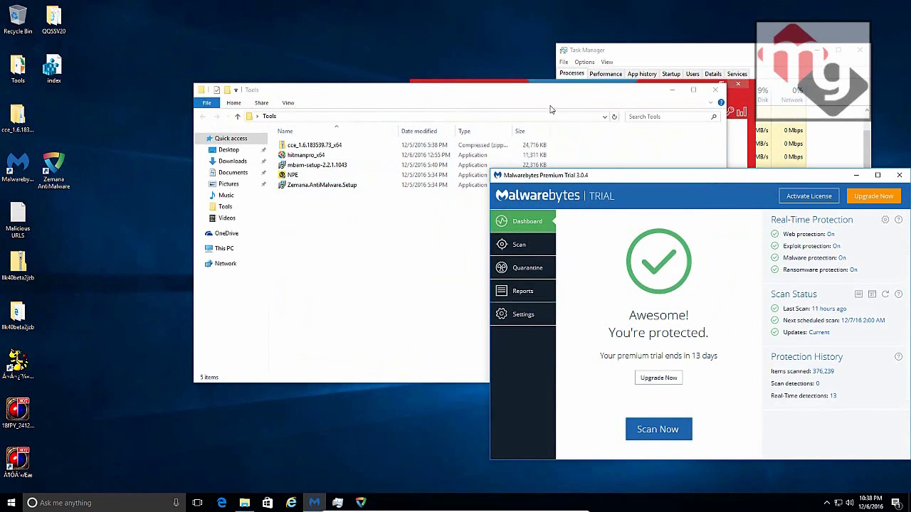
{"action": "left_click", "coordinate": [709, 93]}
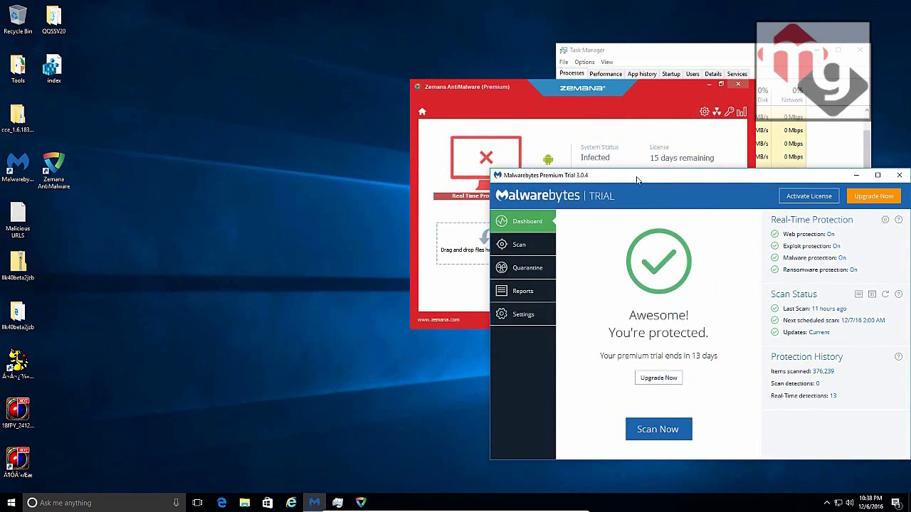
{"action": "left_click_drag", "start_coordinate": [707, 196], "coordinate": [327, 84]}
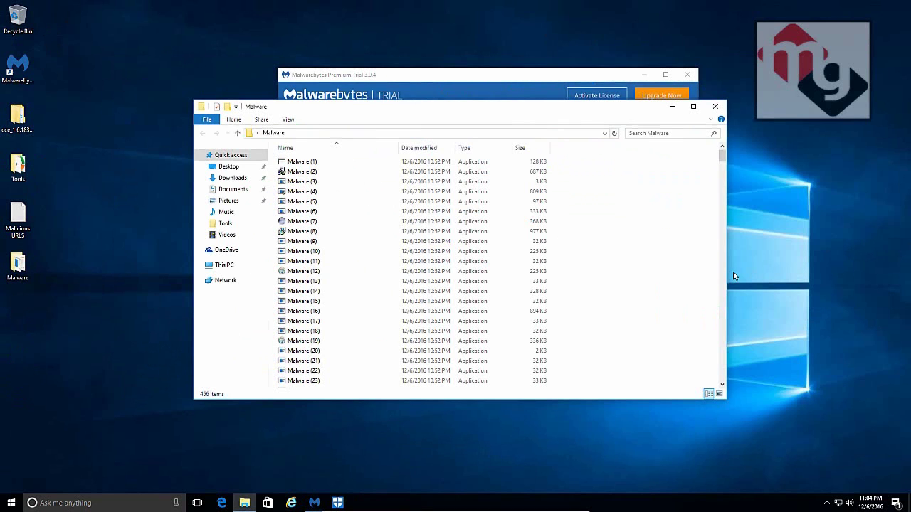
Step: Review the malware samples in the desktop's Malware folder and close the folder window
{"action": "left_click_drag", "start_coordinate": [365, 107], "coordinate": [336, 81]}
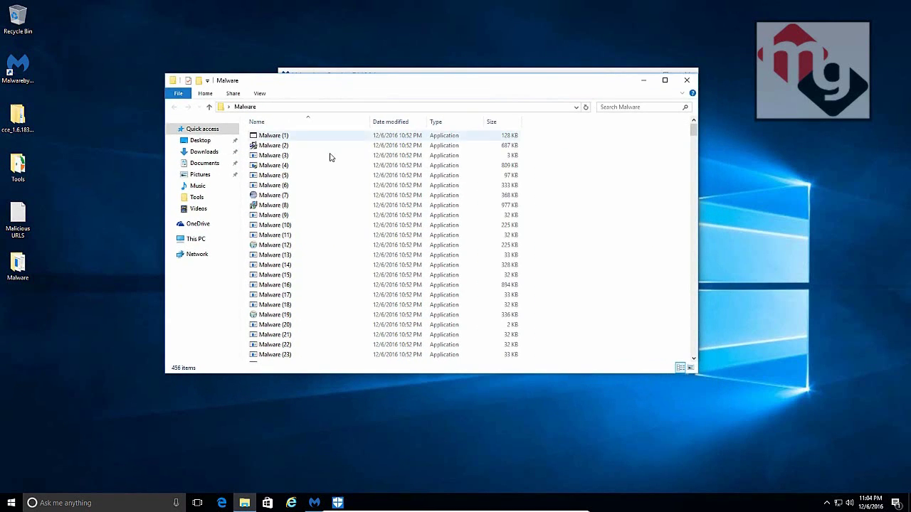
{"action": "right_click", "coordinate": [23, 279]}
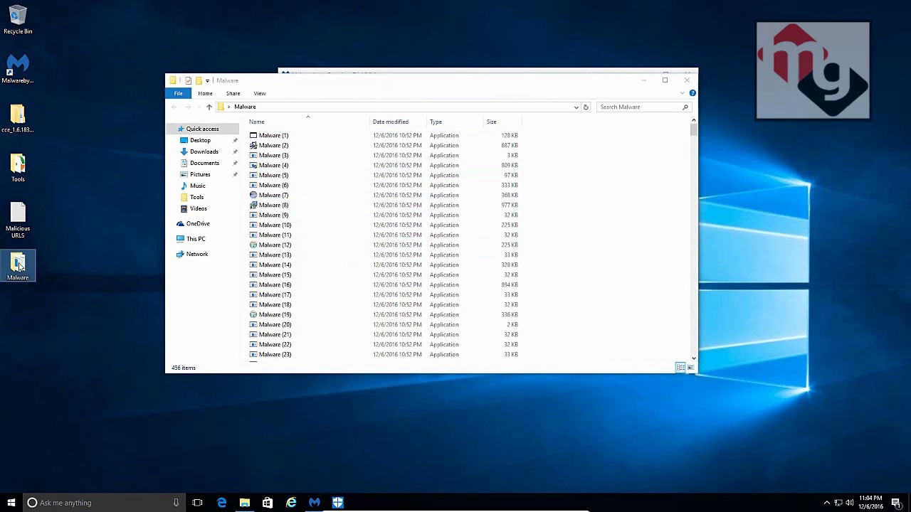
{"action": "left_click", "coordinate": [193, 329]}
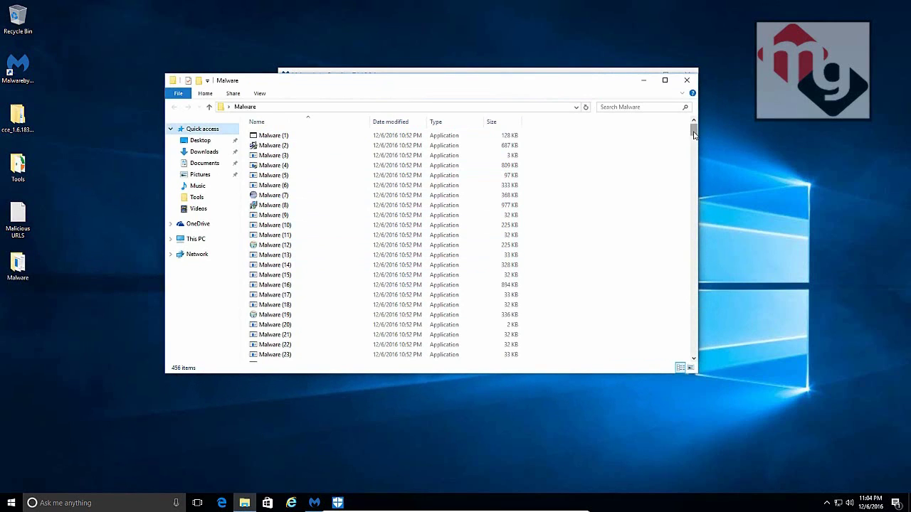
{"action": "mouse_move", "coordinate": [694, 135]}
{"action": "left_mouse_down"}
{"action": "mouse_move", "coordinate": [696, 358]}
{"action": "mouse_move", "coordinate": [694, 125]}
{"action": "left_mouse_up"}
{"action": "left_click", "coordinate": [686, 82]}
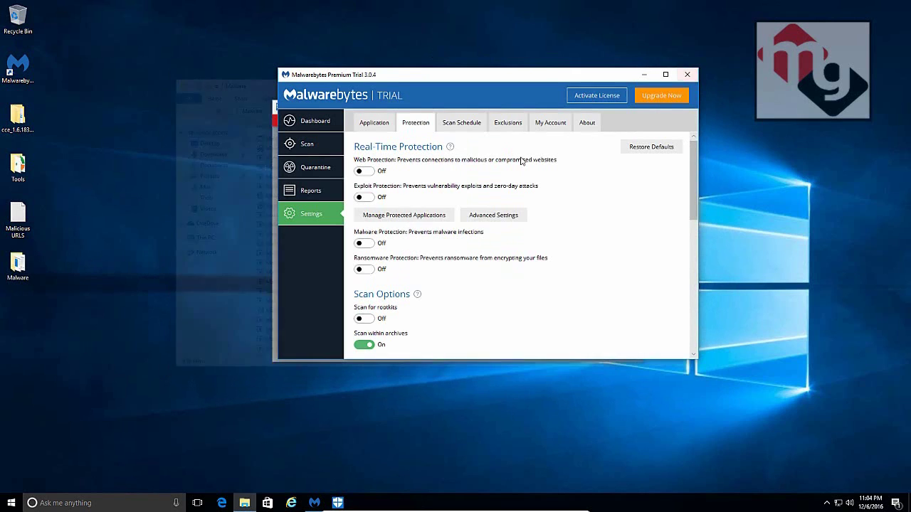
Step: Turn on Web, Exploit, Malware and Ransomware Protection in the Malwarebytes real-time protection settings
{"action": "left_click", "coordinate": [359, 172]}
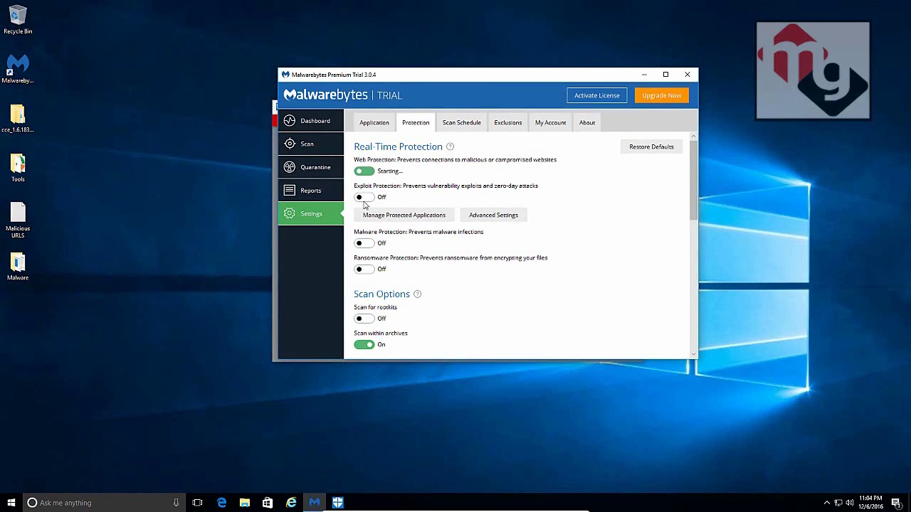
{"action": "left_click", "coordinate": [361, 197]}
{"action": "left_click", "coordinate": [361, 270]}
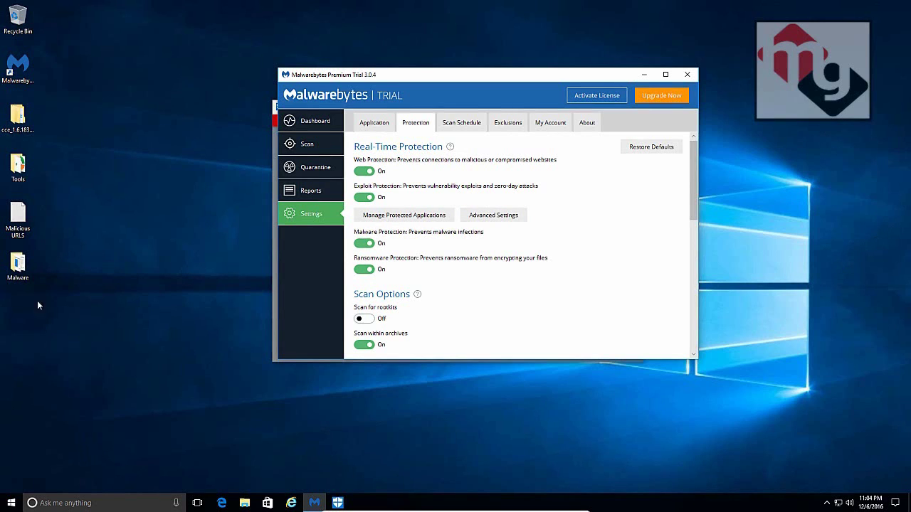
Step: Check the protection status on the Malwarebytes dashboard and scan the desktop's Malware folder with Malwarebytes
{"action": "right_click", "coordinate": [12, 263]}
{"action": "left_click", "coordinate": [318, 121]}
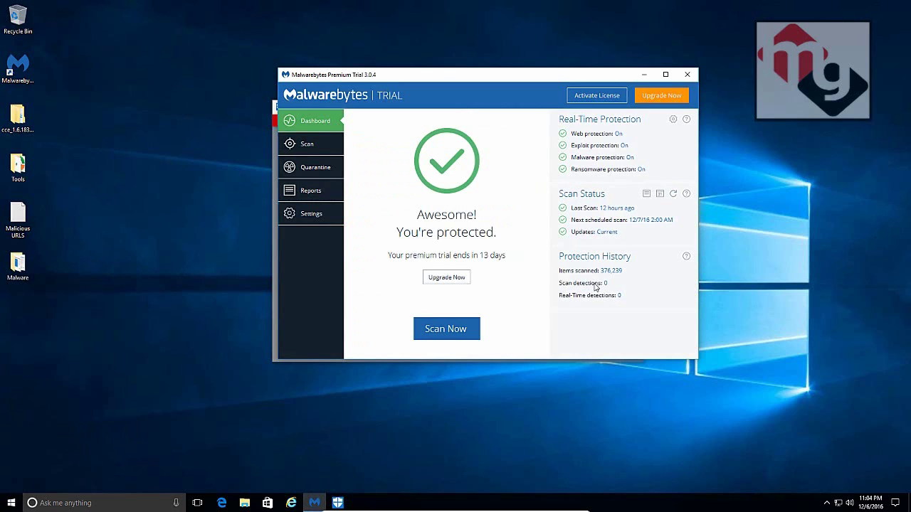
{"action": "right_click", "coordinate": [28, 267]}
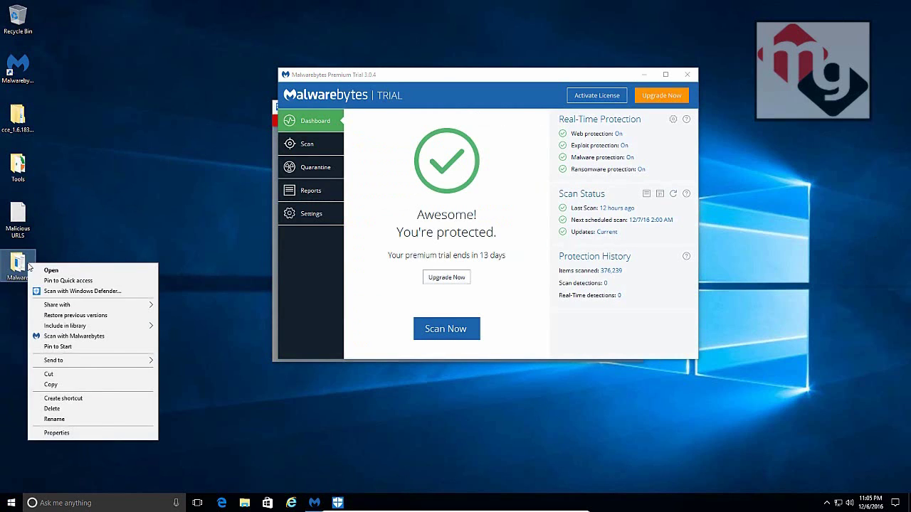
{"action": "left_click", "coordinate": [74, 336]}
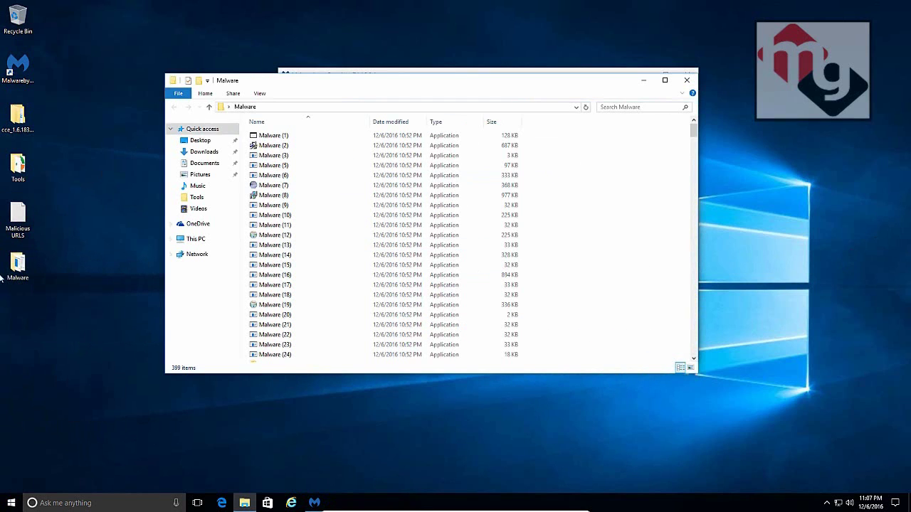
Step: Check the number of files left in the Malware folder through its properties
{"action": "right_click", "coordinate": [30, 265]}
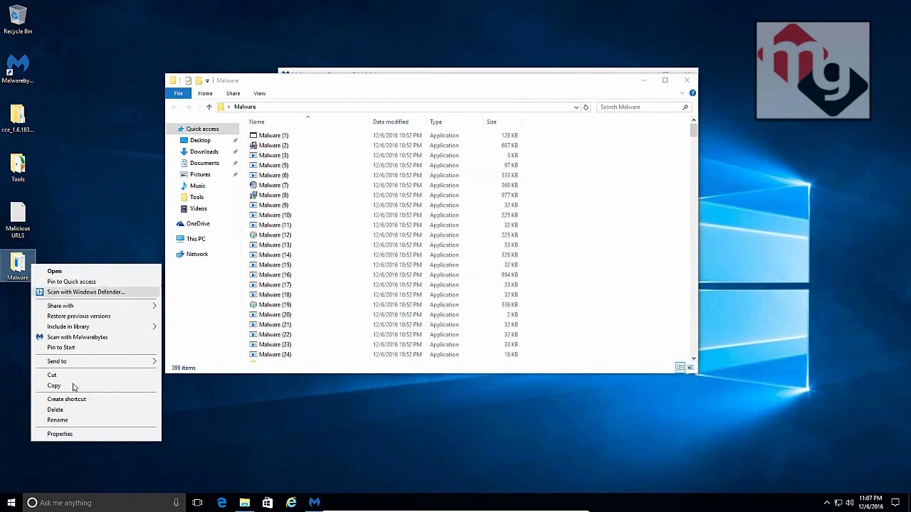
{"action": "left_click", "coordinate": [82, 434]}
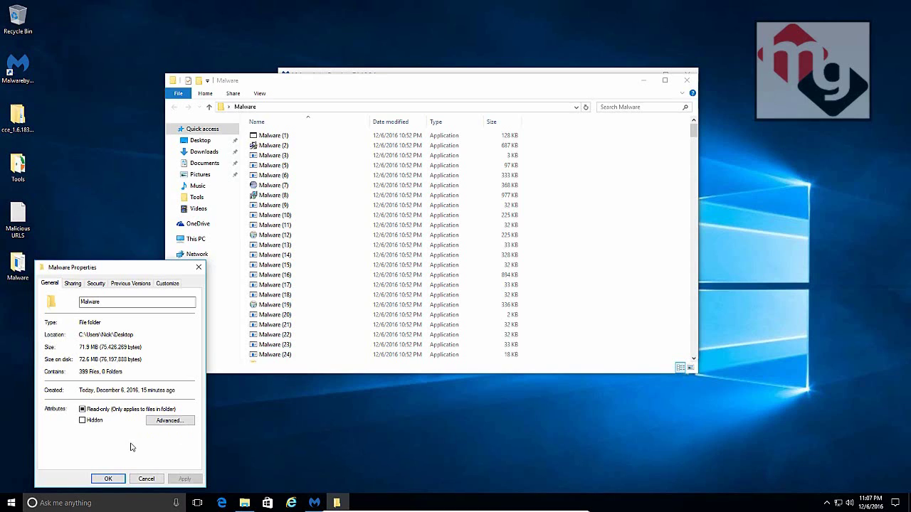
{"action": "left_click", "coordinate": [121, 479]}
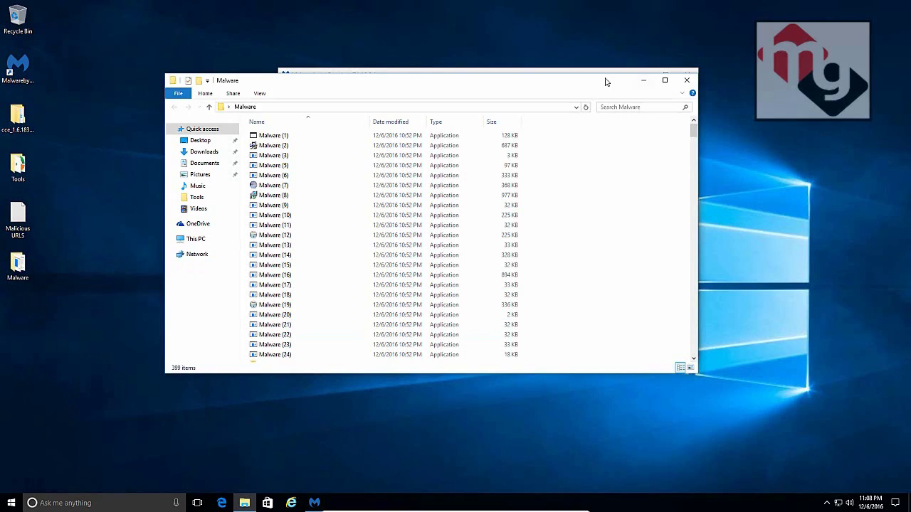
Step: Check the scan and real-time detection counts on the Malwarebytes dashboard and minimize its window
{"action": "left_click_drag", "start_coordinate": [606, 82], "coordinate": [643, 190]}
{"action": "left_click", "coordinate": [324, 127]}
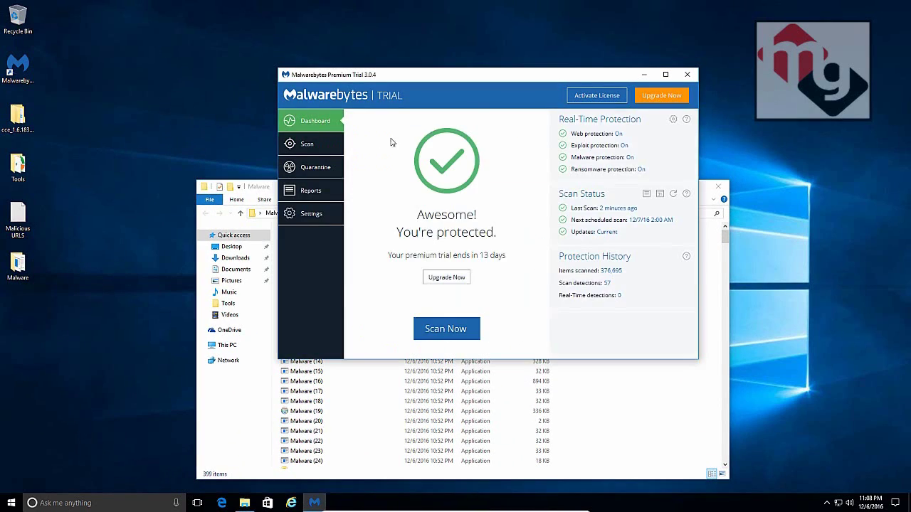
{"action": "left_click_drag", "start_coordinate": [507, 73], "coordinate": [507, 64]}
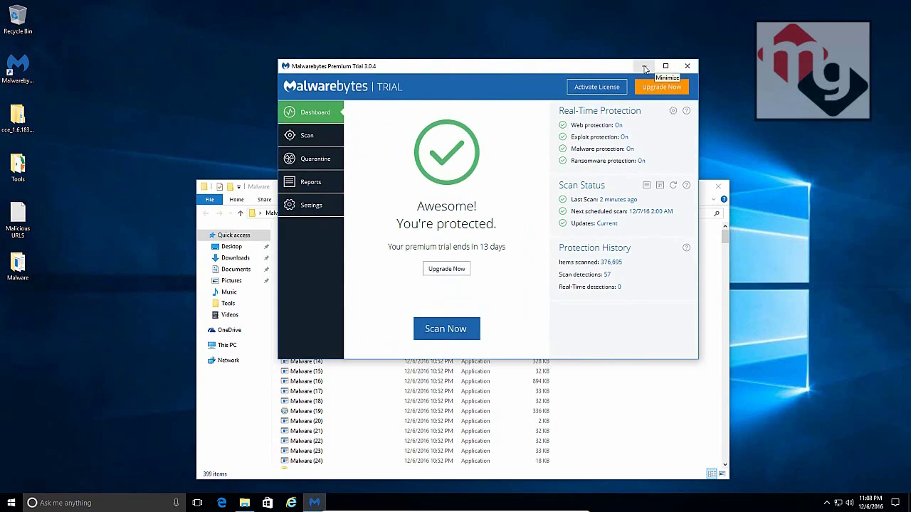
{"action": "left_click_drag", "start_coordinate": [589, 71], "coordinate": [625, 99]}
{"action": "left_click", "coordinate": [668, 100]}
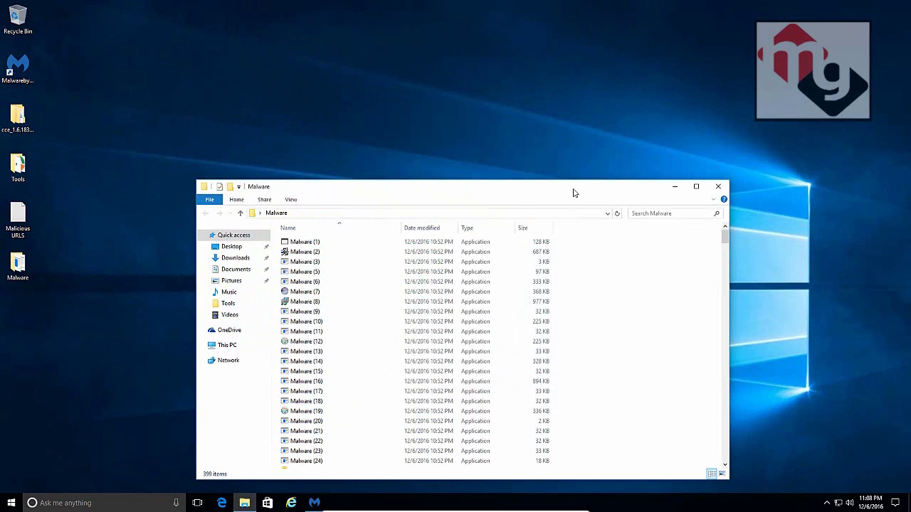
Step: Reposition the Malware folder window and look through the remaining samples
{"action": "left_click_drag", "start_coordinate": [573, 192], "coordinate": [544, 80]}
{"action": "left_click_drag", "start_coordinate": [694, 132], "coordinate": [694, 207]}
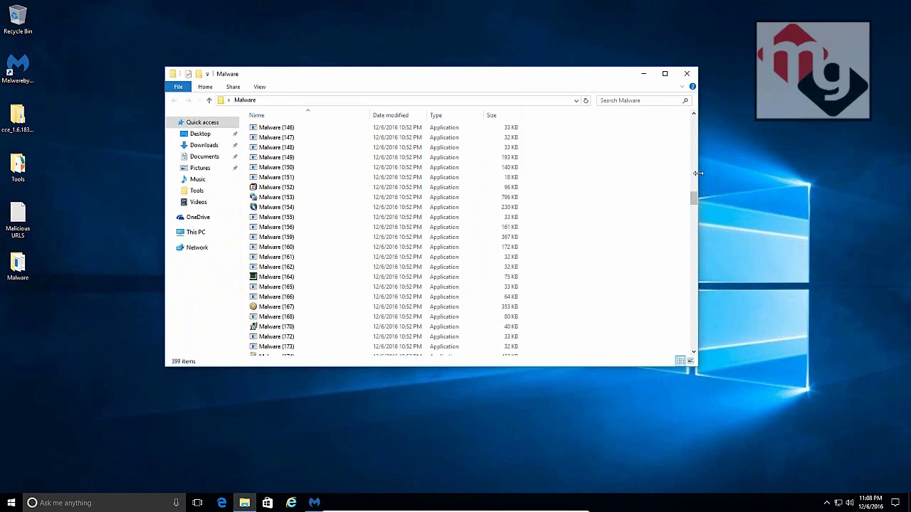
{"action": "left_click_drag", "start_coordinate": [694, 198], "coordinate": [689, 118]}
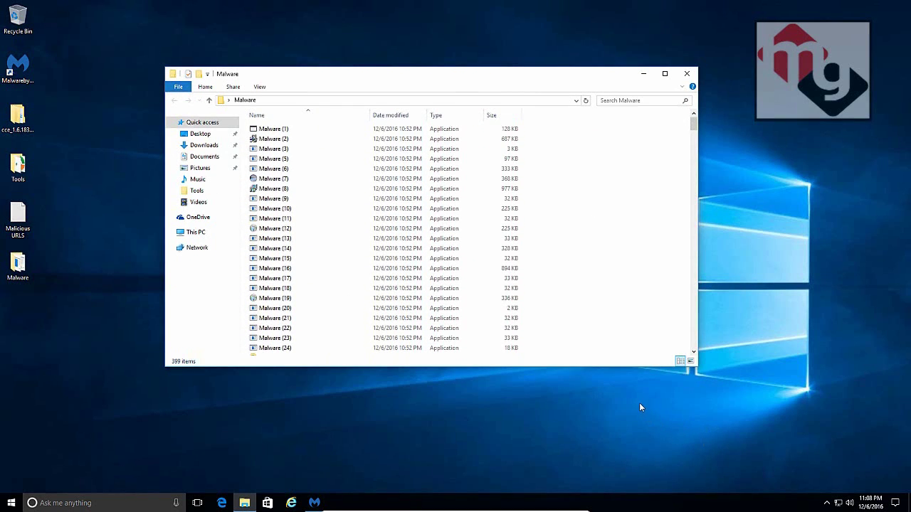
Step: Open Task Manager with the detailed list of running processes
{"action": "left_click", "coordinate": [696, 503]}
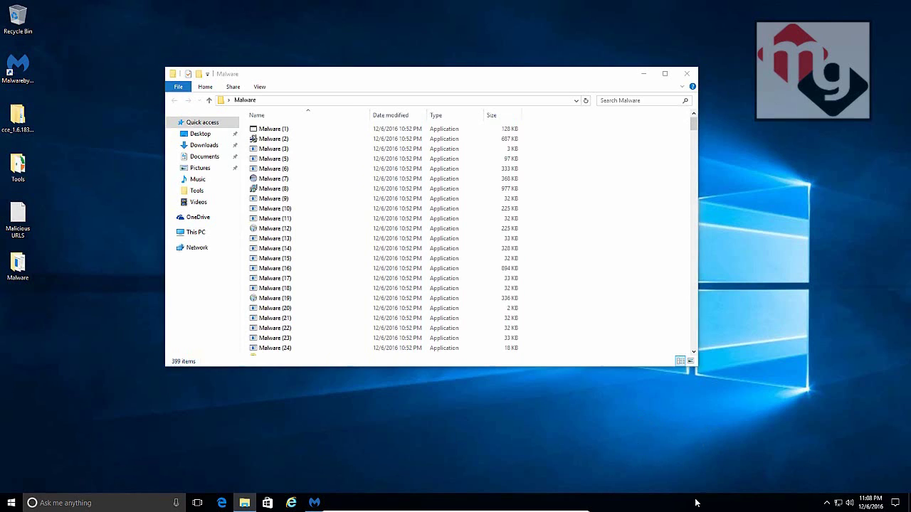
{"action": "right_click", "coordinate": [696, 503]}
{"action": "left_click", "coordinate": [733, 452]}
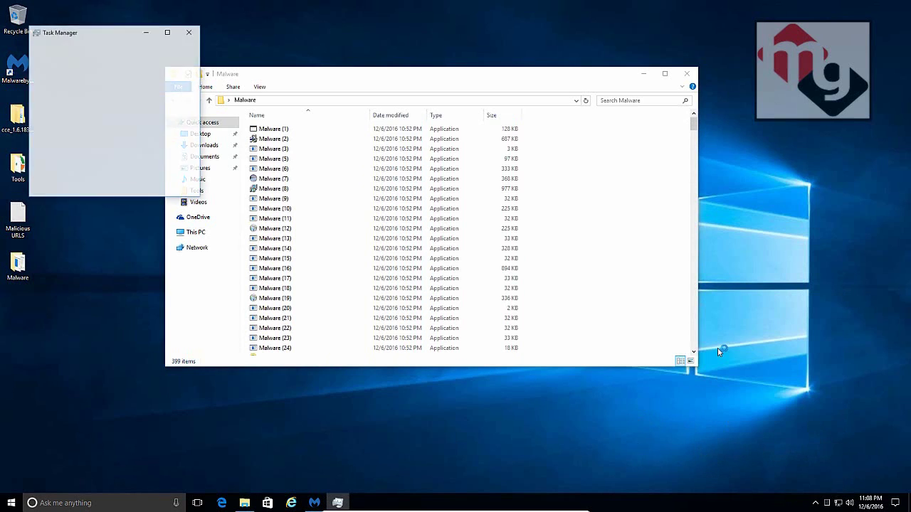
{"action": "left_click", "coordinate": [74, 186]}
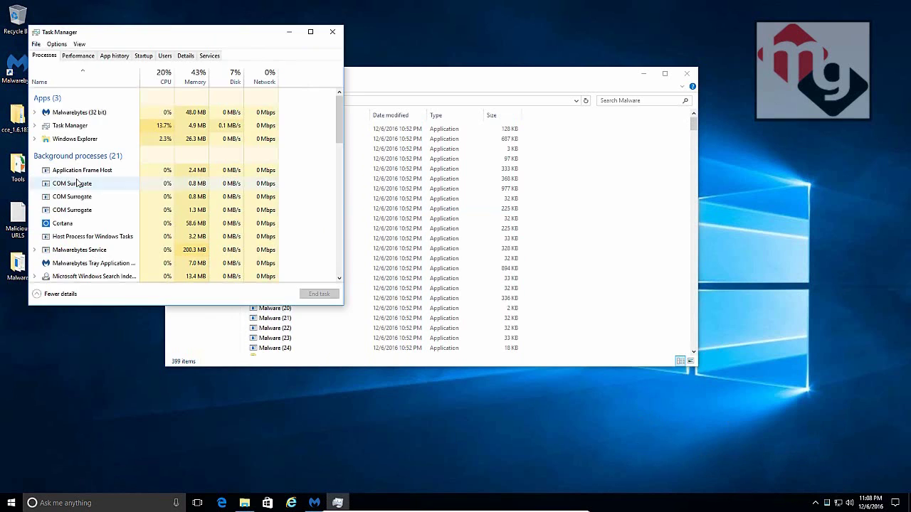
Step: Move Task Manager clear of the sample names, then check Malwarebytes' real-time protection status and close its window
{"action": "left_click_drag", "start_coordinate": [149, 37], "coordinate": [550, 54]}
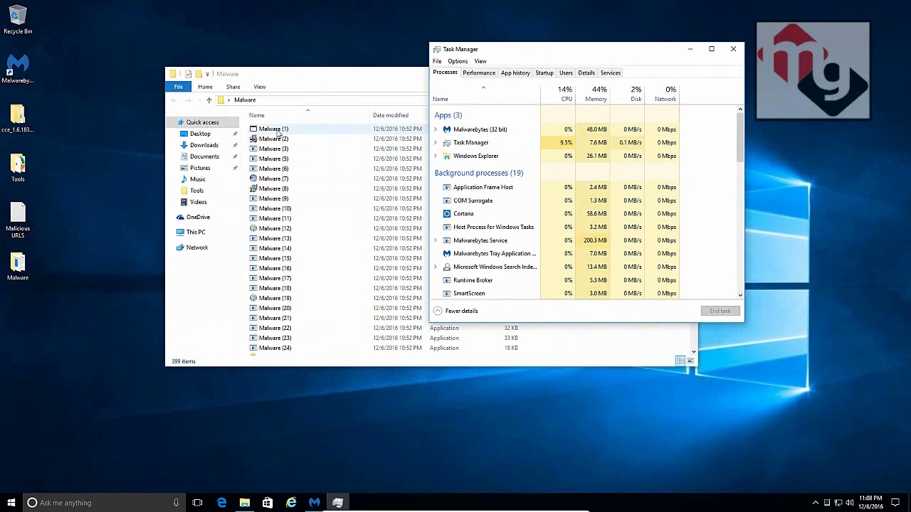
{"action": "left_click", "coordinate": [318, 501]}
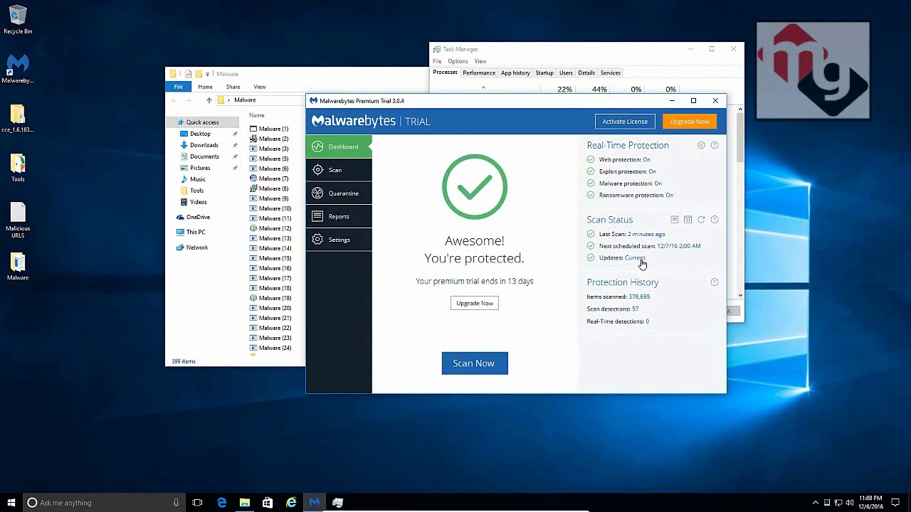
{"action": "left_click", "coordinate": [716, 102]}
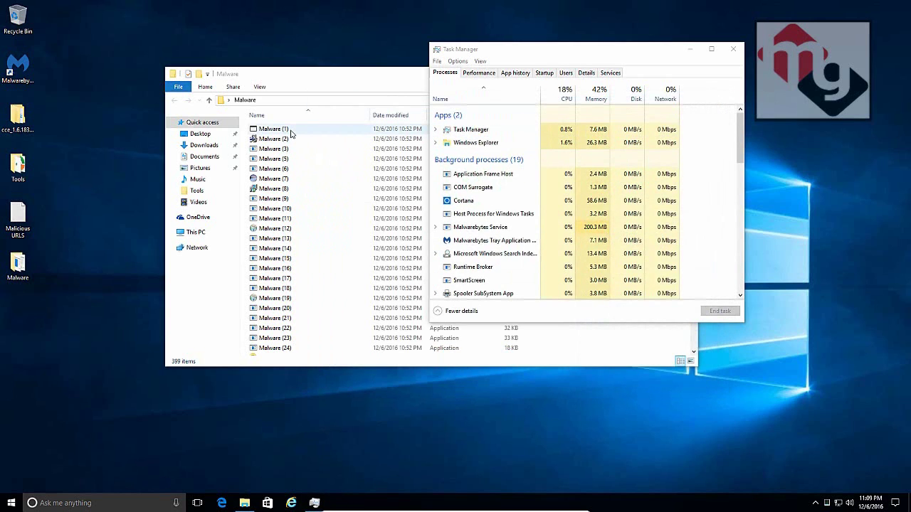
{"action": "left_click", "coordinate": [815, 503]}
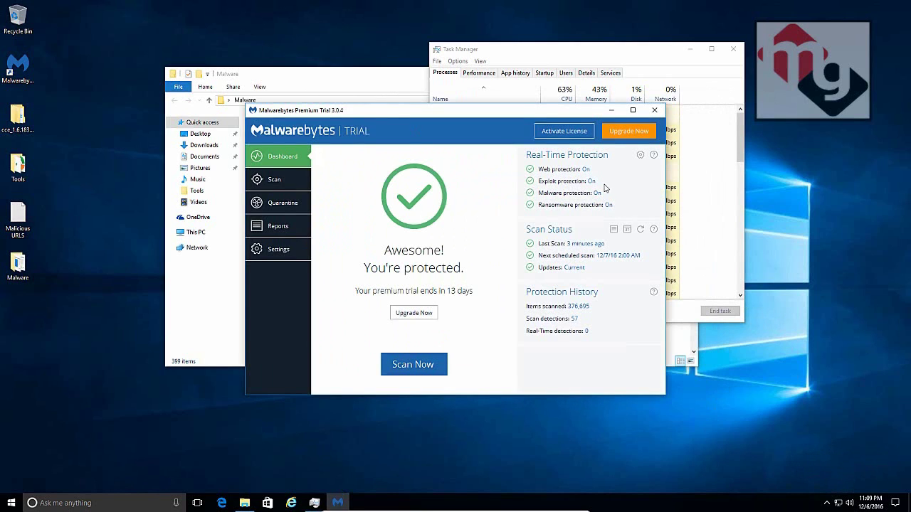
{"action": "left_click", "coordinate": [649, 111]}
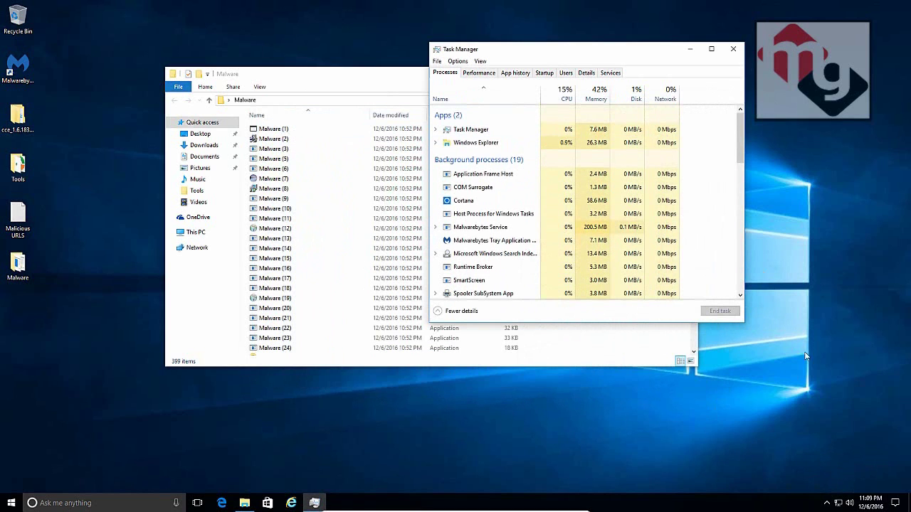
Step: Run the Malware (1) sample, continue past its .NET Framework exception and close the sample's window
{"action": "left_click", "coordinate": [277, 132]}
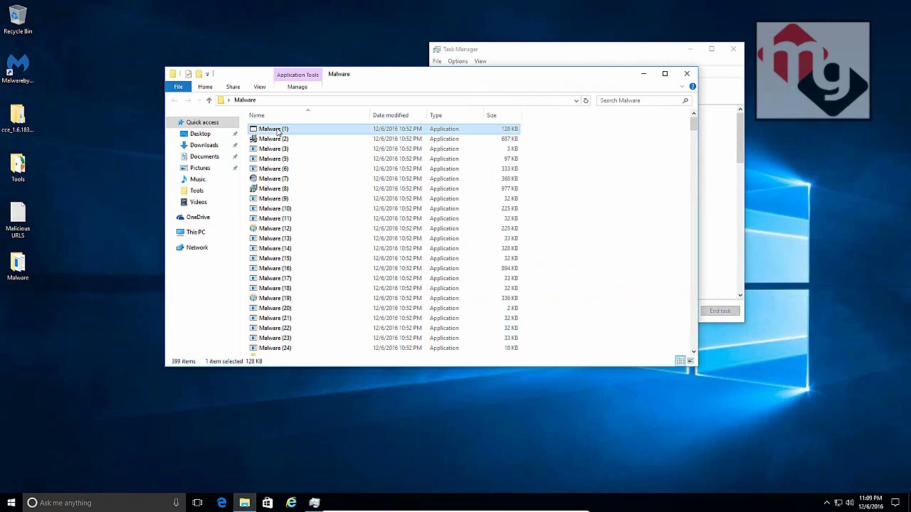
{"action": "left_click", "coordinate": [726, 100]}
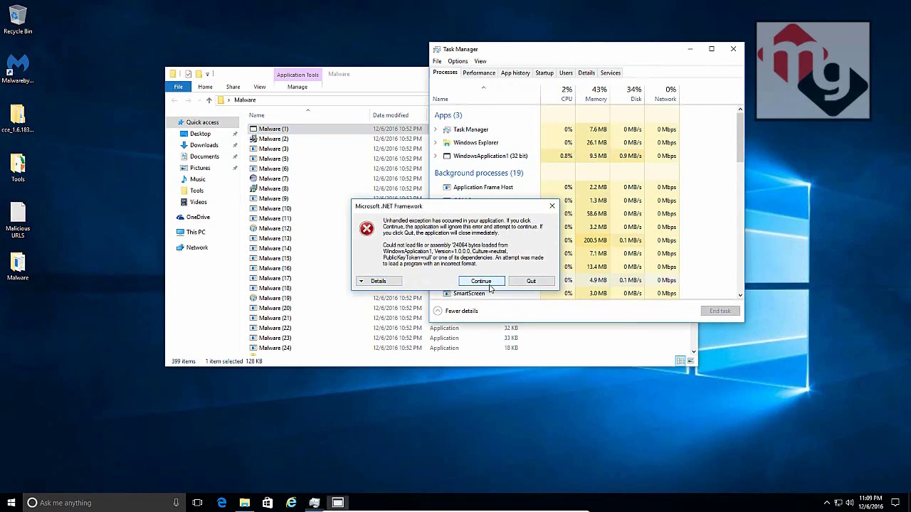
{"action": "left_click", "coordinate": [489, 283]}
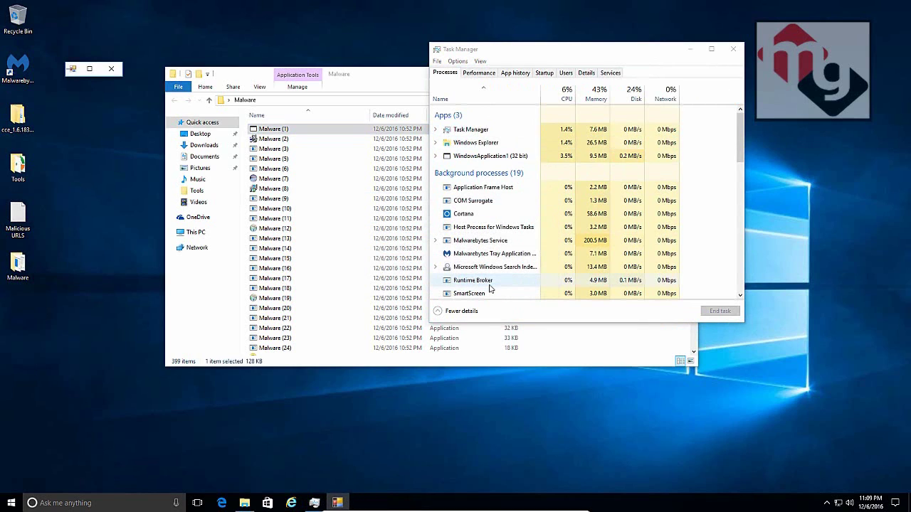
{"action": "left_click", "coordinate": [111, 68]}
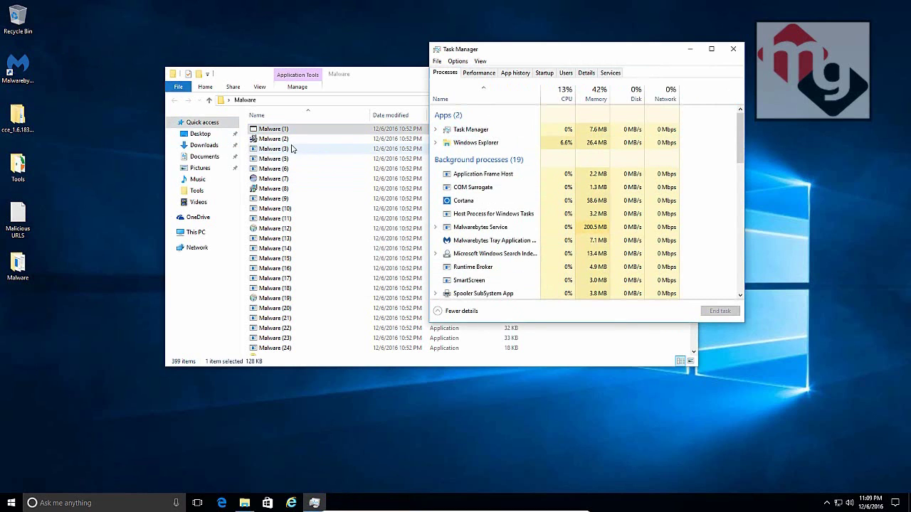
Step: Run Malware (2), allow it to make changes, and complete the Free Vpn 2.0 installation in the default folder
{"action": "double_click", "coordinate": [286, 141]}
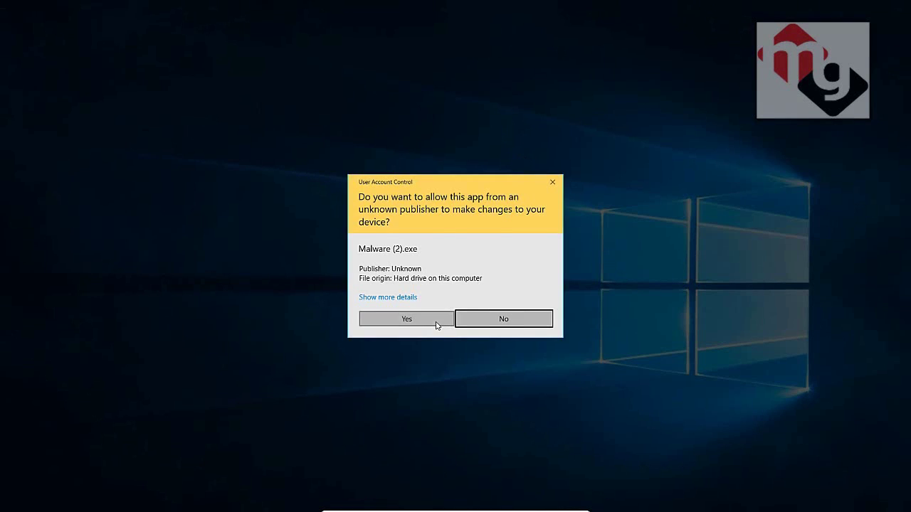
{"action": "left_click", "coordinate": [437, 323]}
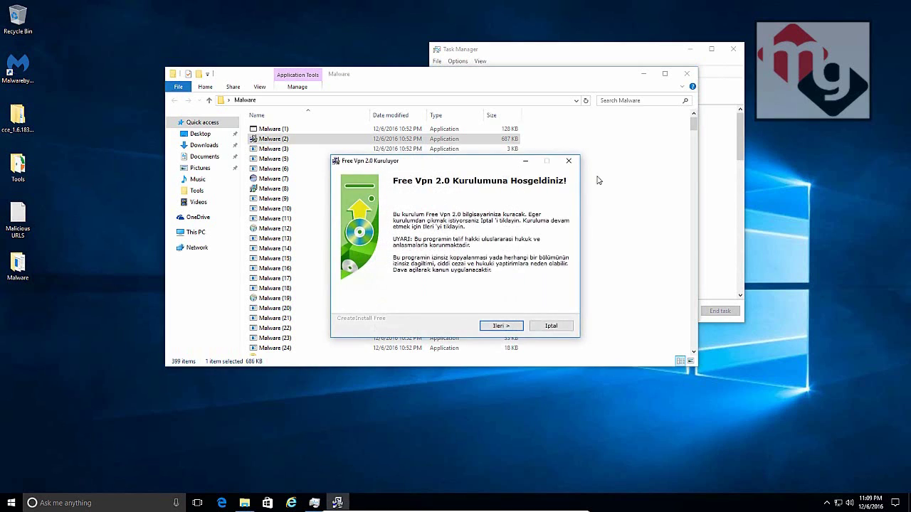
{"action": "left_click", "coordinate": [502, 325]}
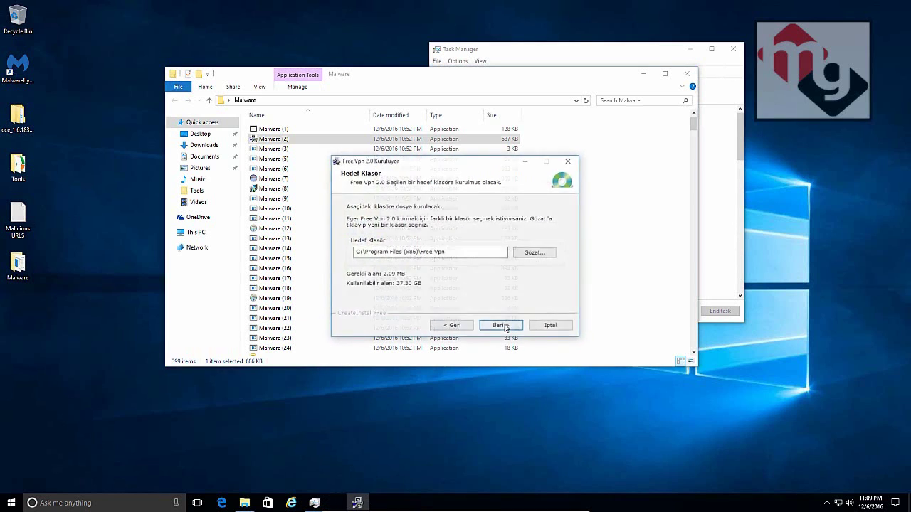
{"action": "left_click", "coordinate": [505, 327]}
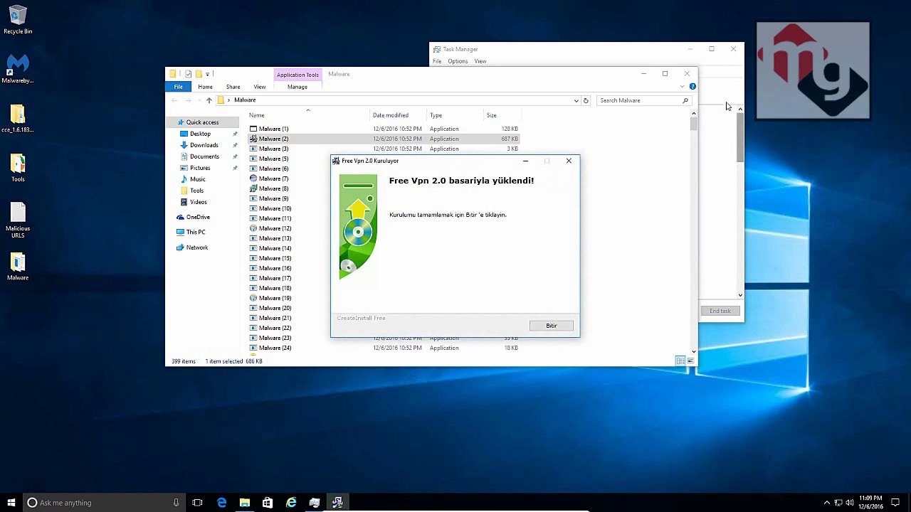
{"action": "left_click", "coordinate": [716, 97]}
{"action": "left_click", "coordinate": [401, 247]}
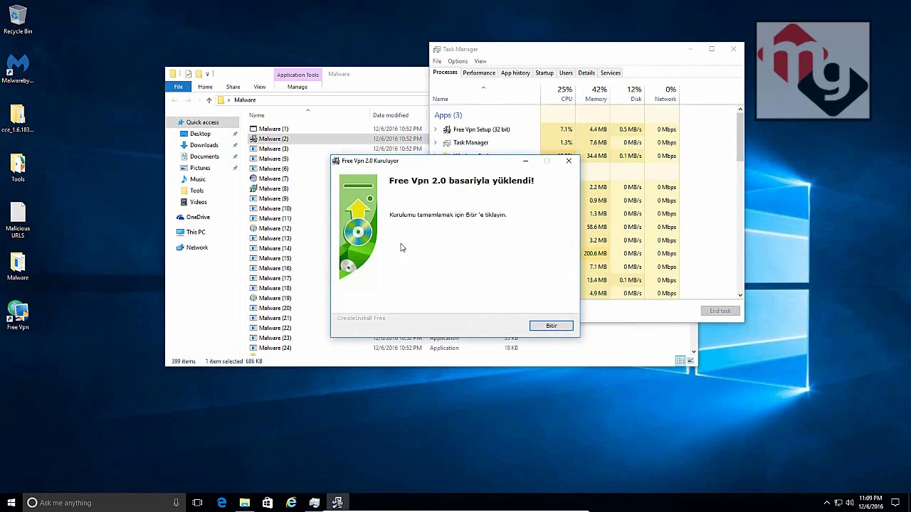
{"action": "left_click", "coordinate": [567, 329]}
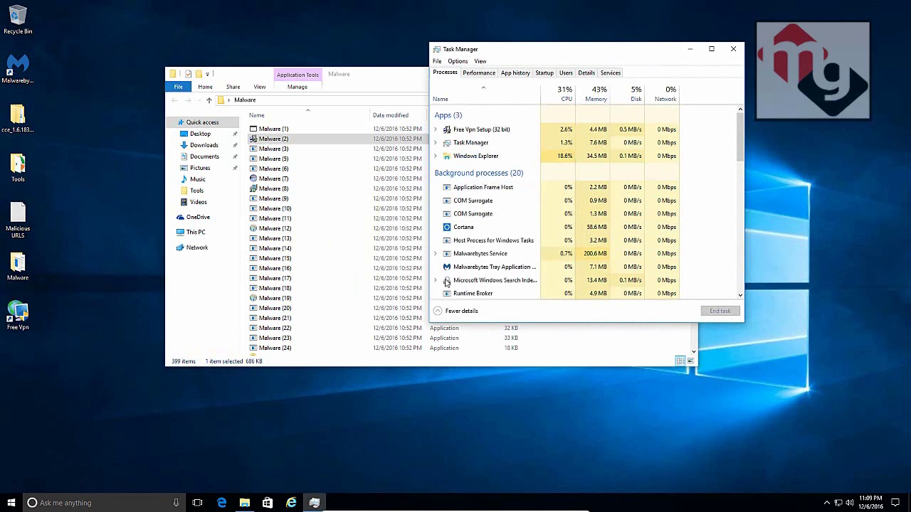
Step: Run the Malware (7) sample and select its process in Task Manager
{"action": "double_click", "coordinate": [299, 178]}
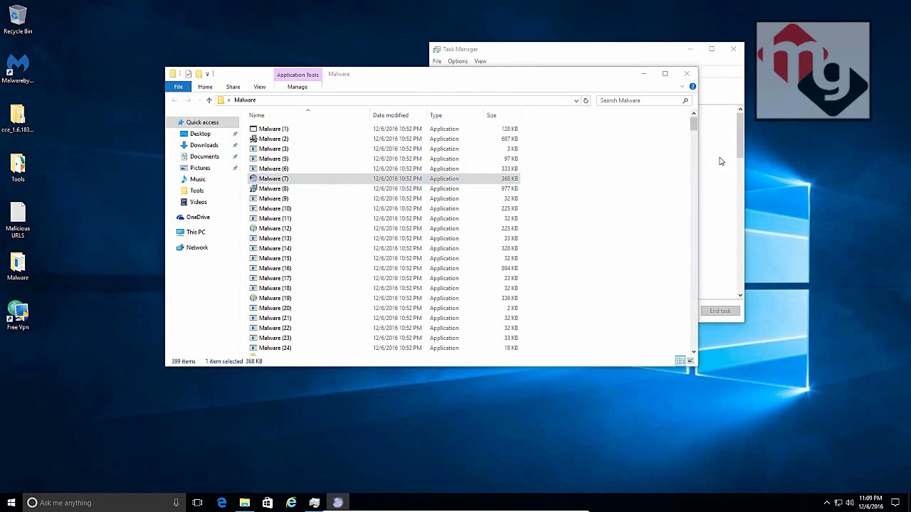
{"action": "left_click", "coordinate": [722, 161]}
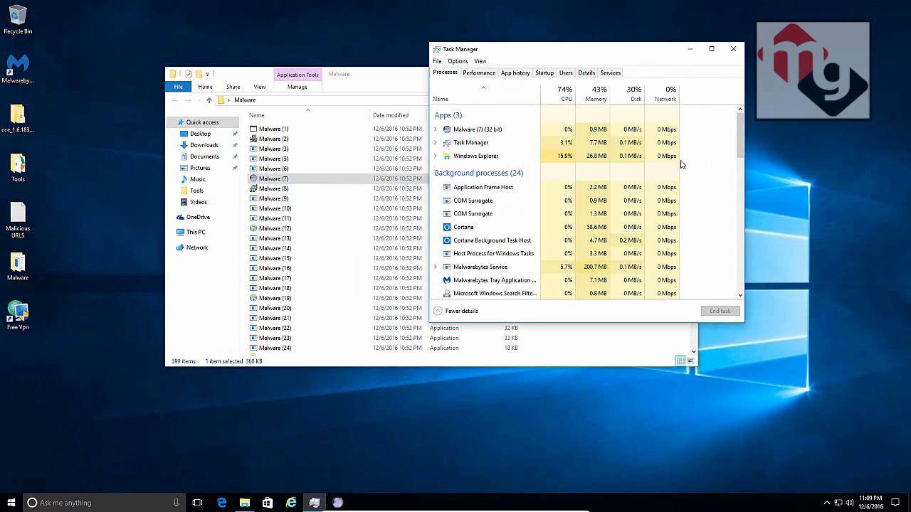
{"action": "left_click", "coordinate": [488, 134]}
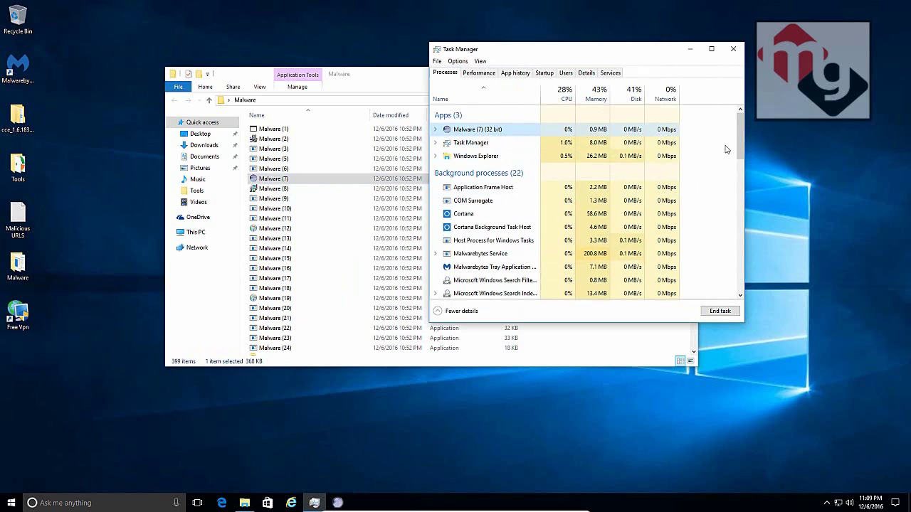
Step: Run the Malware (12) sample, check its process in Task Manager and move Task Manager off the file list
{"action": "left_click", "coordinate": [279, 230]}
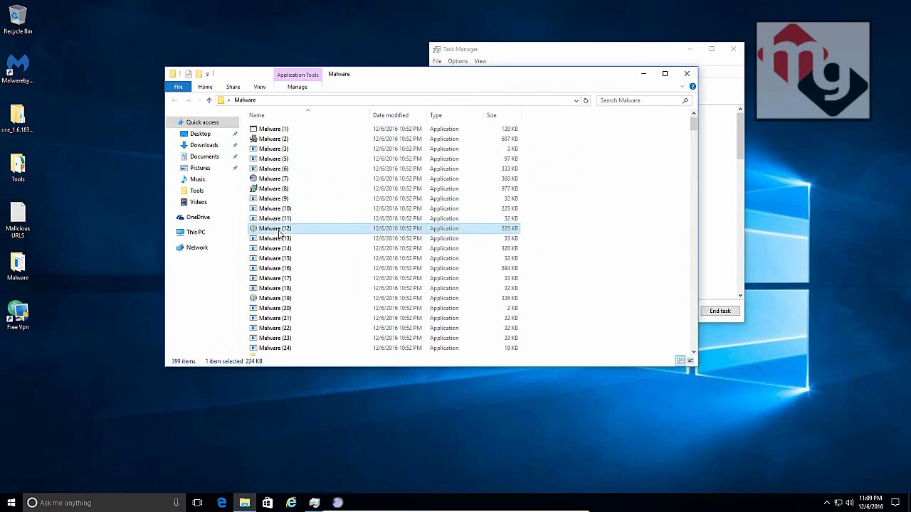
{"action": "left_click", "coordinate": [714, 174]}
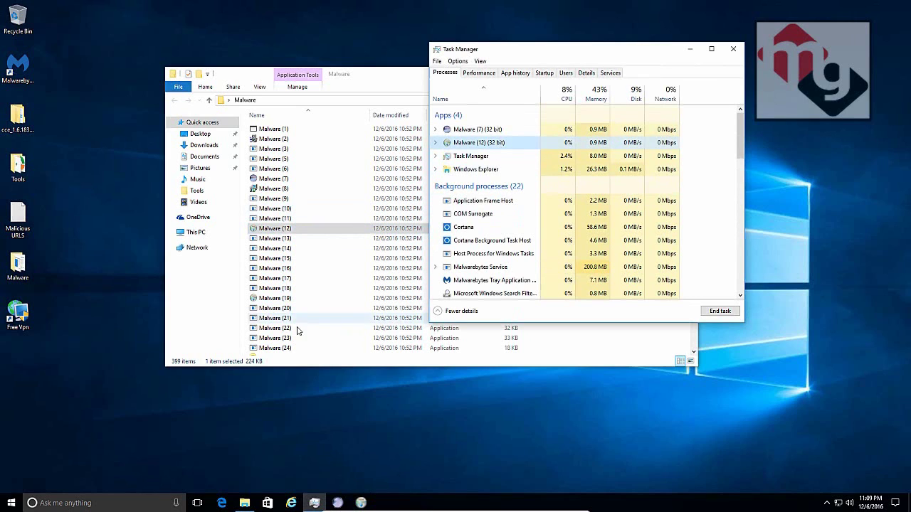
{"action": "mouse_move", "coordinate": [363, 506]}
{"action": "left_click", "coordinate": [337, 463]}
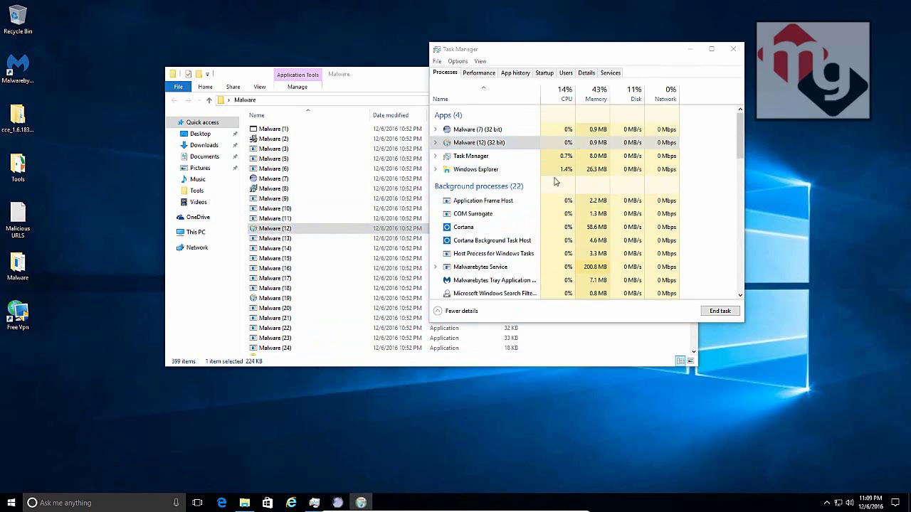
{"action": "left_click_drag", "start_coordinate": [649, 50], "coordinate": [744, 83]}
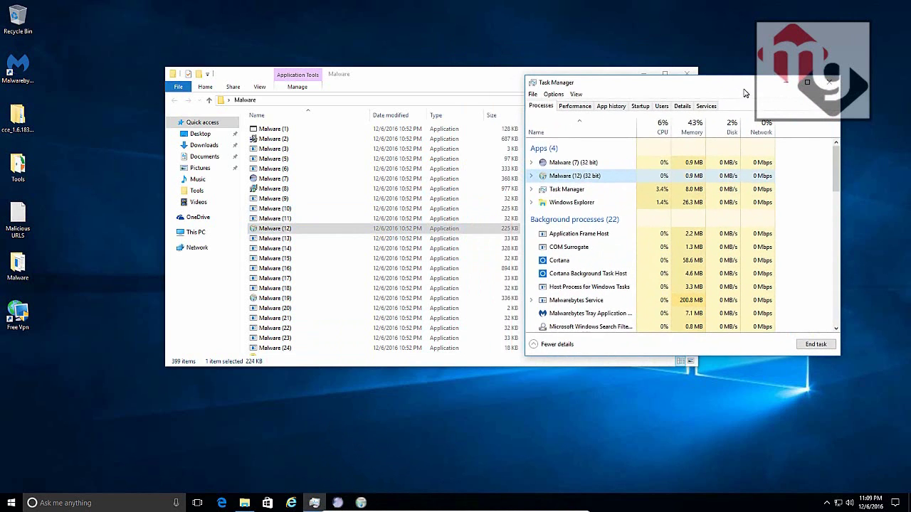
Step: Run the Malware (50) sample from the Malware folder and close the program window it opens
{"action": "scroll", "coordinate": [384, 258], "scroll_direction": "down", "scroll_amount": 8}
{"action": "scroll", "coordinate": [377, 259], "scroll_direction": "down", "scroll_amount": 2}
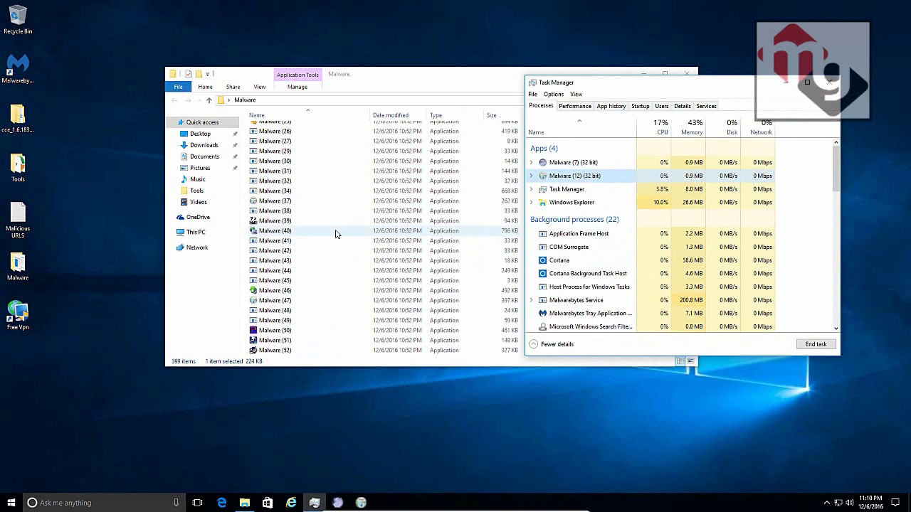
{"action": "scroll", "coordinate": [340, 260], "scroll_direction": "down", "scroll_amount": 3}
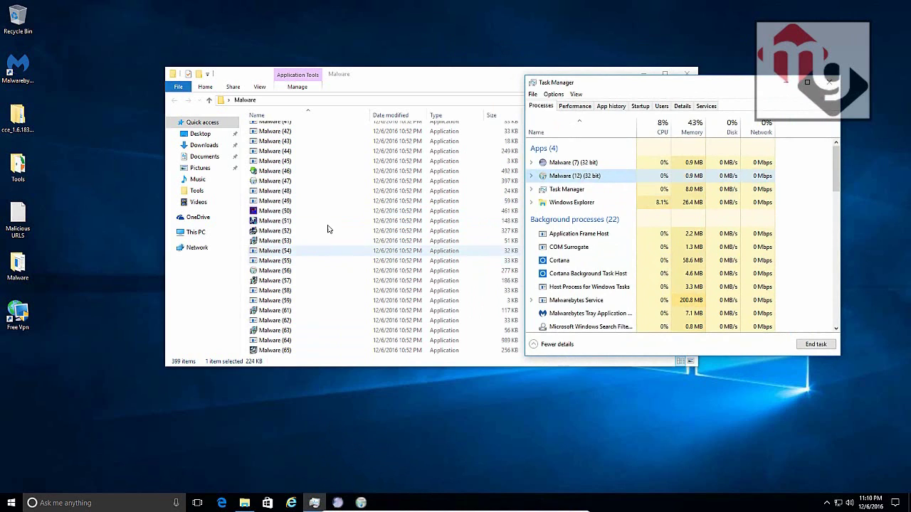
{"action": "double_click", "coordinate": [317, 211]}
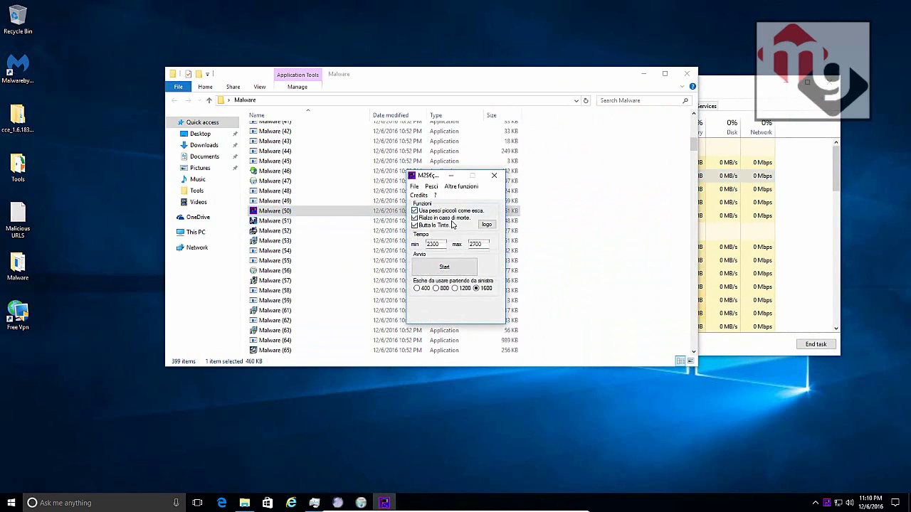
{"action": "left_click", "coordinate": [494, 176]}
Step: Run the Malware (52) sample and check Task Manager for a matching process
{"action": "double_click", "coordinate": [274, 231]}
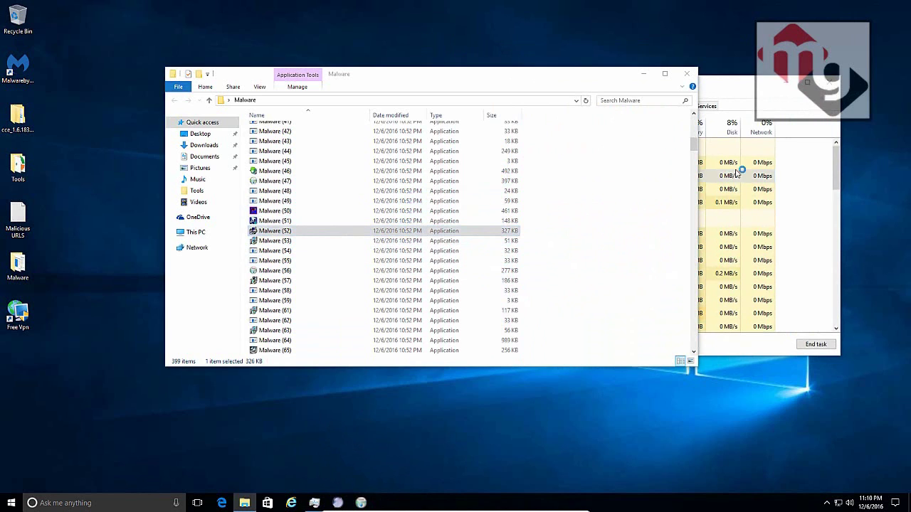
{"action": "left_click", "coordinate": [808, 114]}
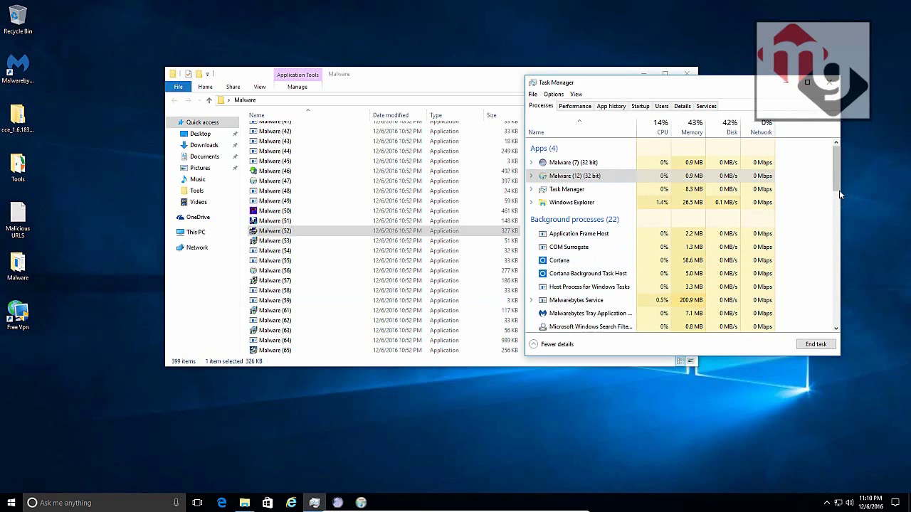
{"action": "left_click_drag", "start_coordinate": [838, 178], "coordinate": [821, 163]}
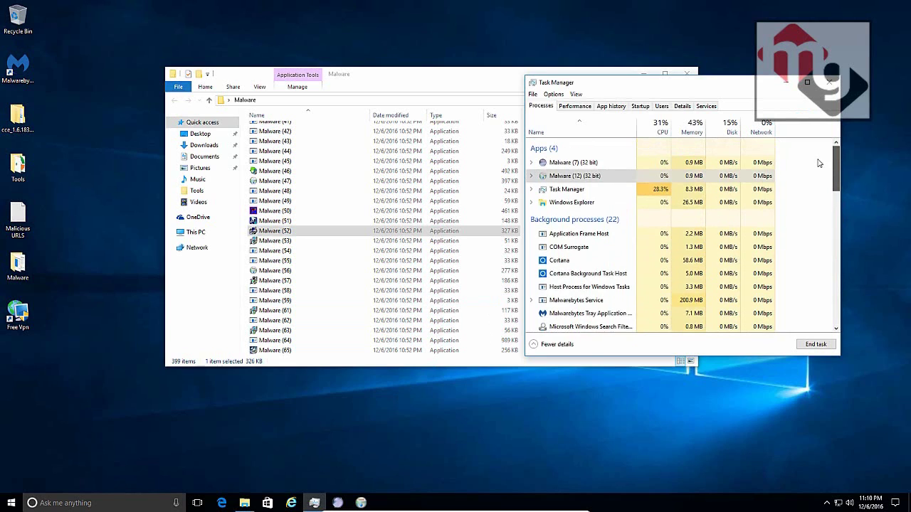
Step: Run the Malware (106) sample, decline firewall access for LAN Chat and close its window
{"action": "scroll", "coordinate": [306, 274], "scroll_direction": "down", "scroll_amount": 8}
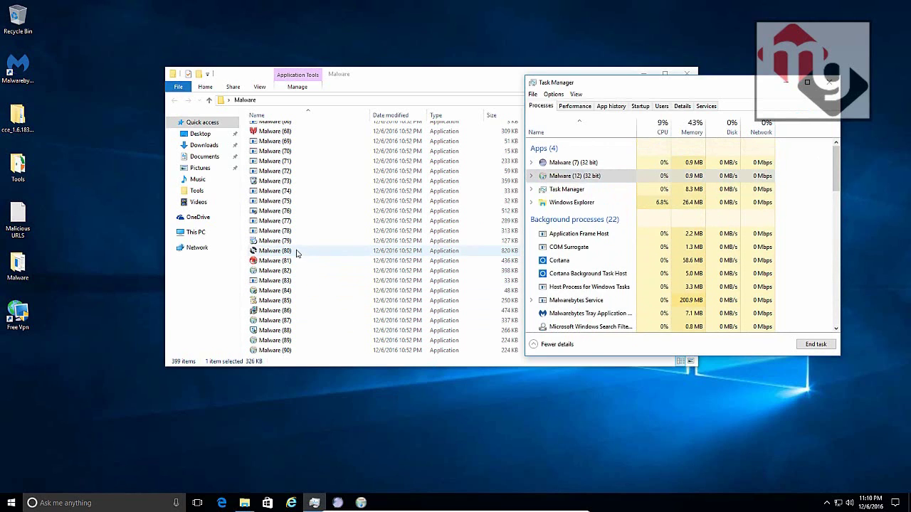
{"action": "scroll", "coordinate": [292, 260], "scroll_direction": "down", "scroll_amount": 6}
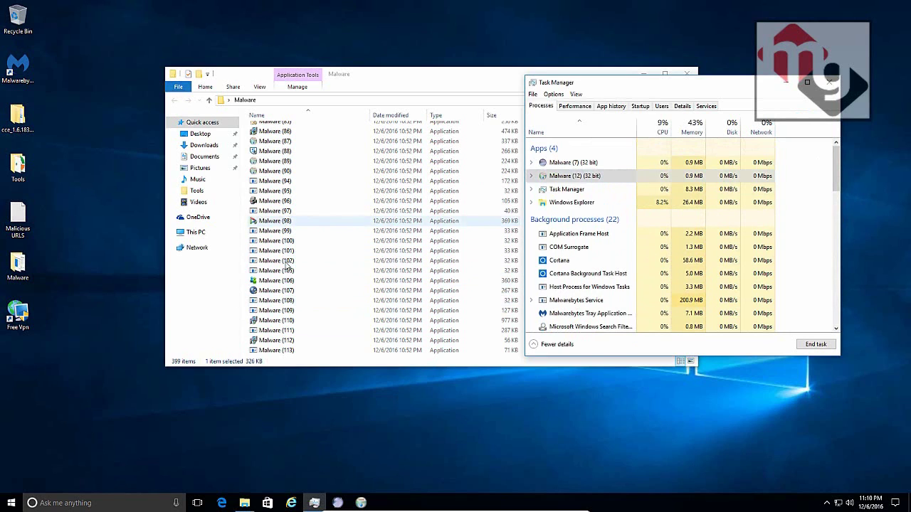
{"action": "left_click", "coordinate": [287, 282]}
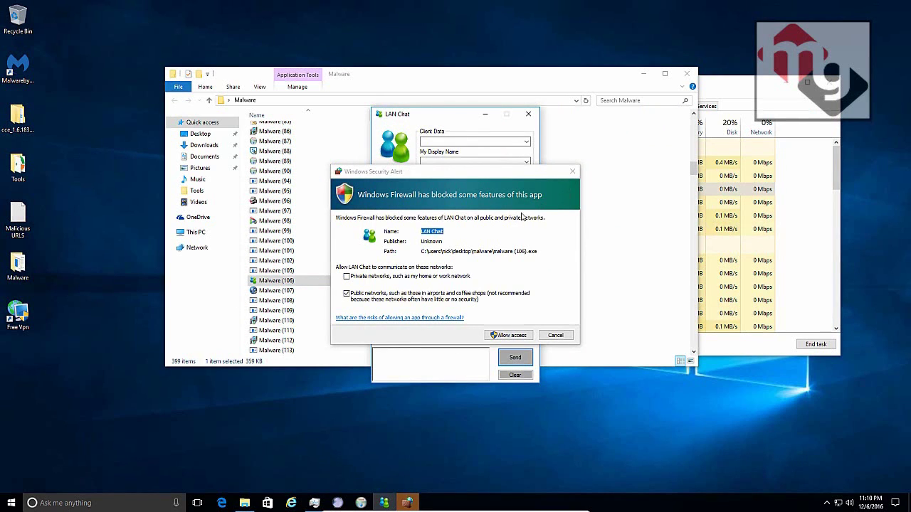
{"action": "left_click", "coordinate": [554, 335]}
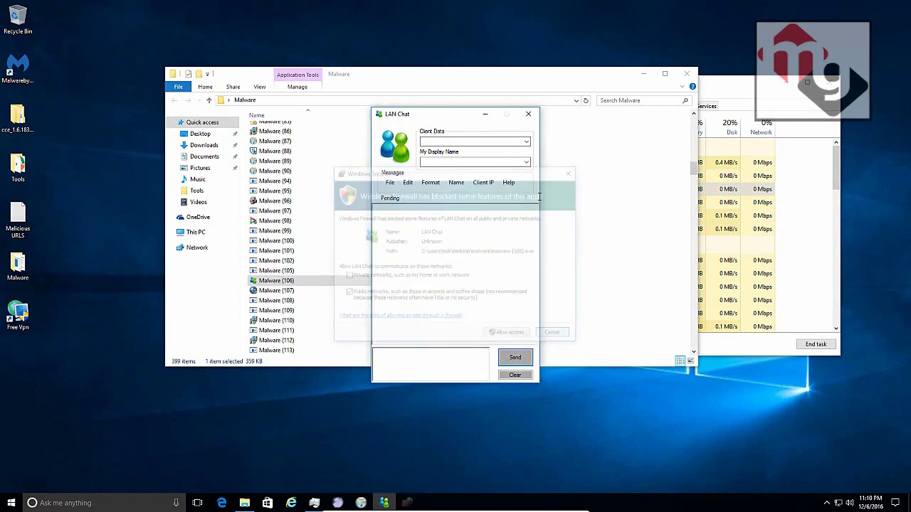
{"action": "left_click", "coordinate": [529, 116]}
Step: Run the Malware (119) sample, allow it to make changes and check the running processes in Task Manager
{"action": "scroll", "coordinate": [277, 299], "scroll_direction": "down", "scroll_amount": 7}
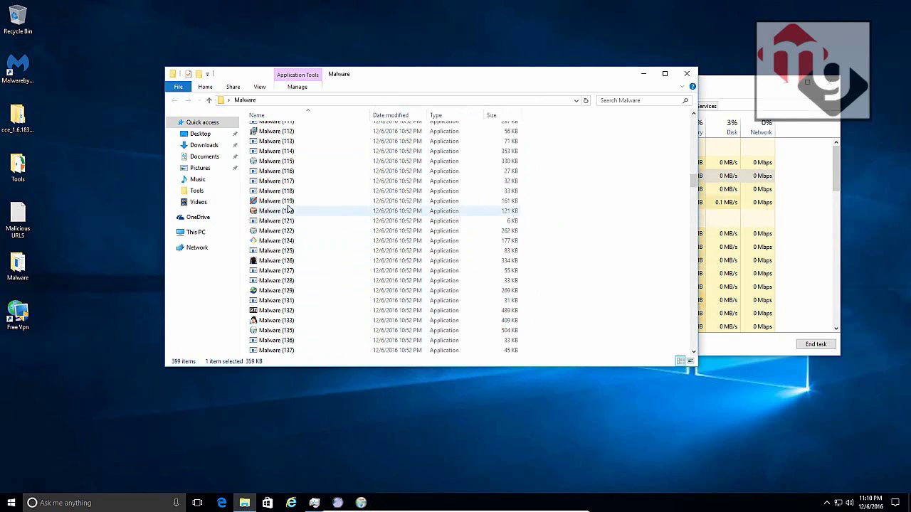
{"action": "left_click", "coordinate": [289, 203]}
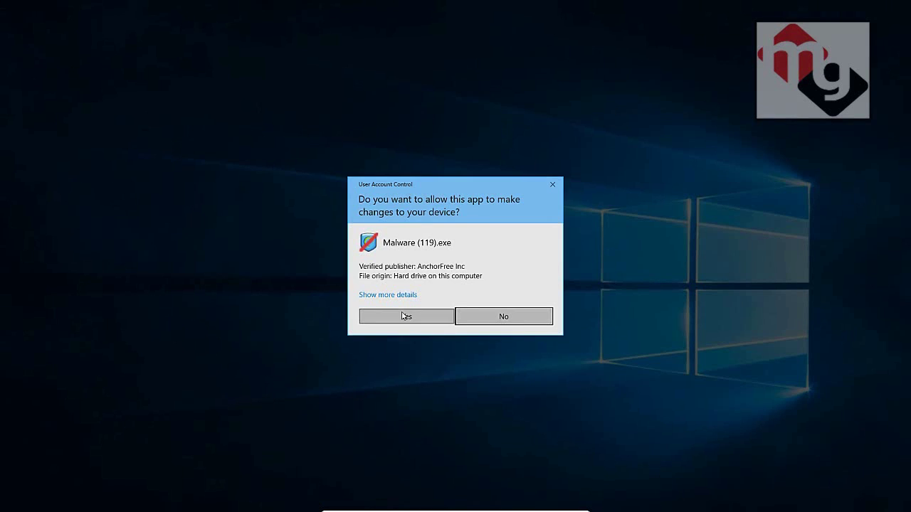
{"action": "left_click", "coordinate": [406, 315]}
{"action": "left_click", "coordinate": [795, 178]}
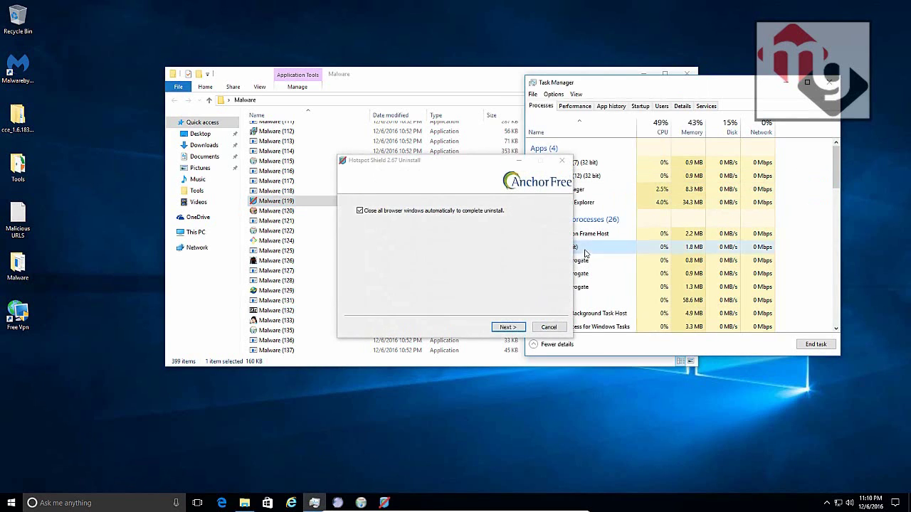
Step: Start the Hotspot Shield 2.67 uninstall, keeping the option to close all browser windows automatically
{"action": "left_click", "coordinate": [507, 329]}
{"action": "left_click", "coordinate": [507, 329]}
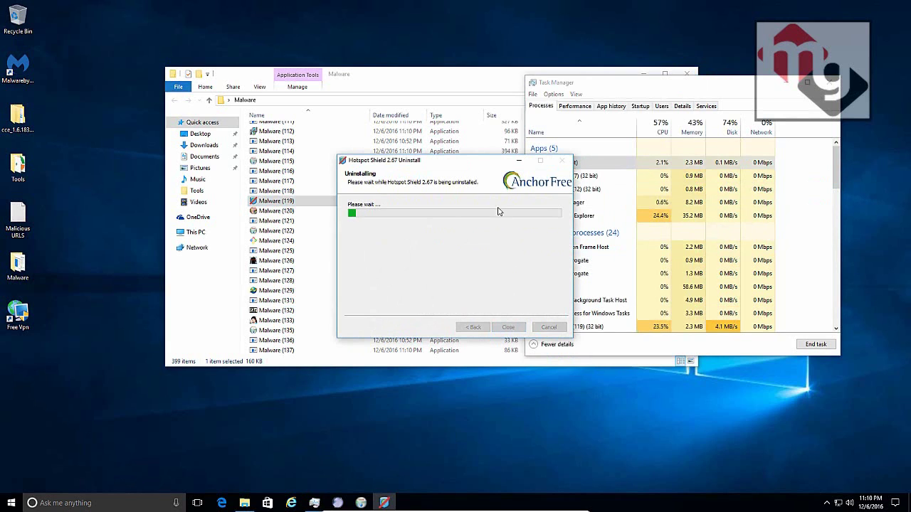
Step: Run the Malware (126) sample, allow it to make changes and start its Fahrenheit Indigo Prophecy Remastered update installation in the default folder
{"action": "left_click", "coordinate": [299, 321]}
{"action": "double_click", "coordinate": [282, 262]}
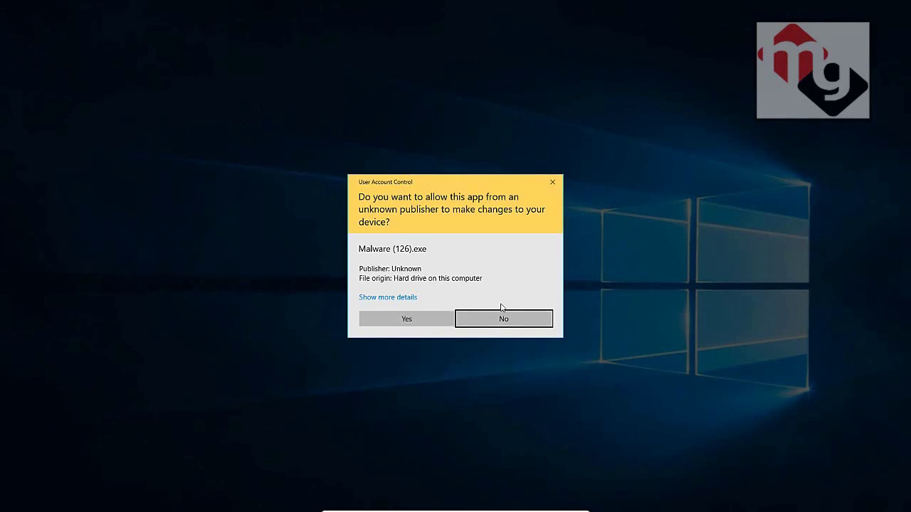
{"action": "left_click", "coordinate": [410, 324]}
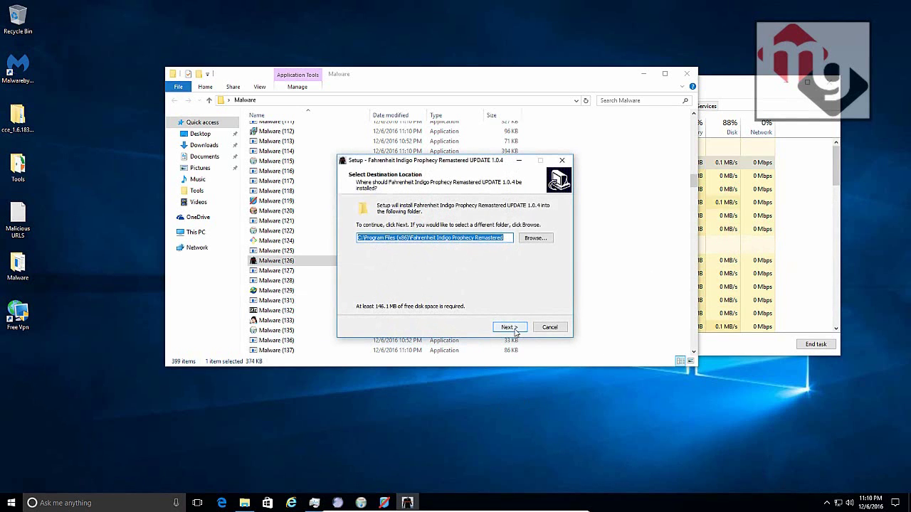
{"action": "left_click", "coordinate": [514, 330]}
{"action": "left_click", "coordinate": [513, 328]}
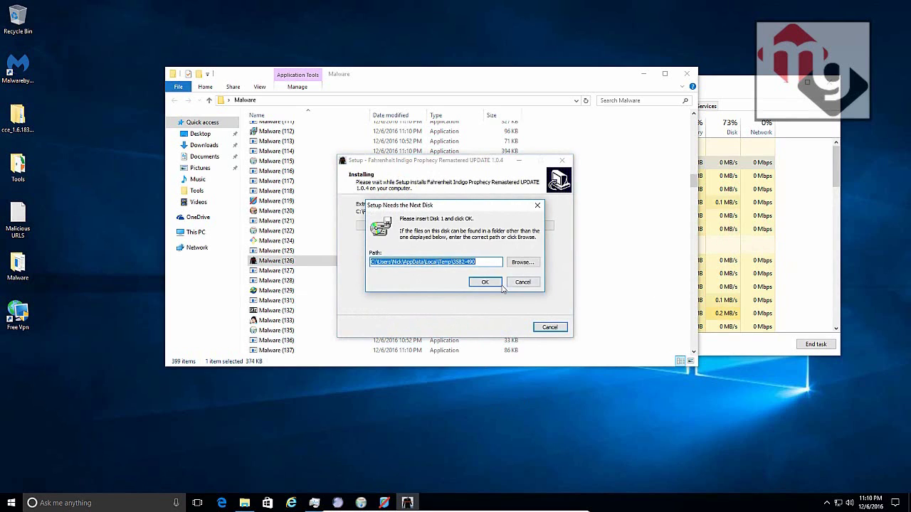
Step: Try to continue the installation with the default disk path, then cancel the disk request and the setup
{"action": "left_click", "coordinate": [487, 284]}
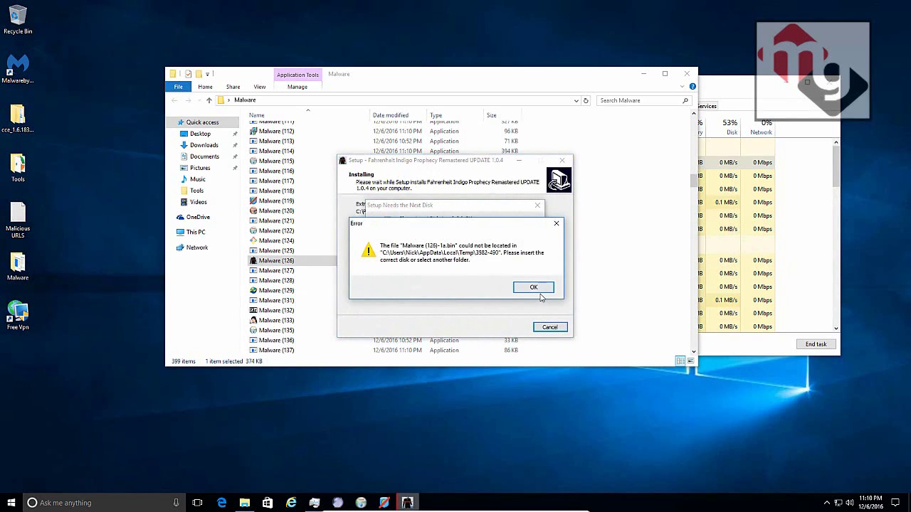
{"action": "left_click", "coordinate": [534, 288]}
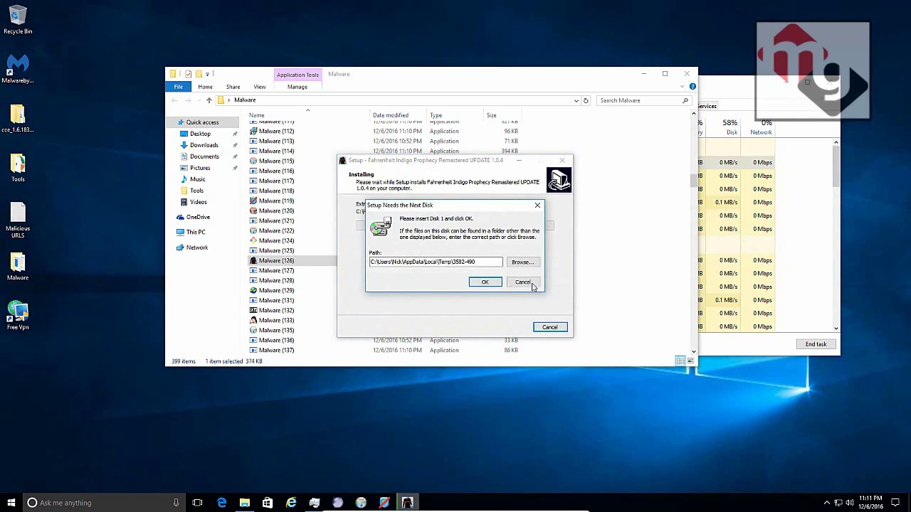
{"action": "left_click", "coordinate": [523, 283]}
{"action": "left_click", "coordinate": [488, 296]}
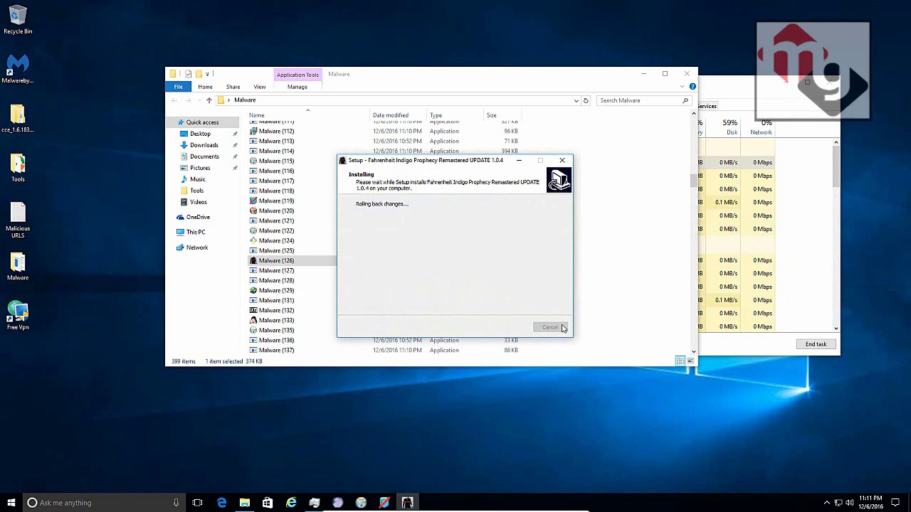
Step: Run the Malware (133) sample and close the Microsoft Edge window it opens
{"action": "left_click", "coordinate": [292, 321]}
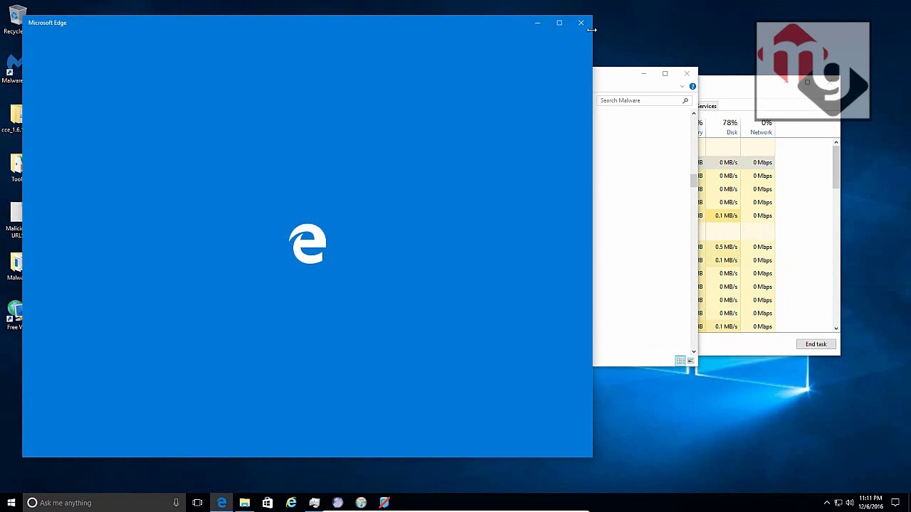
{"action": "left_click", "coordinate": [581, 24]}
Step: Run the Malware (259) and Malware (257) samples, allowing Malware (257) to make changes to the device
{"action": "left_click_drag", "start_coordinate": [694, 184], "coordinate": [694, 247]}
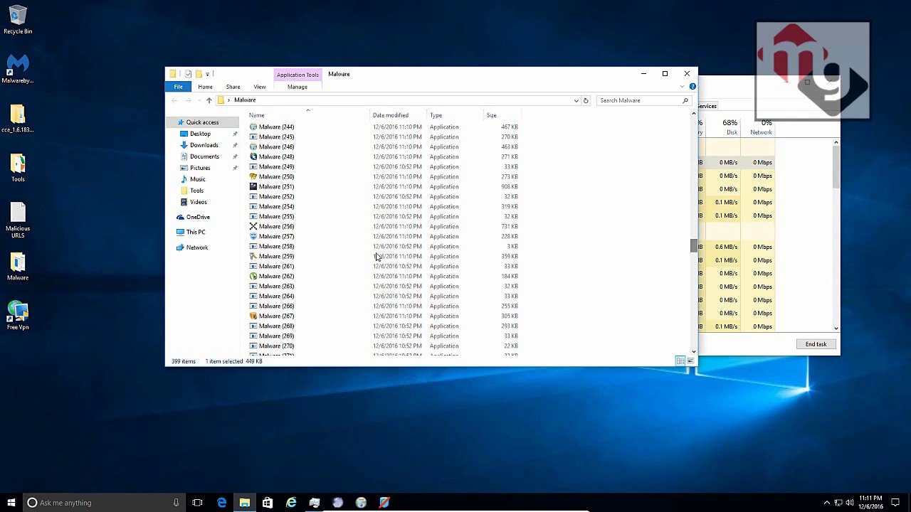
{"action": "left_click", "coordinate": [281, 258]}
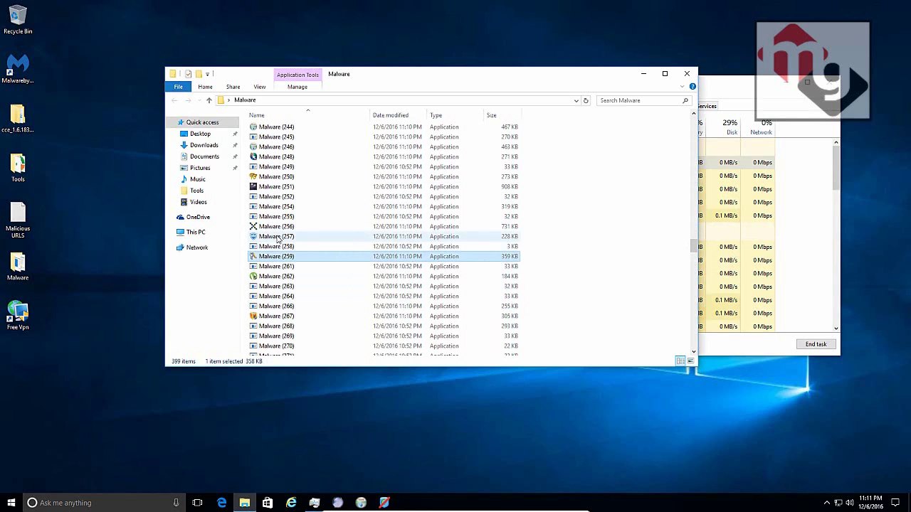
{"action": "left_click", "coordinate": [411, 238]}
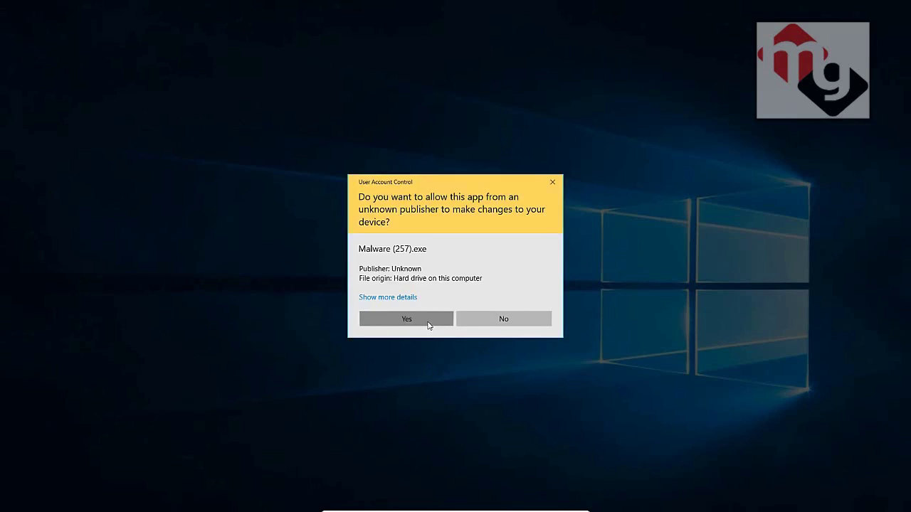
{"action": "left_click", "coordinate": [430, 325]}
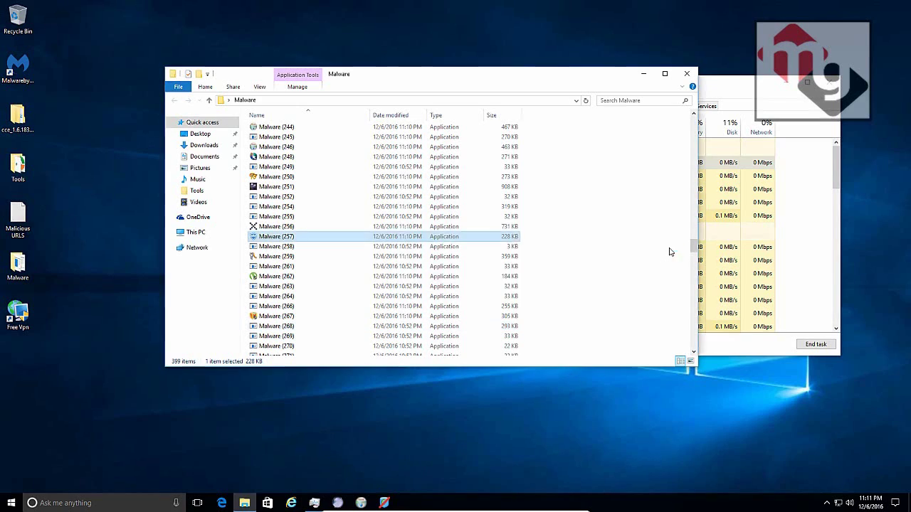
{"action": "left_click", "coordinate": [536, 287]}
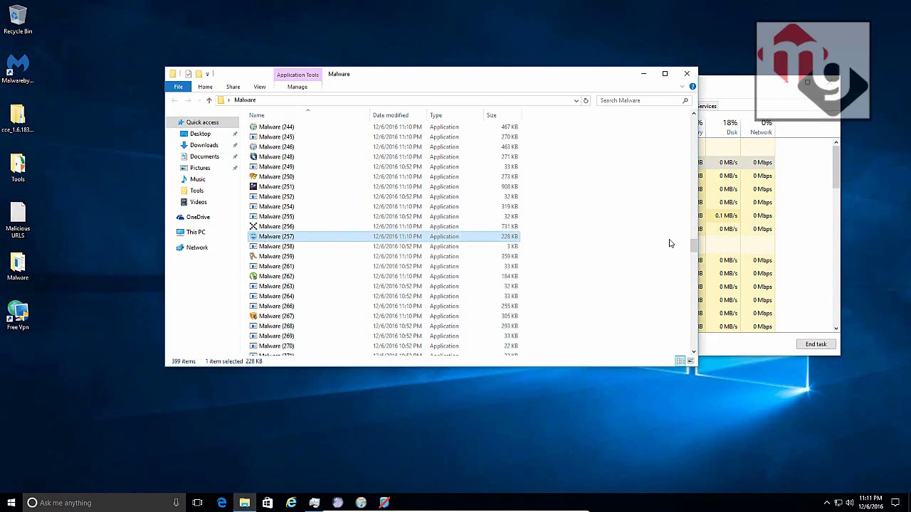
Step: Run the Malware (286) sample and check Task Manager for its process
{"action": "left_click_drag", "start_coordinate": [694, 246], "coordinate": [695, 259]}
{"action": "double_click", "coordinate": [276, 266]}
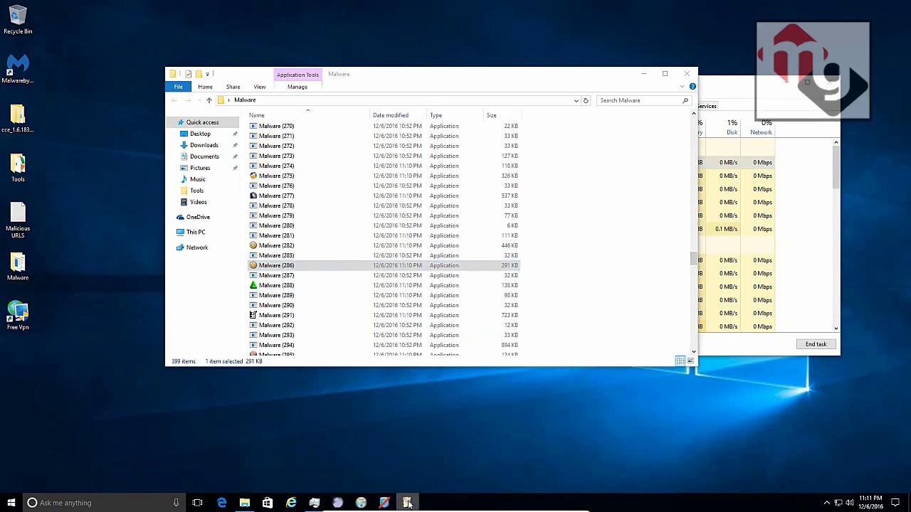
{"action": "left_click", "coordinate": [826, 227]}
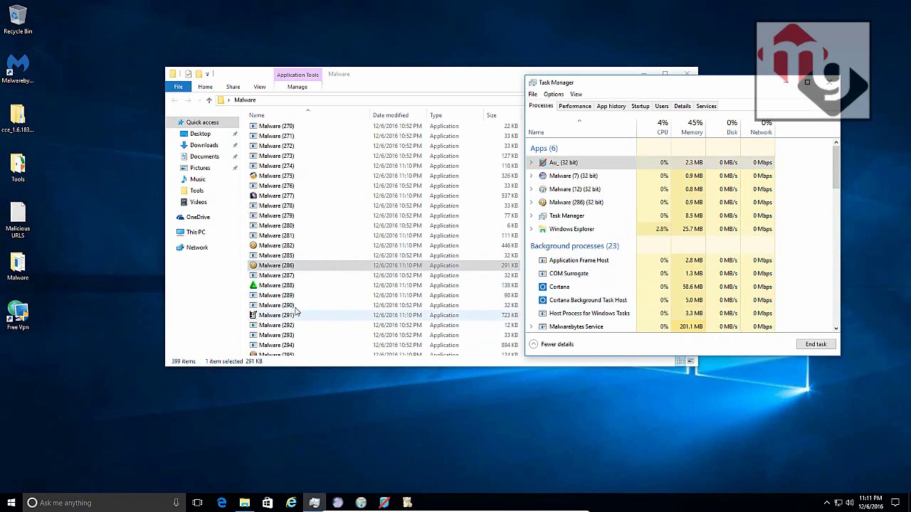
Step: Move the Malware folder window aside, run the Malware (280) sample and dismiss the .NET Framework 3.5 installation prompt
{"action": "left_click_drag", "start_coordinate": [439, 82], "coordinate": [388, 67]}
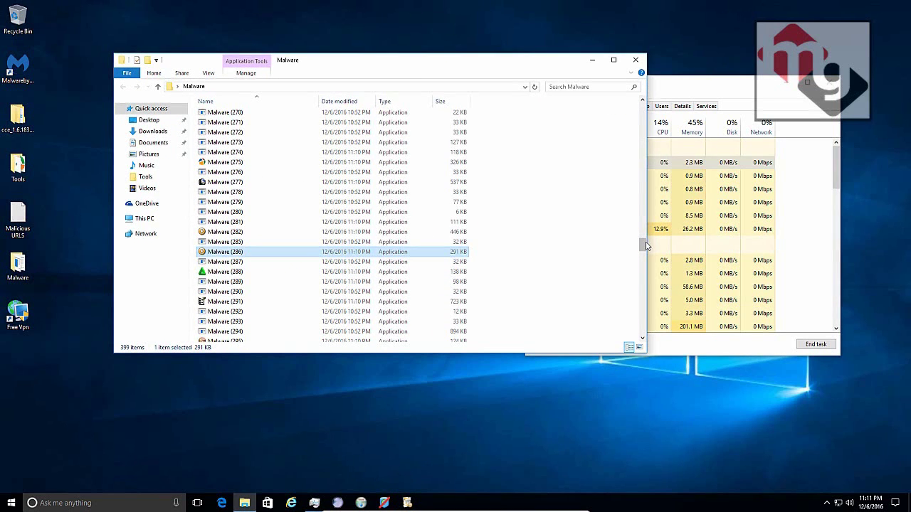
{"action": "left_click", "coordinate": [255, 212]}
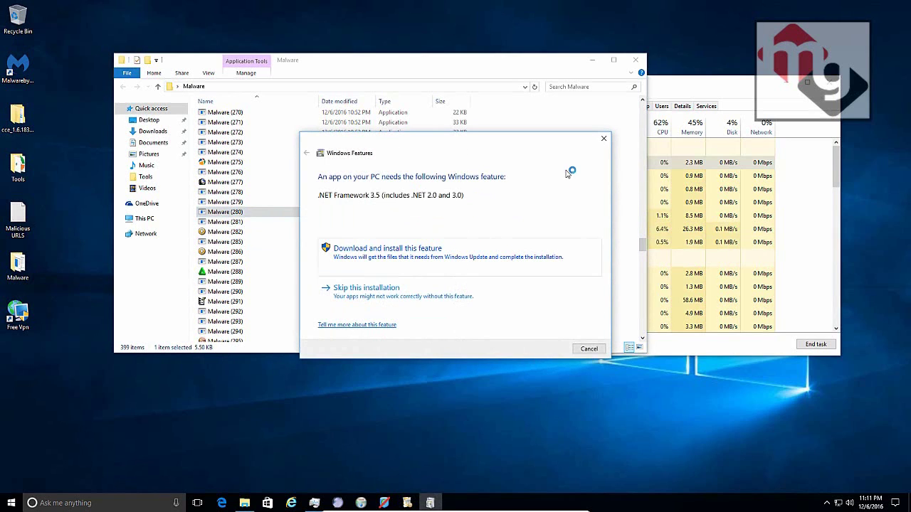
{"action": "left_click", "coordinate": [602, 142]}
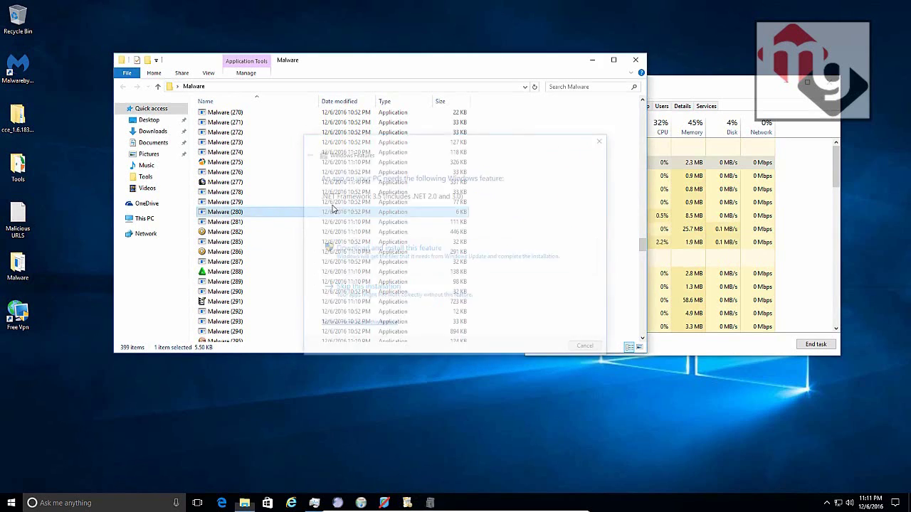
Step: Run the Malware (275) sample and look through the running apps and background processes in Task Manager
{"action": "left_click", "coordinate": [240, 163]}
{"action": "double_click", "coordinate": [241, 163]}
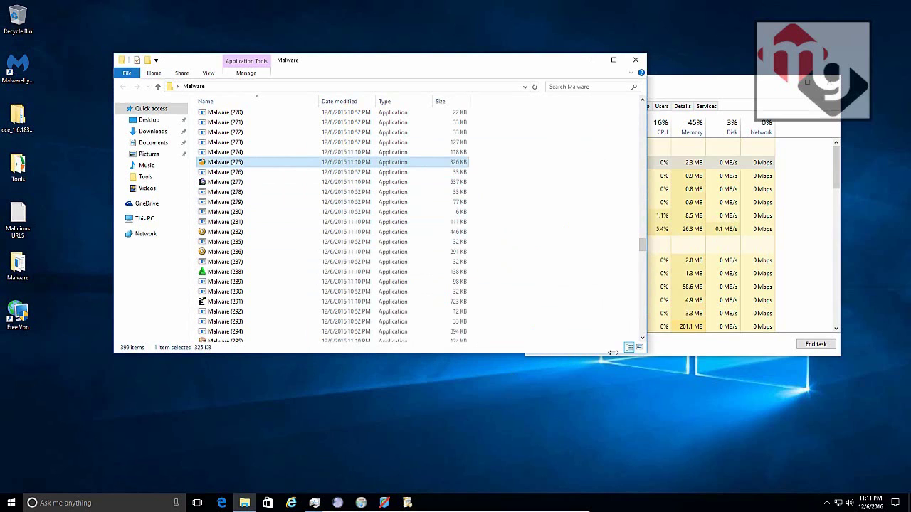
{"action": "left_click", "coordinate": [836, 182]}
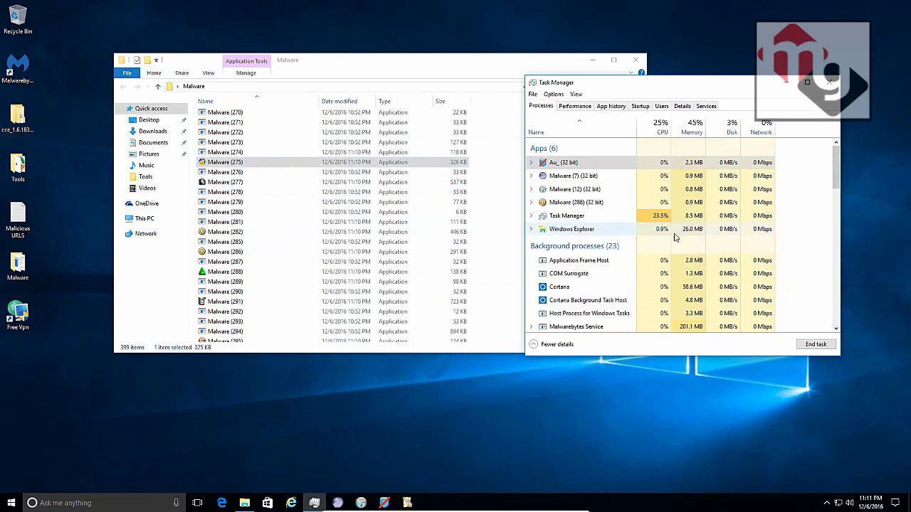
{"action": "scroll", "coordinate": [276, 275], "scroll_direction": "down", "scroll_amount": 3}
{"action": "scroll", "coordinate": [276, 275], "scroll_direction": "down", "scroll_amount": 3}
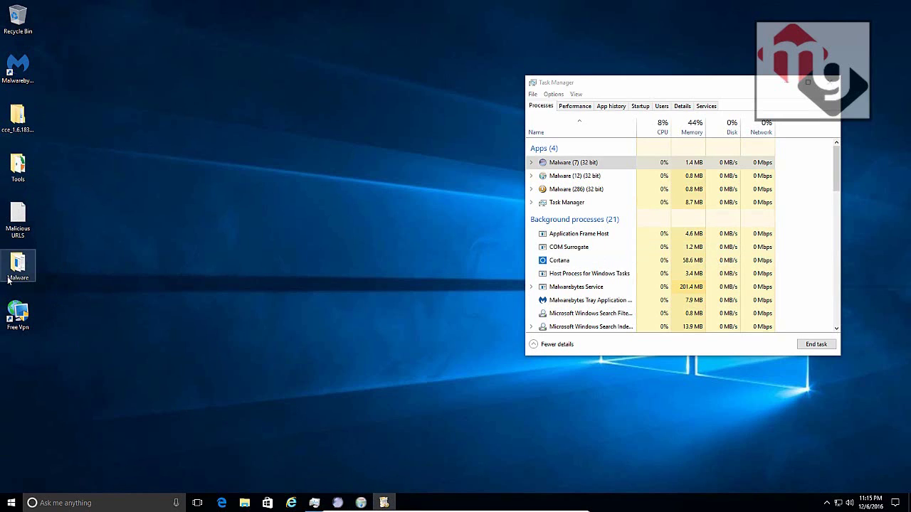
Step: Open the Tools folder on the desktop and try to launch hitmanpro_x64
{"action": "double_click", "coordinate": [17, 165]}
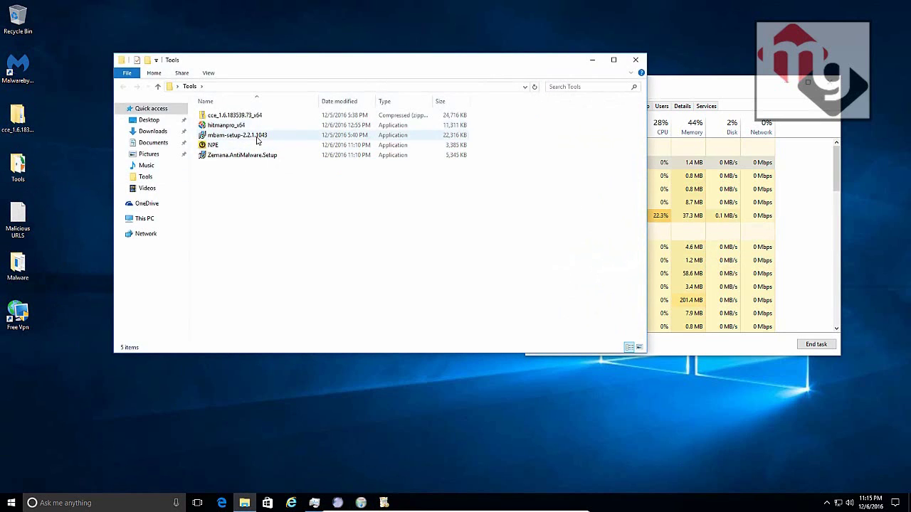
{"action": "left_click", "coordinate": [250, 129]}
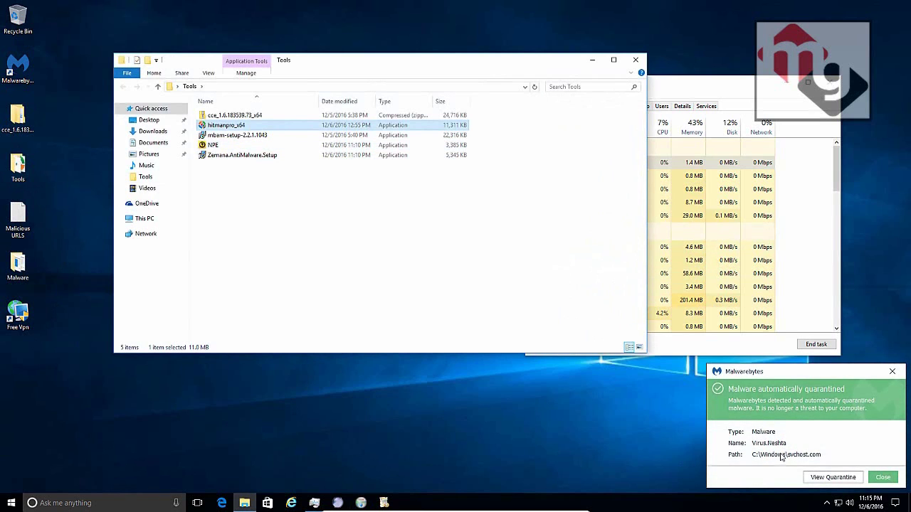
{"action": "double_click", "coordinate": [261, 126]}
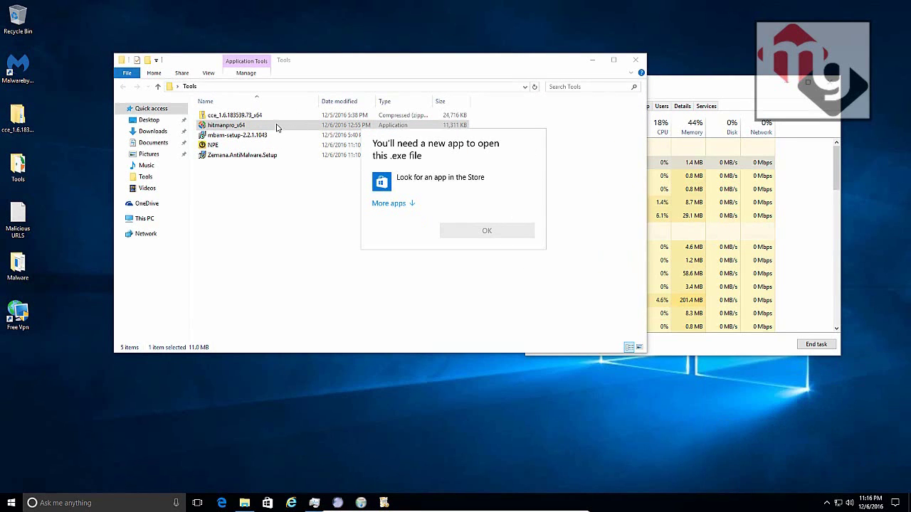
{"action": "left_click", "coordinate": [278, 128]}
Step: Run hitmanpro_x64 as administrator and allow it to make changes to the device
{"action": "right_click", "coordinate": [280, 127]}
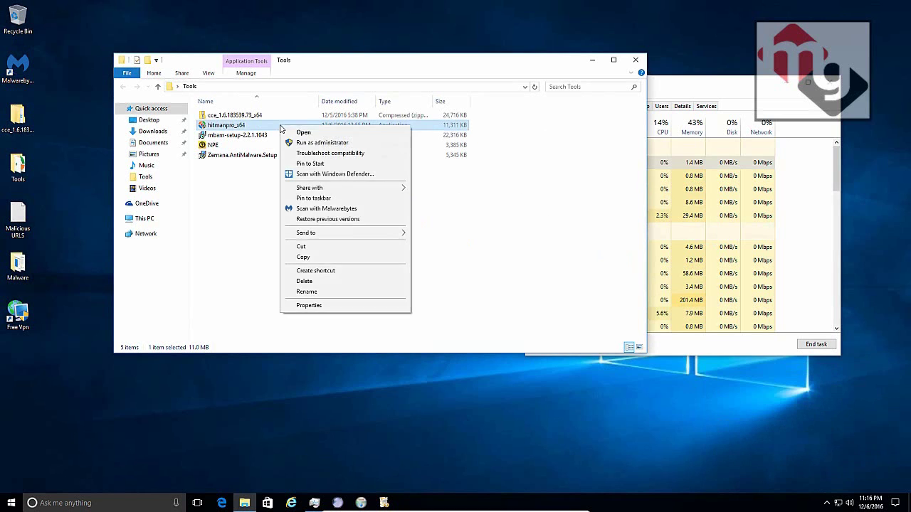
{"action": "left_click", "coordinate": [291, 140]}
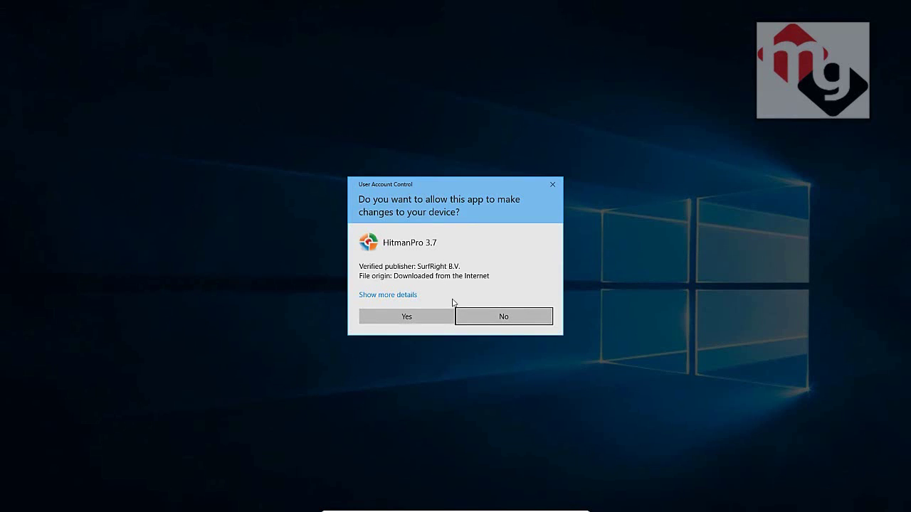
{"action": "left_click", "coordinate": [415, 314]}
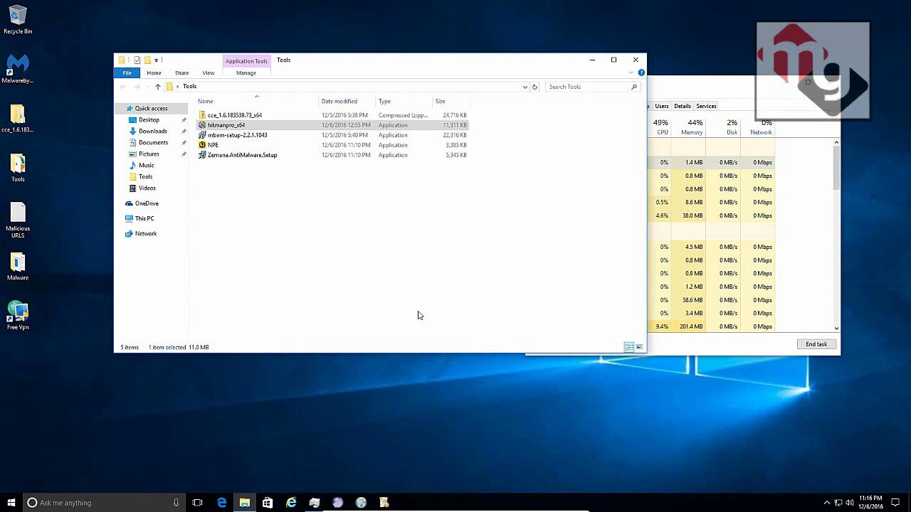
Step: Accept the HitmanPro license terms, choose to perform only a one-time scan and start scanning
{"action": "left_click", "coordinate": [534, 367]}
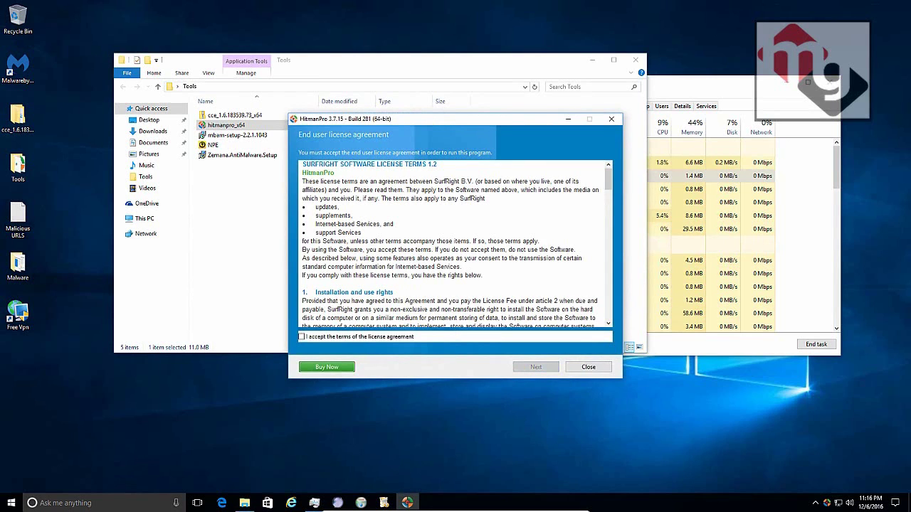
{"action": "left_click", "coordinate": [303, 338]}
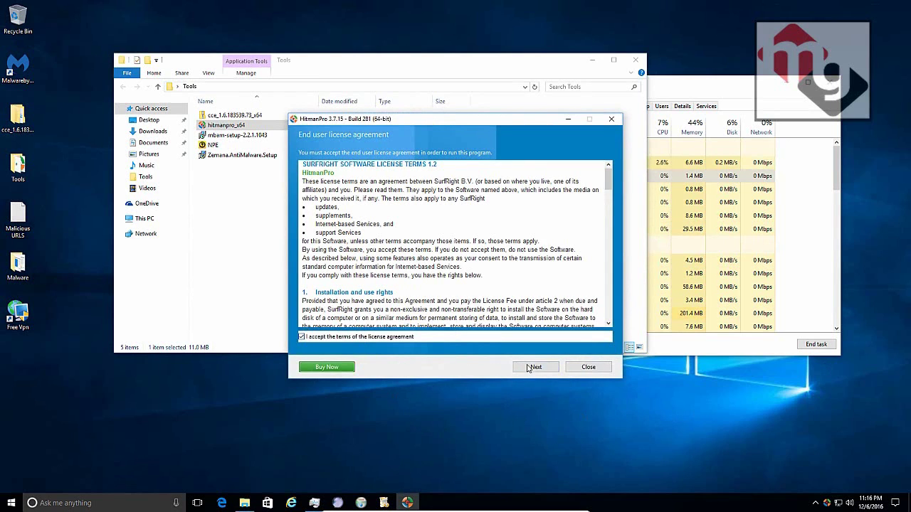
{"action": "left_click", "coordinate": [536, 367]}
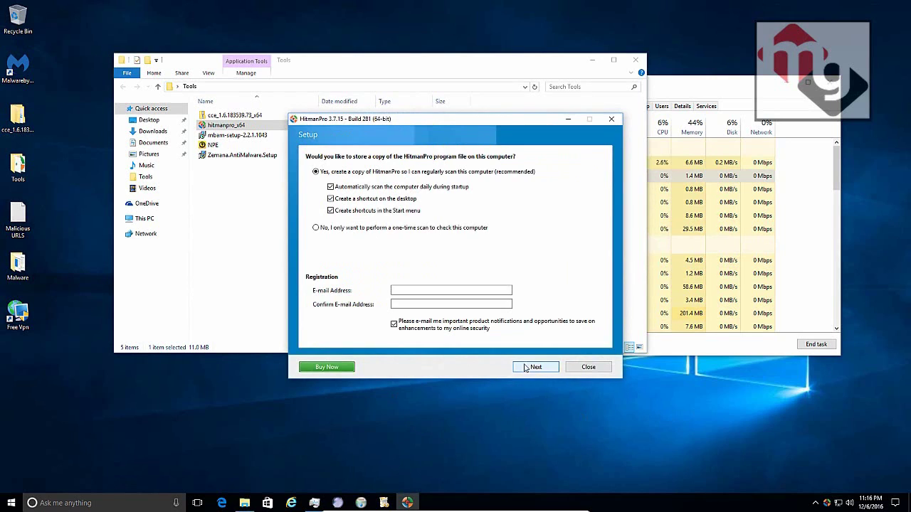
{"action": "left_click", "coordinate": [317, 229]}
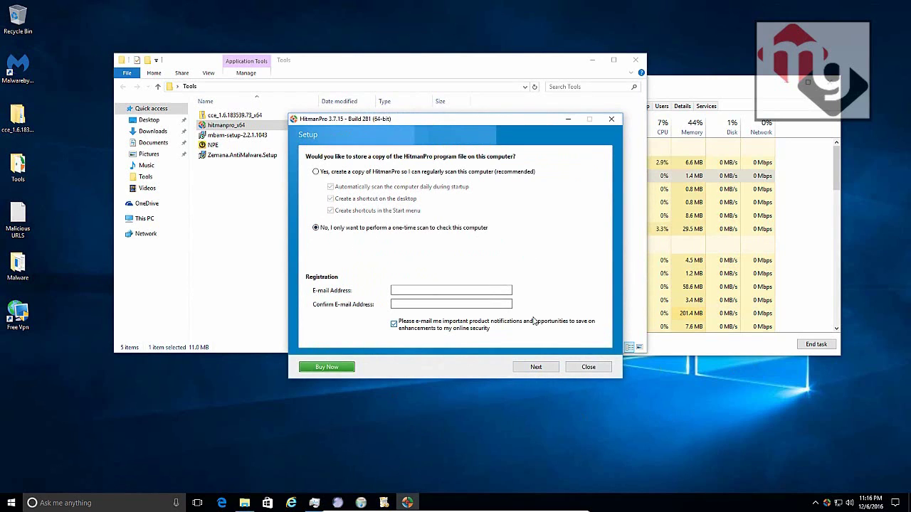
{"action": "left_click", "coordinate": [536, 368]}
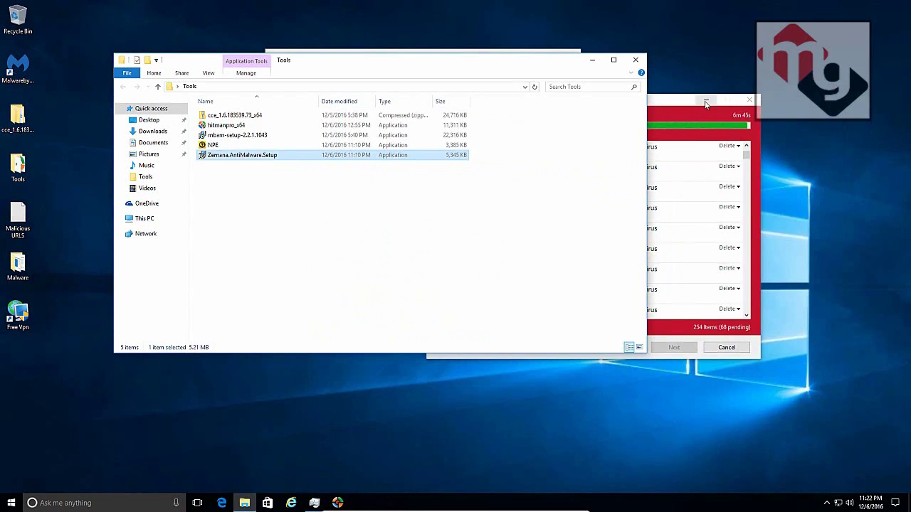
Step: Bring the HitmanPro scan forward and examine the detection names of the infected OneDrive files
{"action": "left_click", "coordinate": [680, 104]}
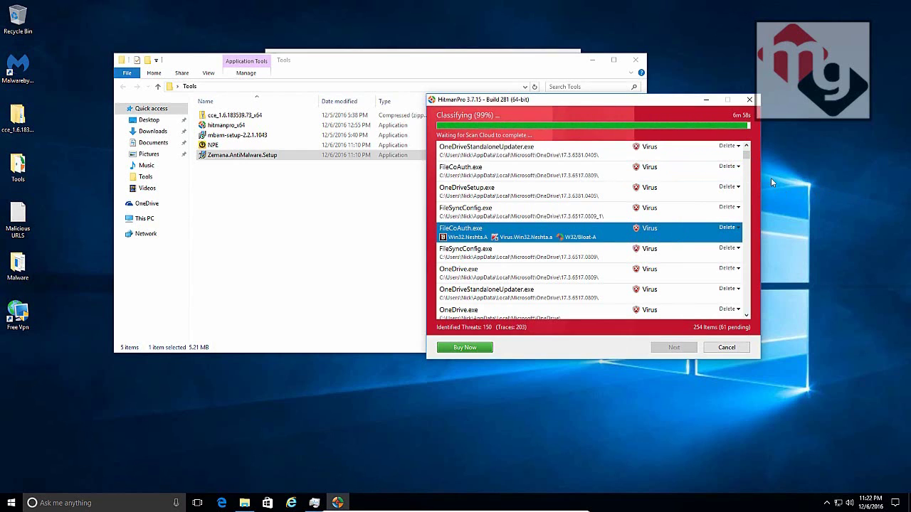
{"action": "mouse_move", "coordinate": [746, 154]}
{"action": "left_mouse_down"}
{"action": "mouse_move", "coordinate": [747, 171]}
{"action": "mouse_move", "coordinate": [747, 154]}
{"action": "left_mouse_up"}
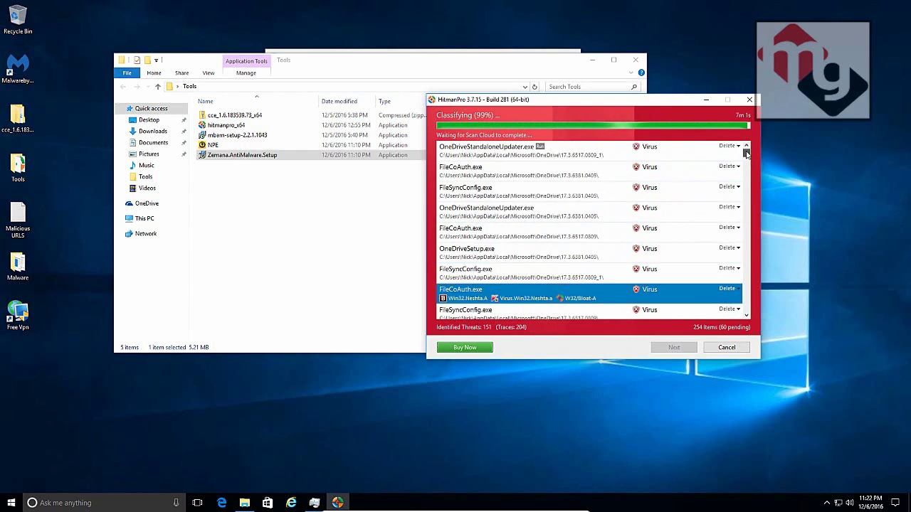
{"action": "left_click", "coordinate": [530, 176]}
{"action": "left_click", "coordinate": [504, 153]}
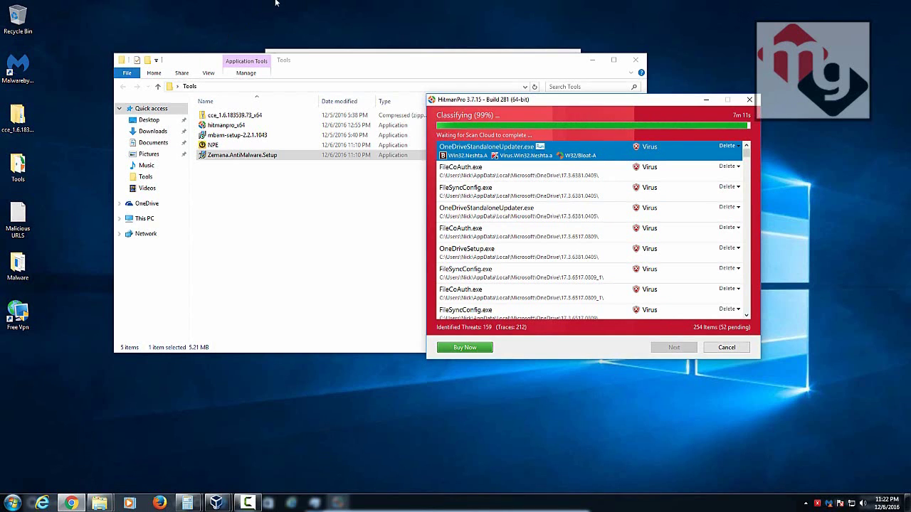
Step: Try to launch Zemana.AntiMalware.Setup from the Tools folder, dismiss the app prompt and return to the HitmanPro scan
{"action": "left_click", "coordinate": [280, 234]}
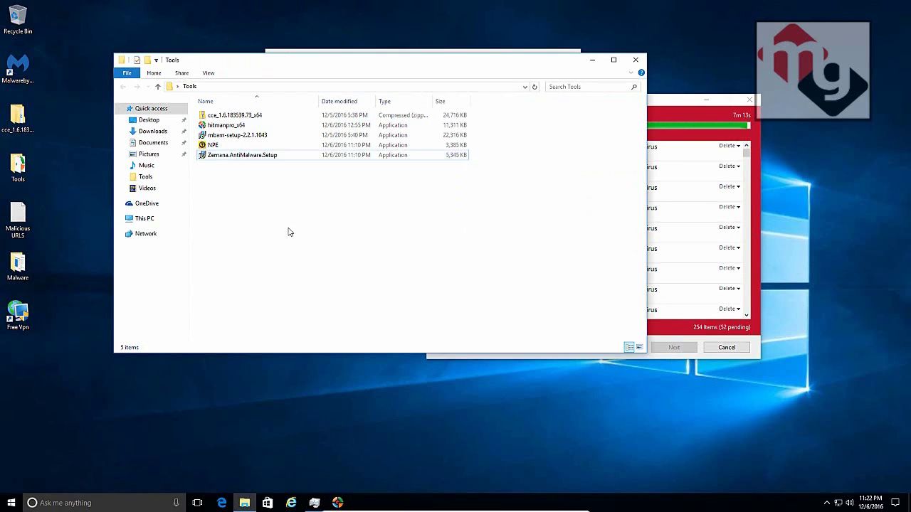
{"action": "double_click", "coordinate": [327, 155]}
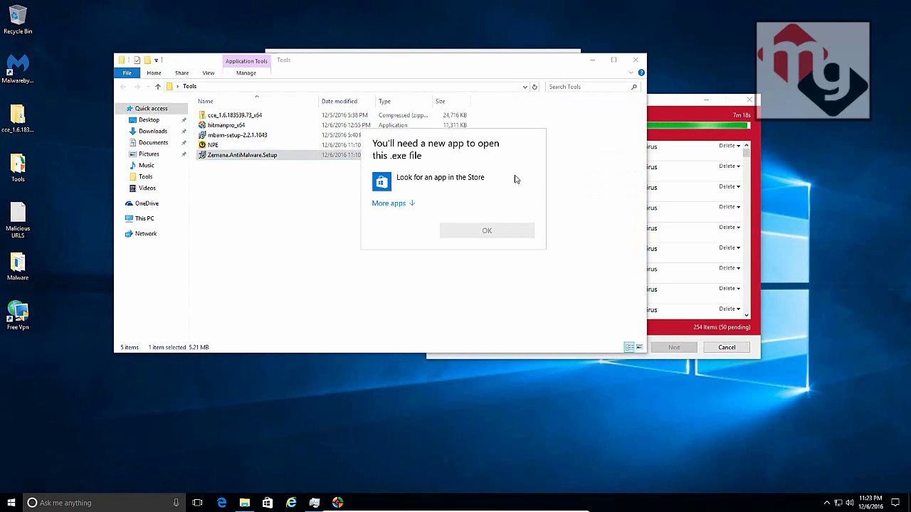
{"action": "left_click", "coordinate": [581, 174]}
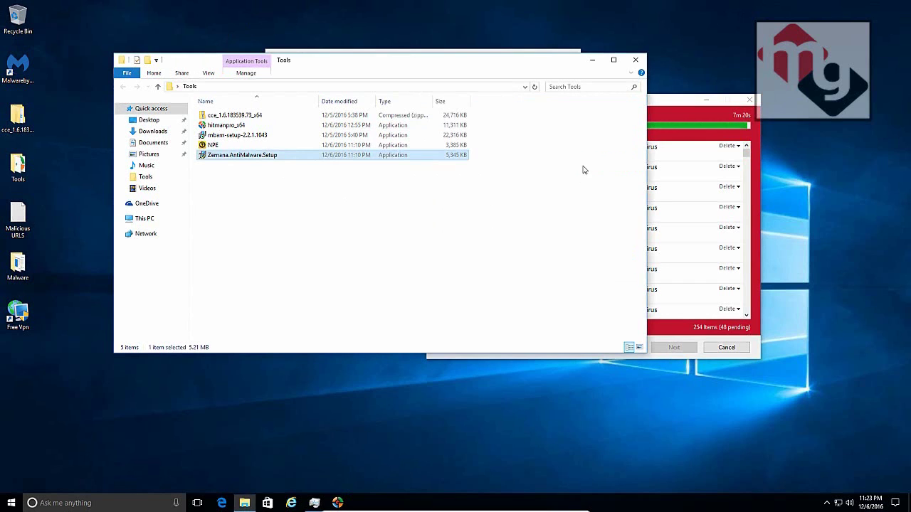
{"action": "left_click", "coordinate": [678, 106]}
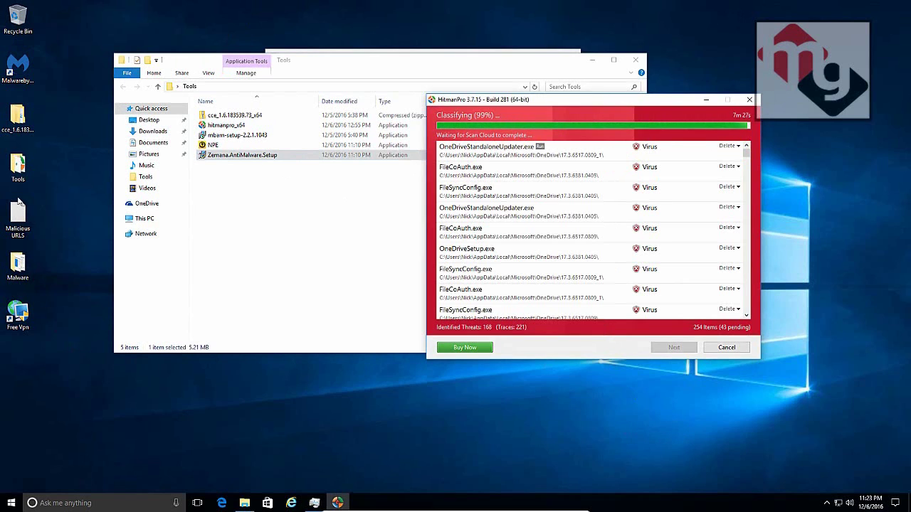
Step: Try the Malwarebytes desktop shortcut, dismiss the app prompt and open the Malwarebytes dashboard through its running tray program instead
{"action": "left_click", "coordinate": [16, 72]}
{"action": "double_click", "coordinate": [16, 72]}
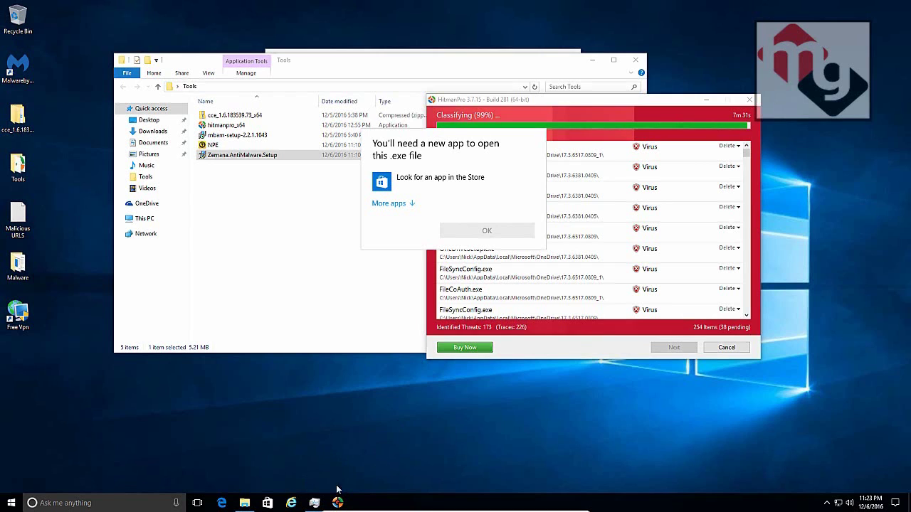
{"action": "left_click", "coordinate": [827, 504]}
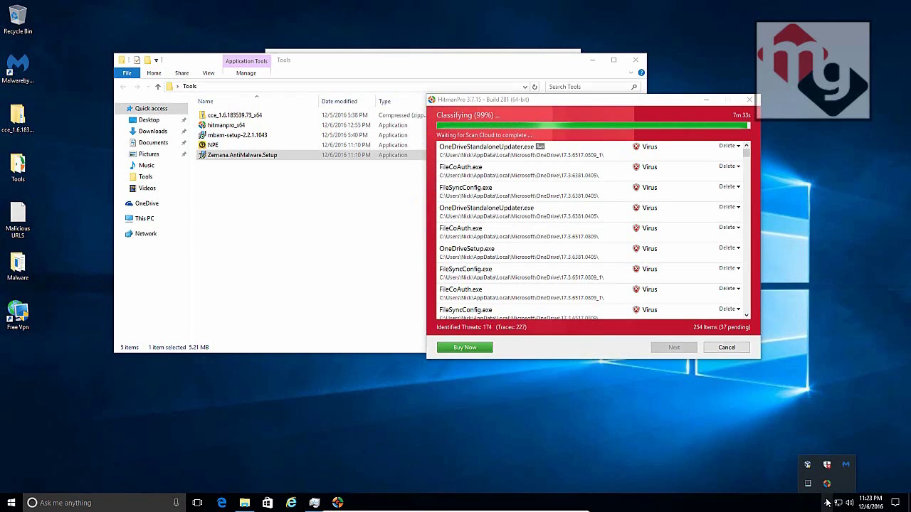
{"action": "right_click", "coordinate": [844, 466]}
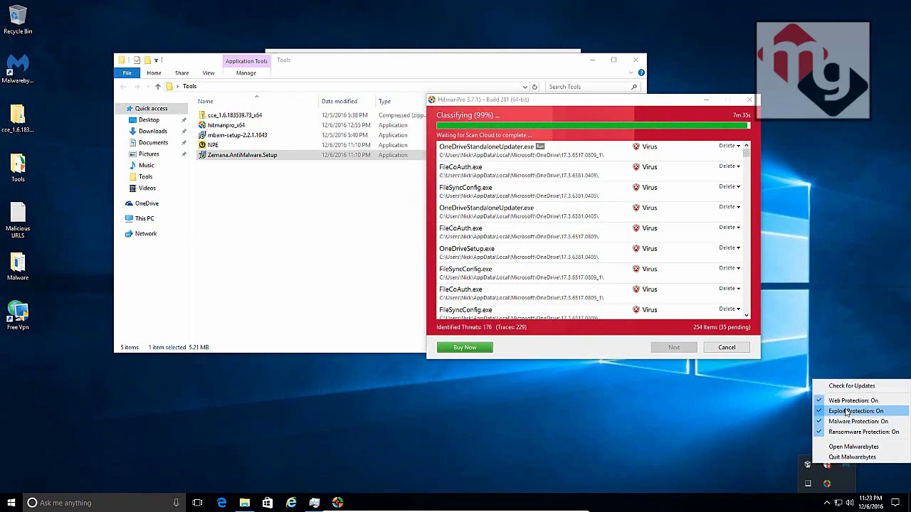
{"action": "left_click", "coordinate": [838, 458]}
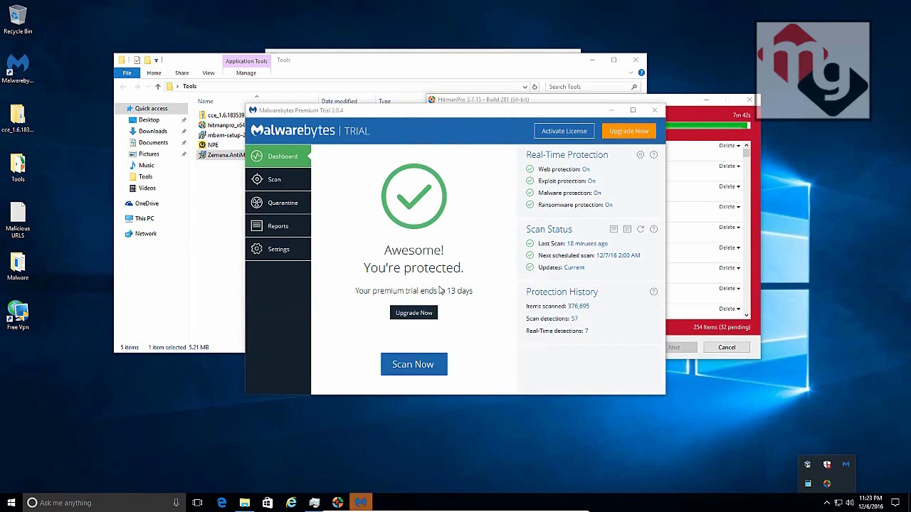
Step: Arrange the Malwarebytes and HitmanPro windows to compare the protection status with the detected threats
{"action": "left_click", "coordinate": [702, 106]}
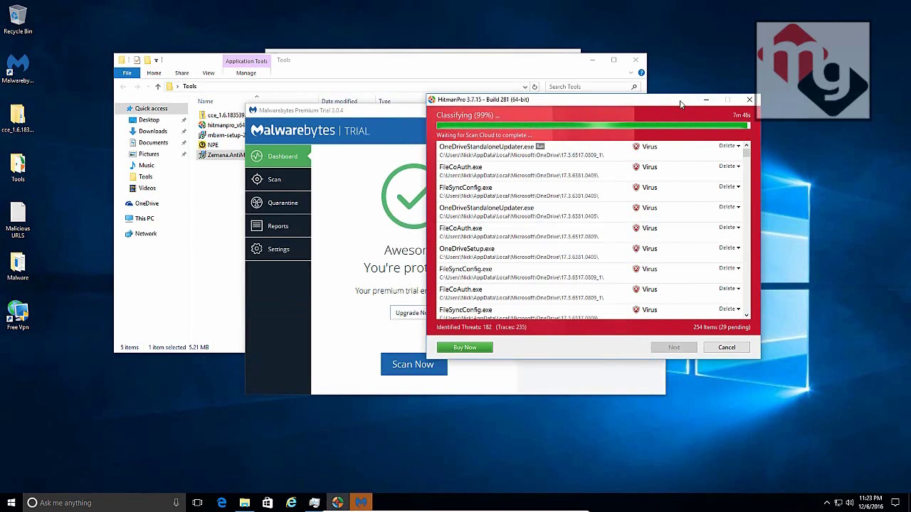
{"action": "left_click", "coordinate": [378, 110]}
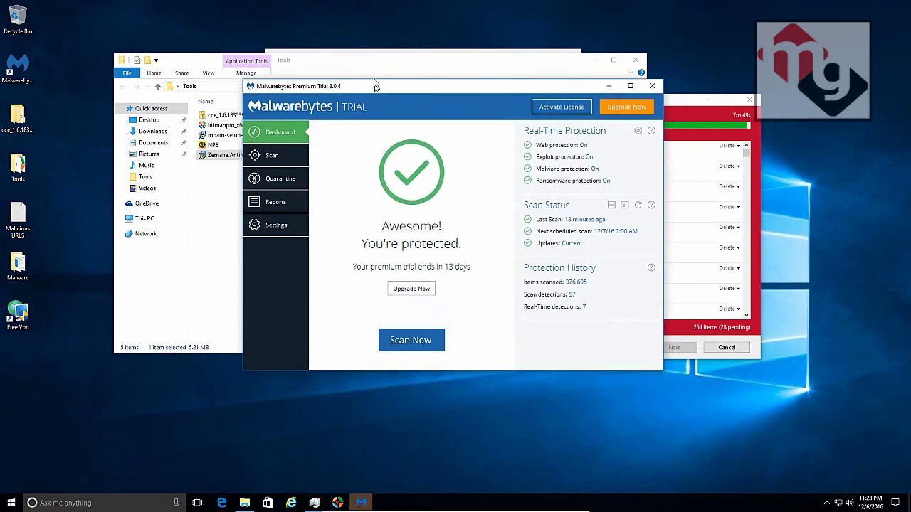
{"action": "left_click_drag", "start_coordinate": [378, 110], "coordinate": [376, 66]}
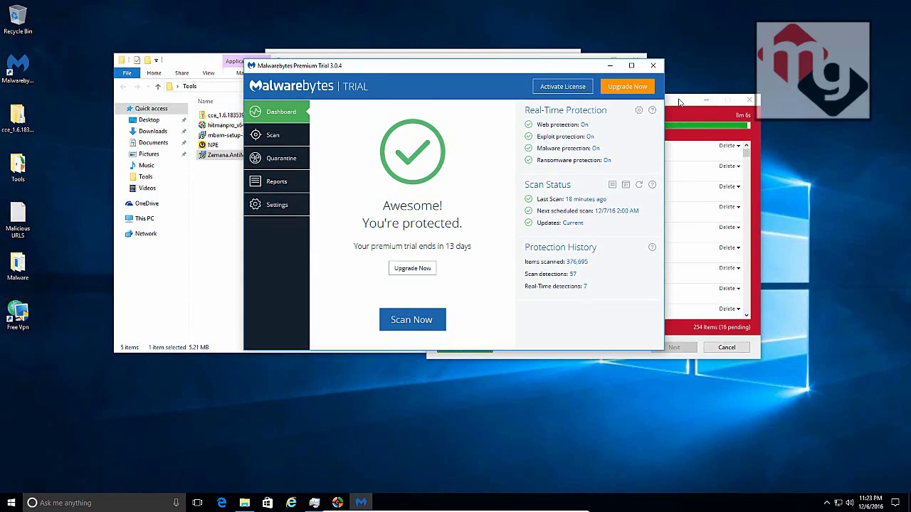
{"action": "left_click_drag", "start_coordinate": [679, 100], "coordinate": [716, 68]}
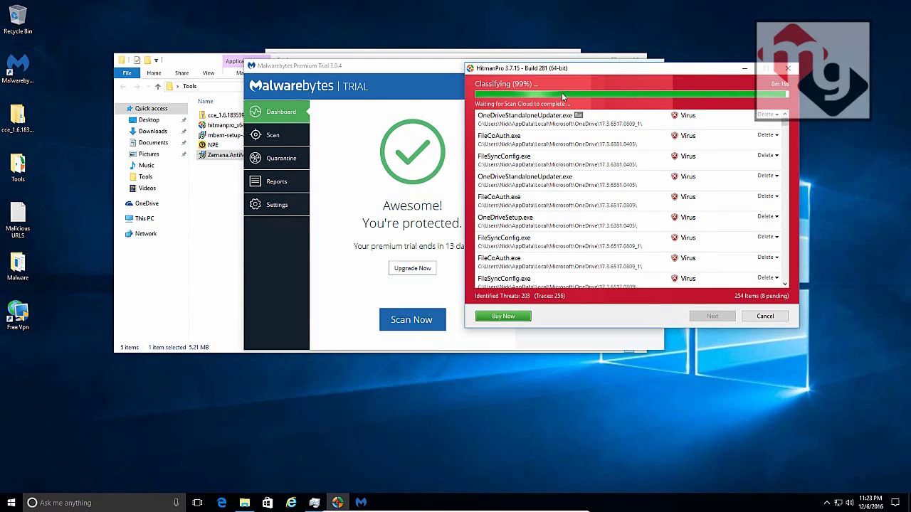
{"action": "left_click_drag", "start_coordinate": [598, 67], "coordinate": [594, 47]}
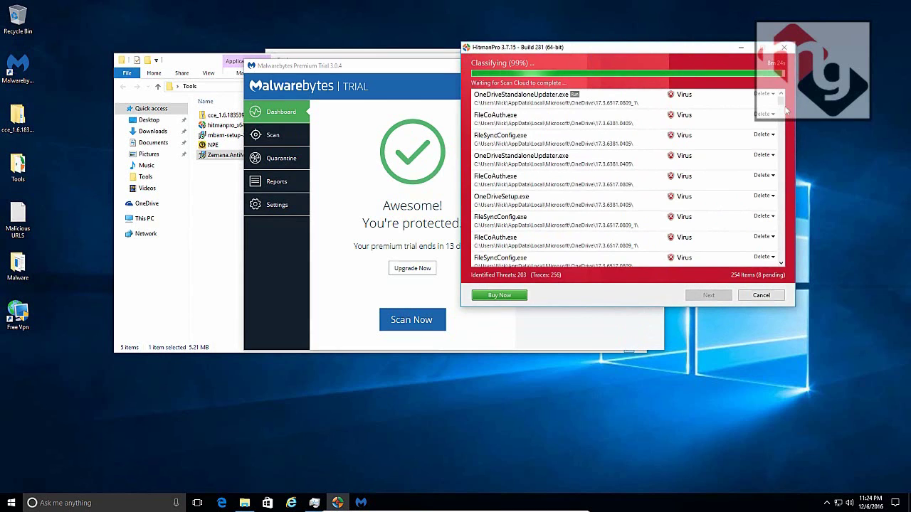
{"action": "mouse_move", "coordinate": [780, 103]}
{"action": "left_mouse_down"}
{"action": "mouse_move", "coordinate": [780, 115]}
{"action": "mouse_move", "coordinate": [781, 99]}
{"action": "left_mouse_up"}
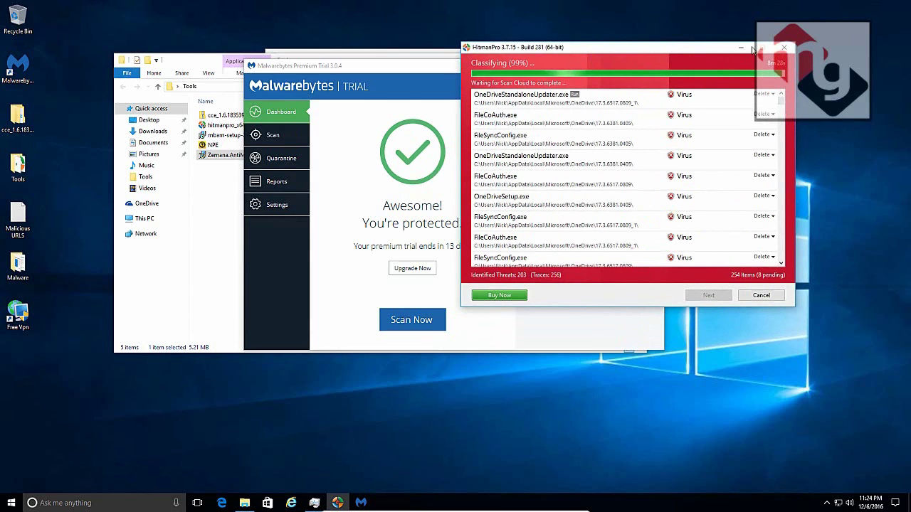
Step: Abort the HitmanPro scan and minimize its window, leaving the Malwarebytes dashboard in view
{"action": "left_click", "coordinate": [784, 48]}
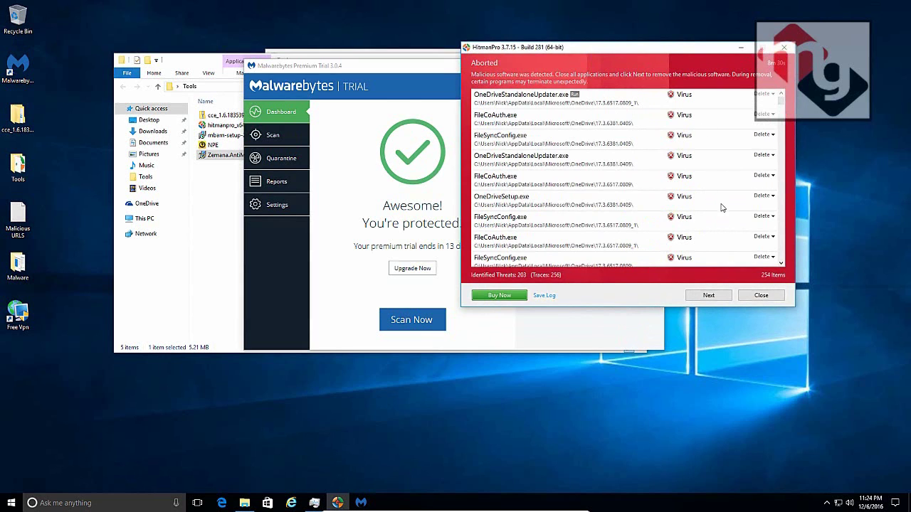
{"action": "left_click", "coordinate": [383, 72]}
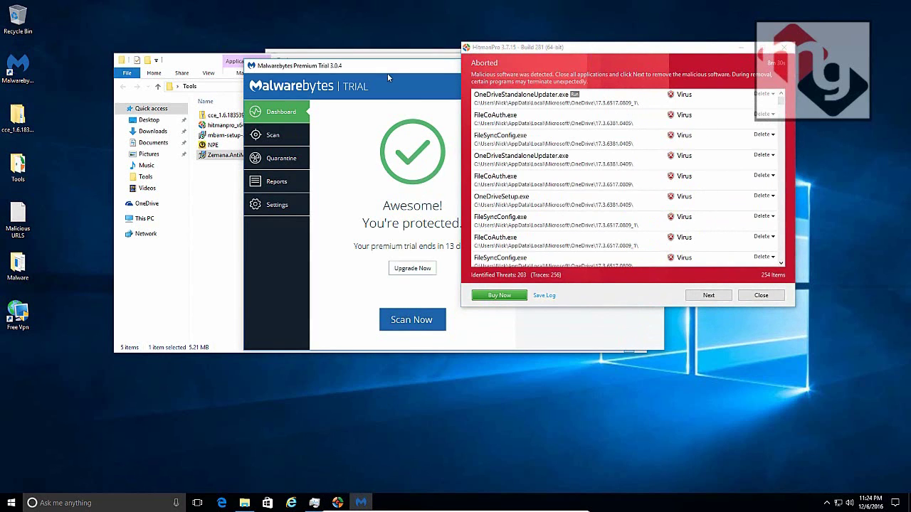
{"action": "left_click_drag", "start_coordinate": [387, 73], "coordinate": [275, 80]}
{"action": "left_click", "coordinate": [741, 47]}
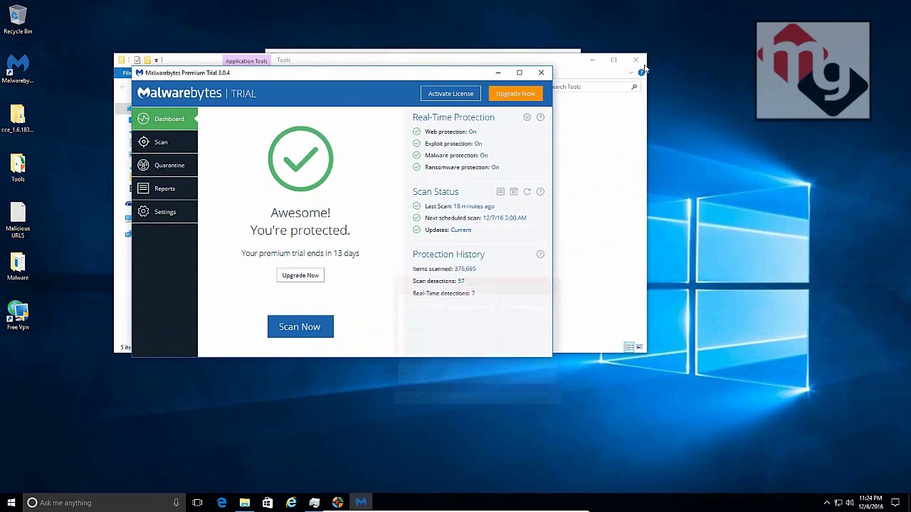
Step: Move the Malwarebytes window clear of the Tools folder and minimize the folder window
{"action": "left_click_drag", "start_coordinate": [369, 75], "coordinate": [503, 56]}
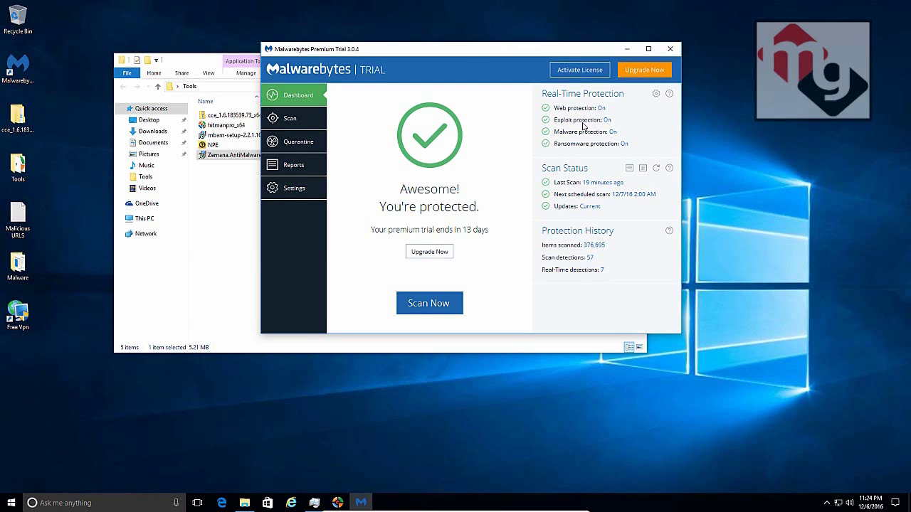
{"action": "left_click_drag", "start_coordinate": [474, 52], "coordinate": [516, 103]}
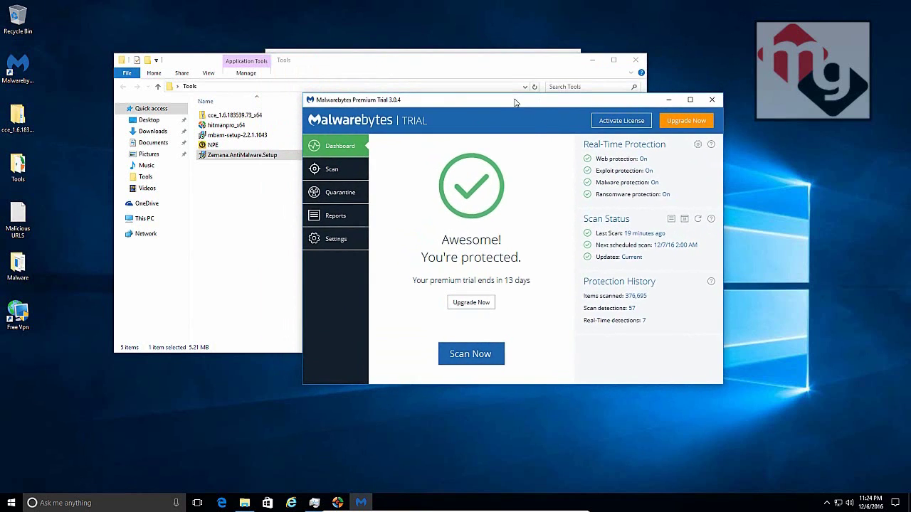
{"action": "left_click", "coordinate": [571, 57]}
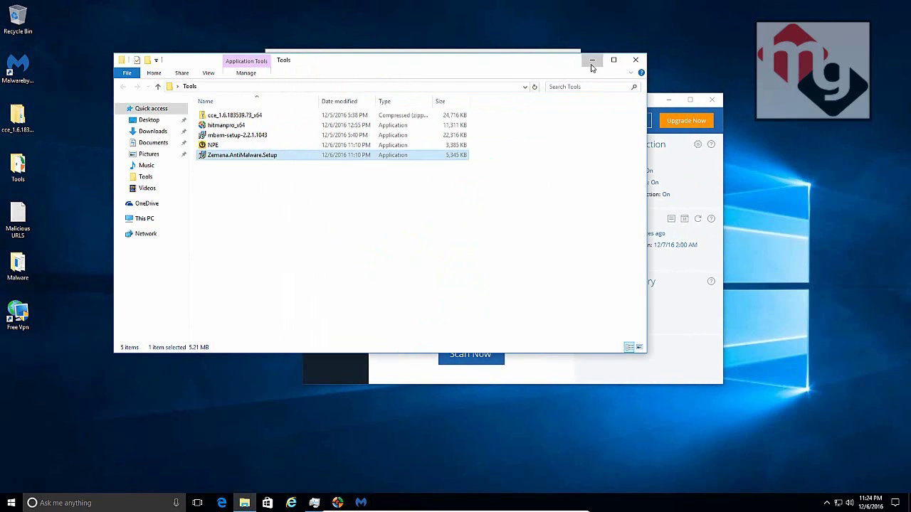
{"action": "left_click", "coordinate": [592, 61]}
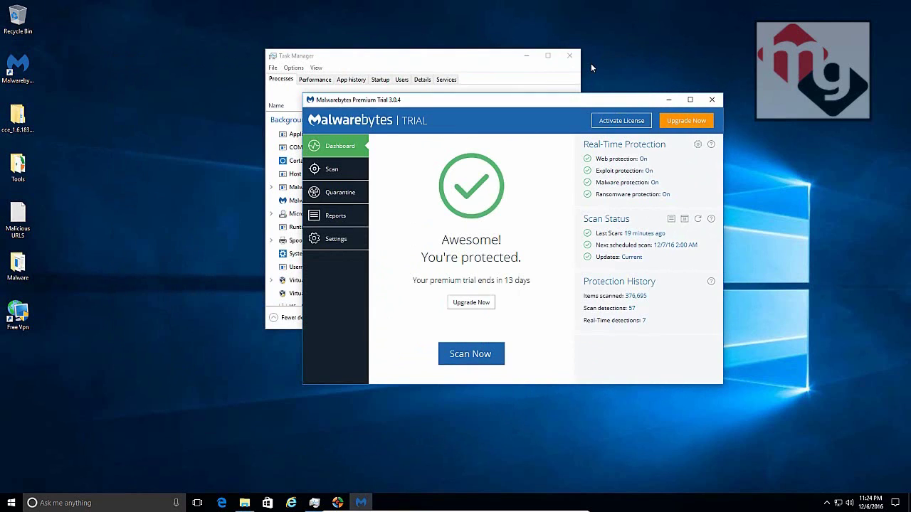
Step: Check the running apps and background processes in Task Manager, and bring Malwarebytes back to the front
{"action": "left_click", "coordinate": [499, 59]}
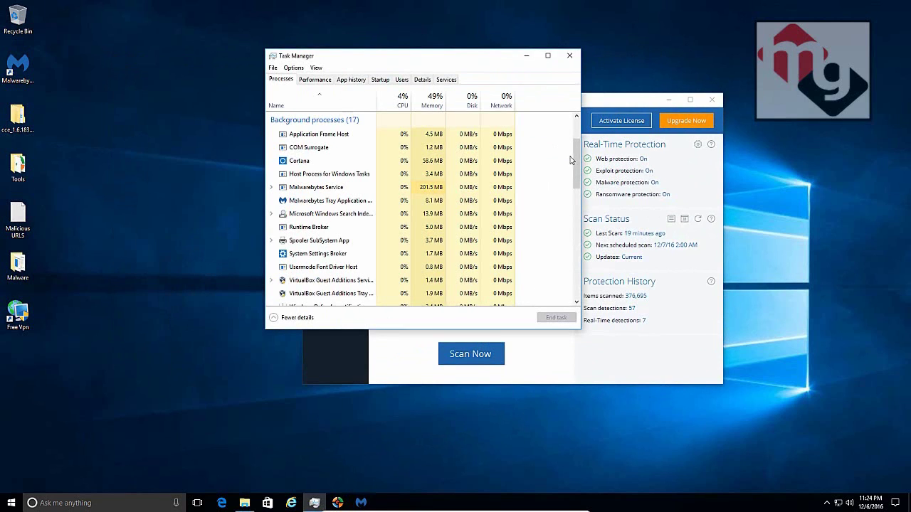
{"action": "scroll", "coordinate": [573, 140], "scroll_direction": "up", "scroll_amount": 2}
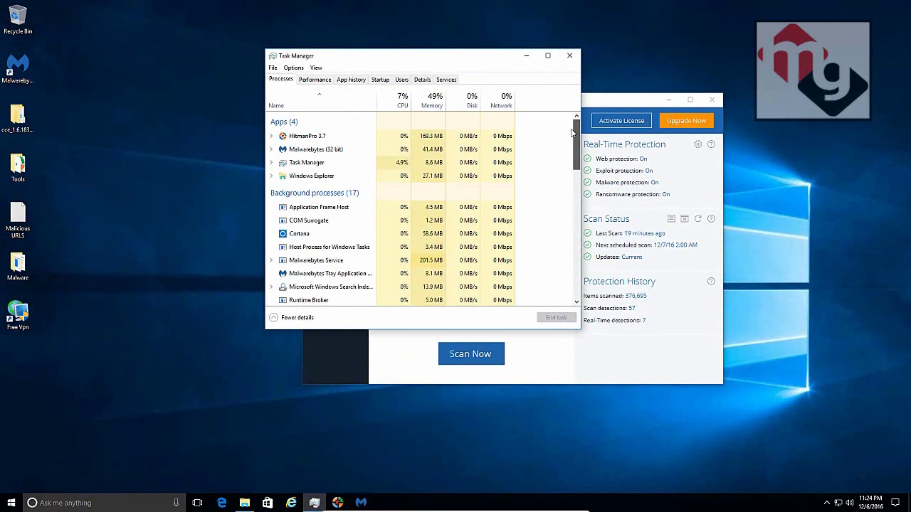
{"action": "left_click", "coordinate": [645, 104]}
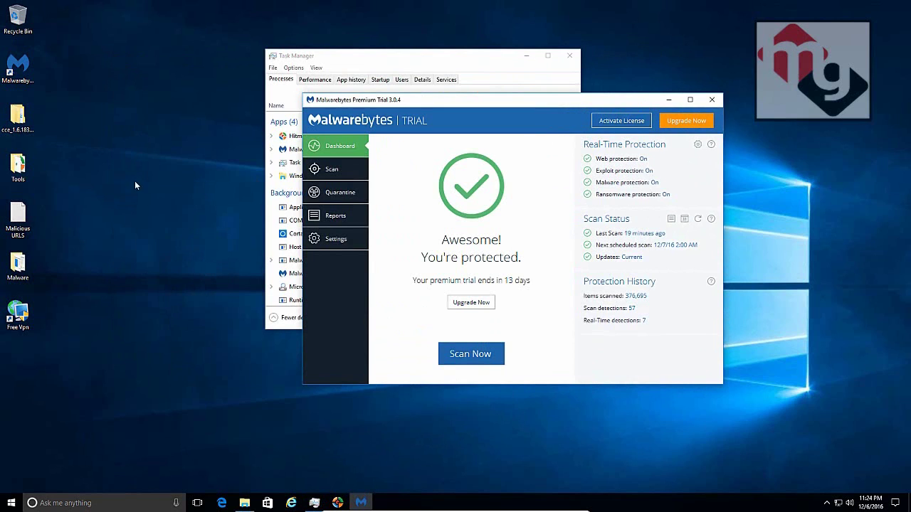
Step: Try the Malwarebytes desktop shortcut again, dismiss the app prompt and move the open Malwarebytes window over Task Manager
{"action": "left_click", "coordinate": [18, 78]}
{"action": "double_click", "coordinate": [17, 74]}
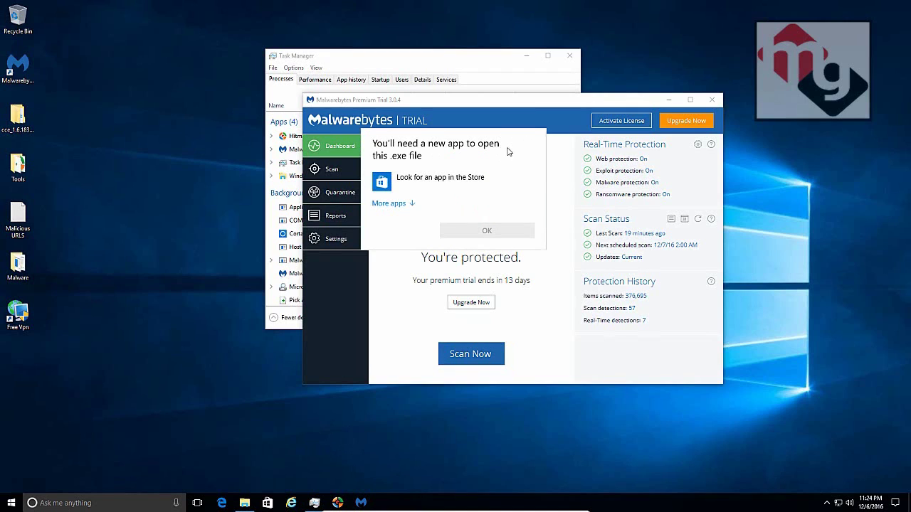
{"action": "left_click", "coordinate": [569, 106]}
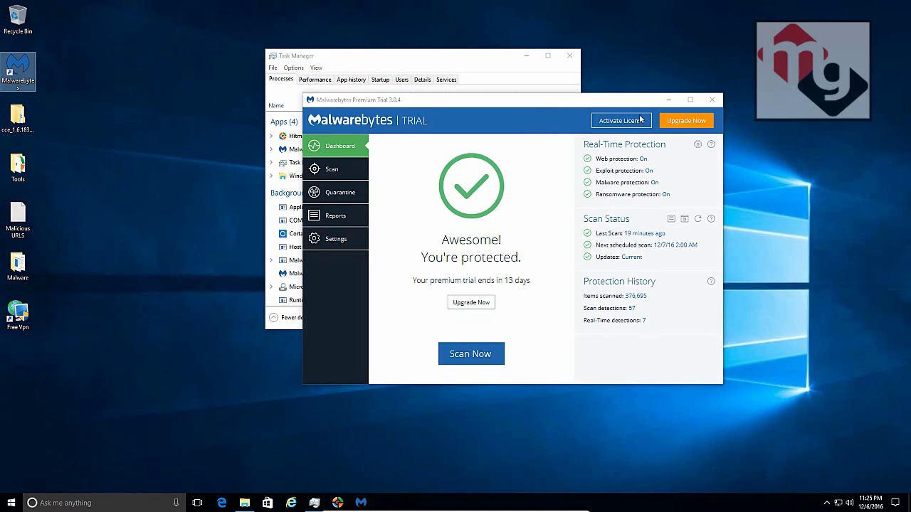
{"action": "left_click_drag", "start_coordinate": [613, 108], "coordinate": [570, 66]}
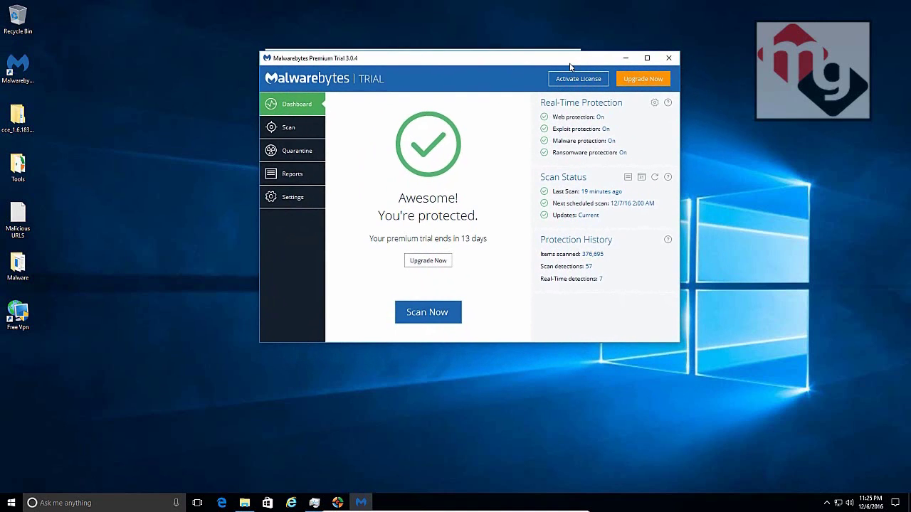